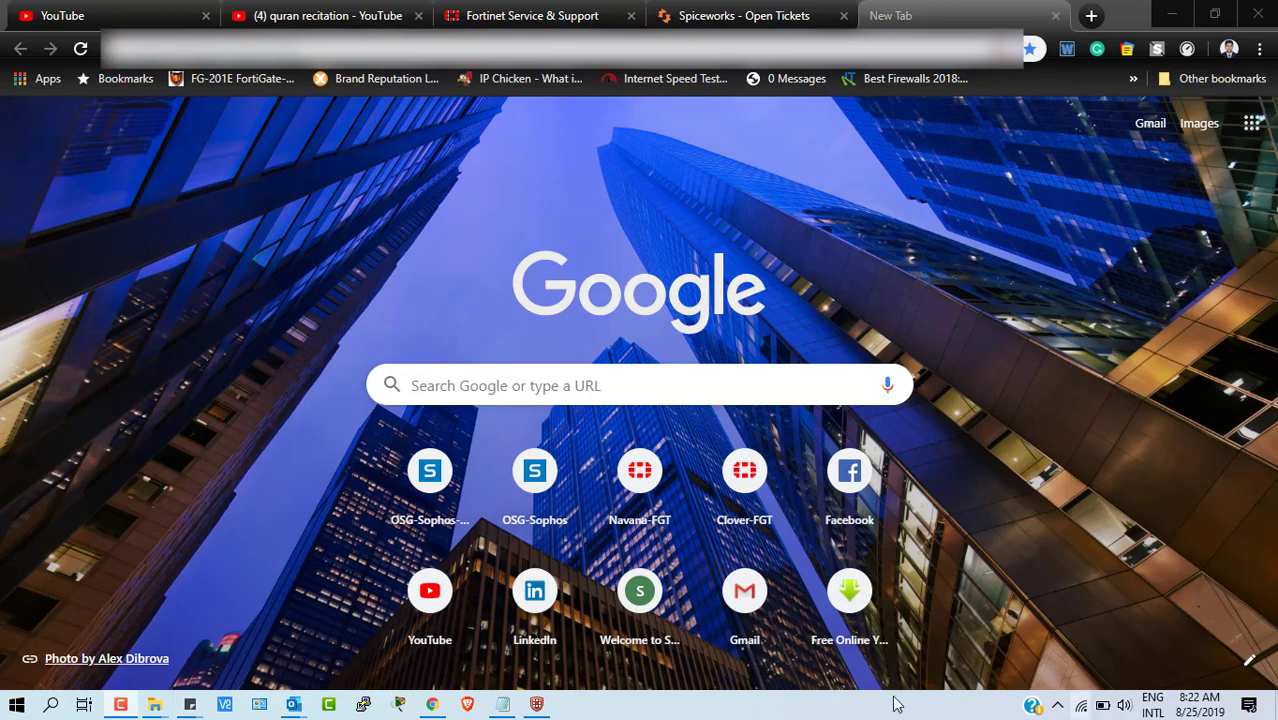
# - Connect FortiClient's Clover_IPSec_Remote VPN (IP 172.28.28.1), then minimize the client window
pyautogui.click(537, 705)
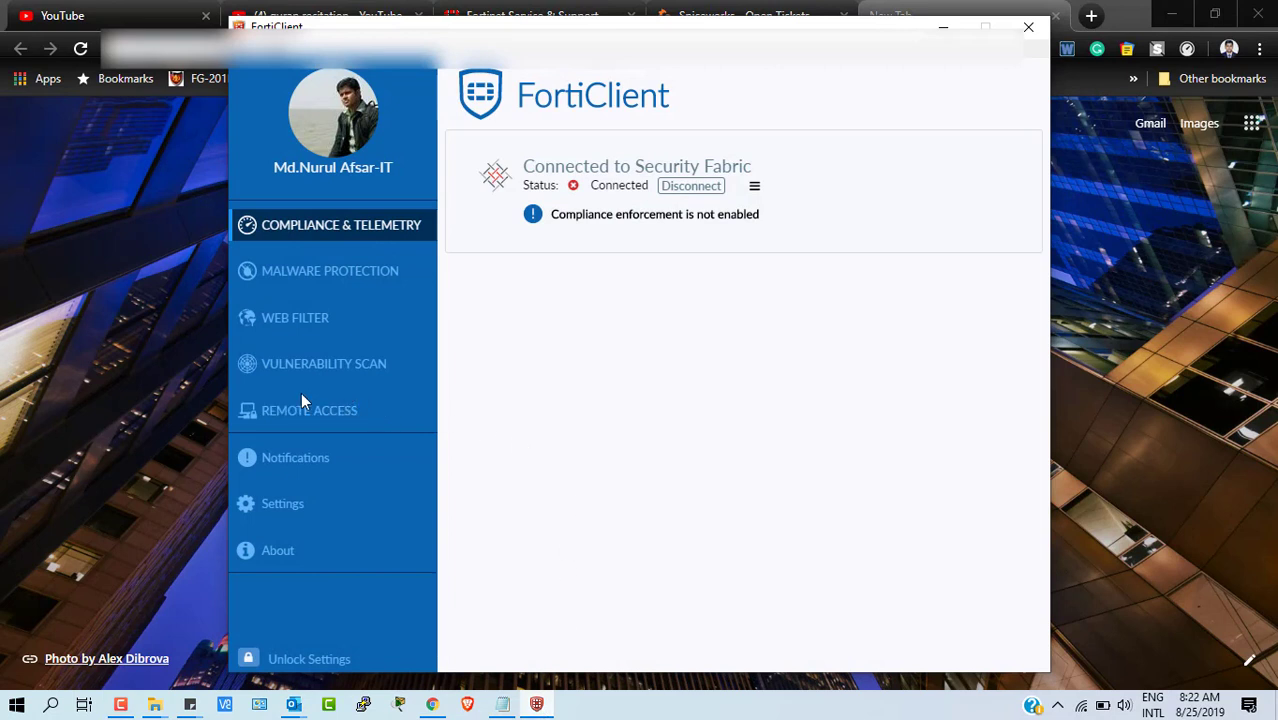
pyautogui.click(313, 417)
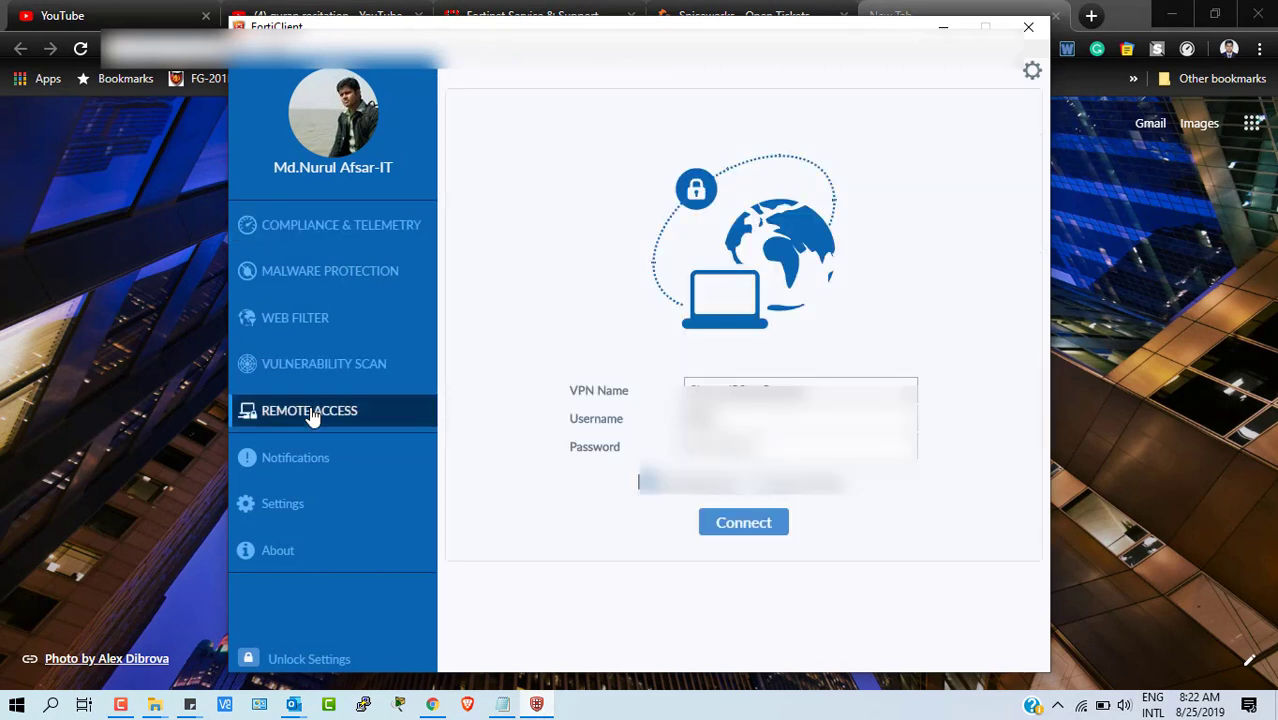
pyautogui.click(740, 530)
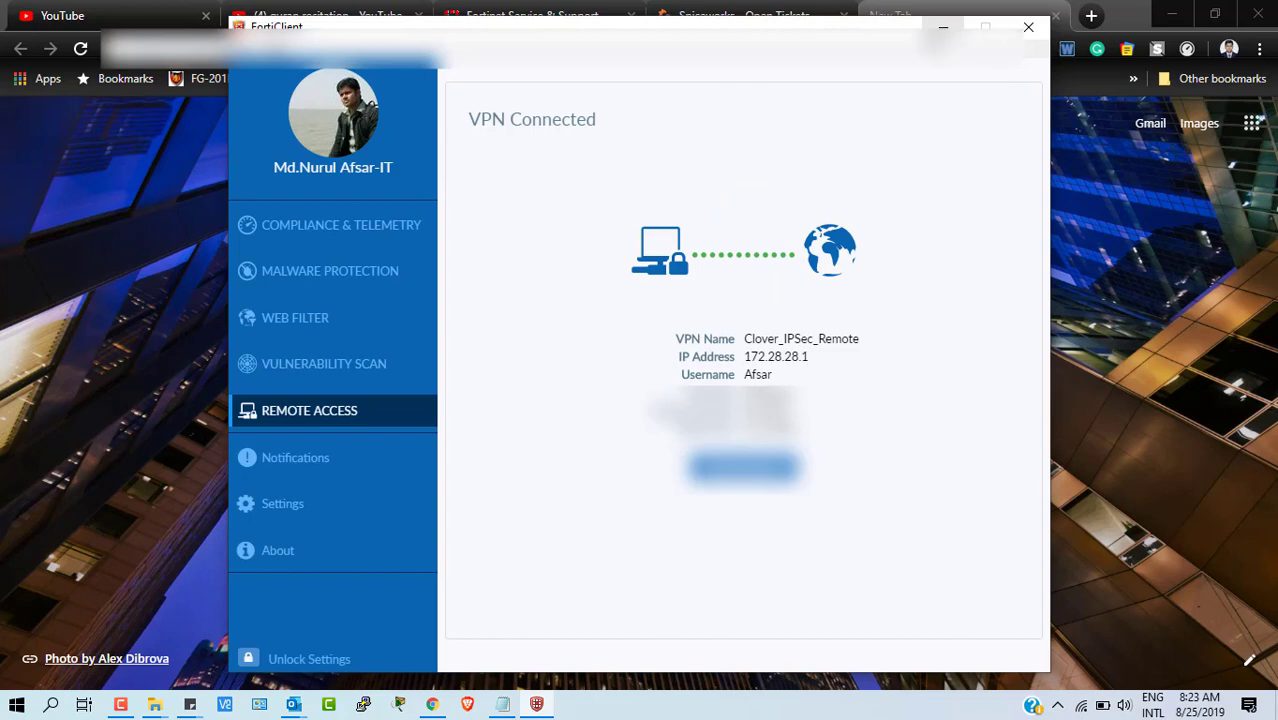
pyautogui.click(942, 27)
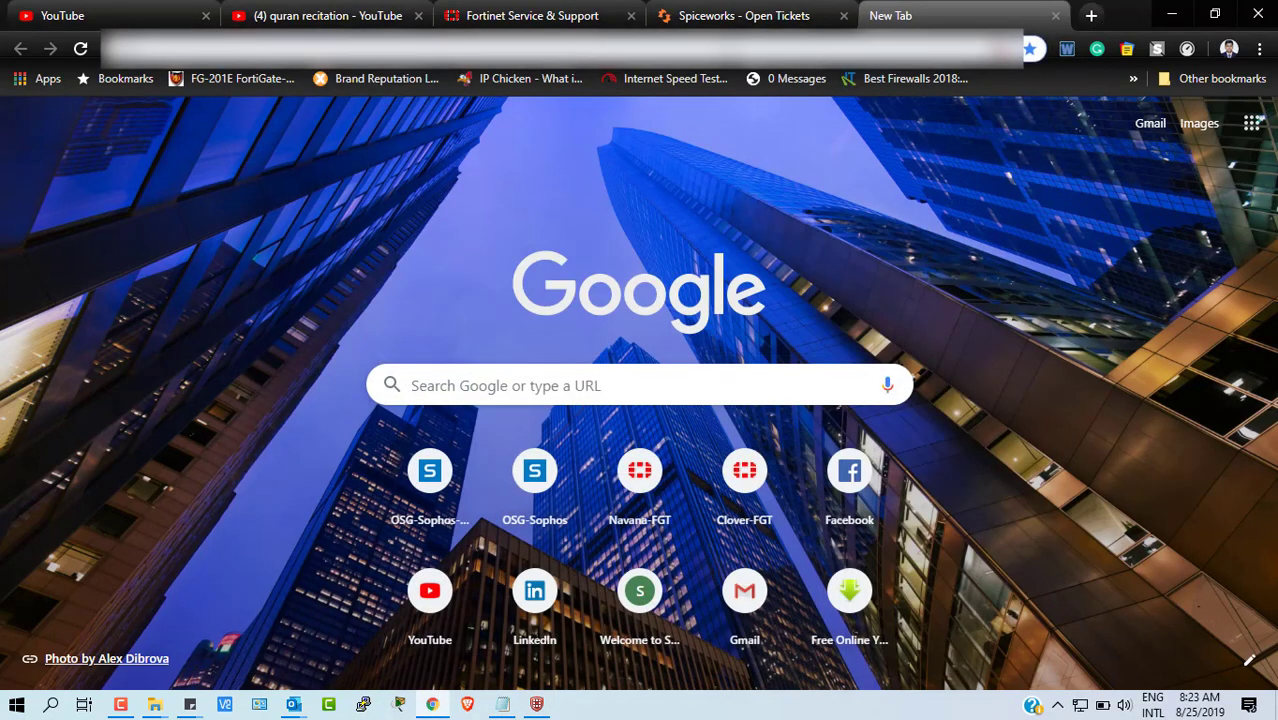
# - Load 172.27.36.37/admin in Chrome and log in as admin with the account password
pyautogui.write('172.')
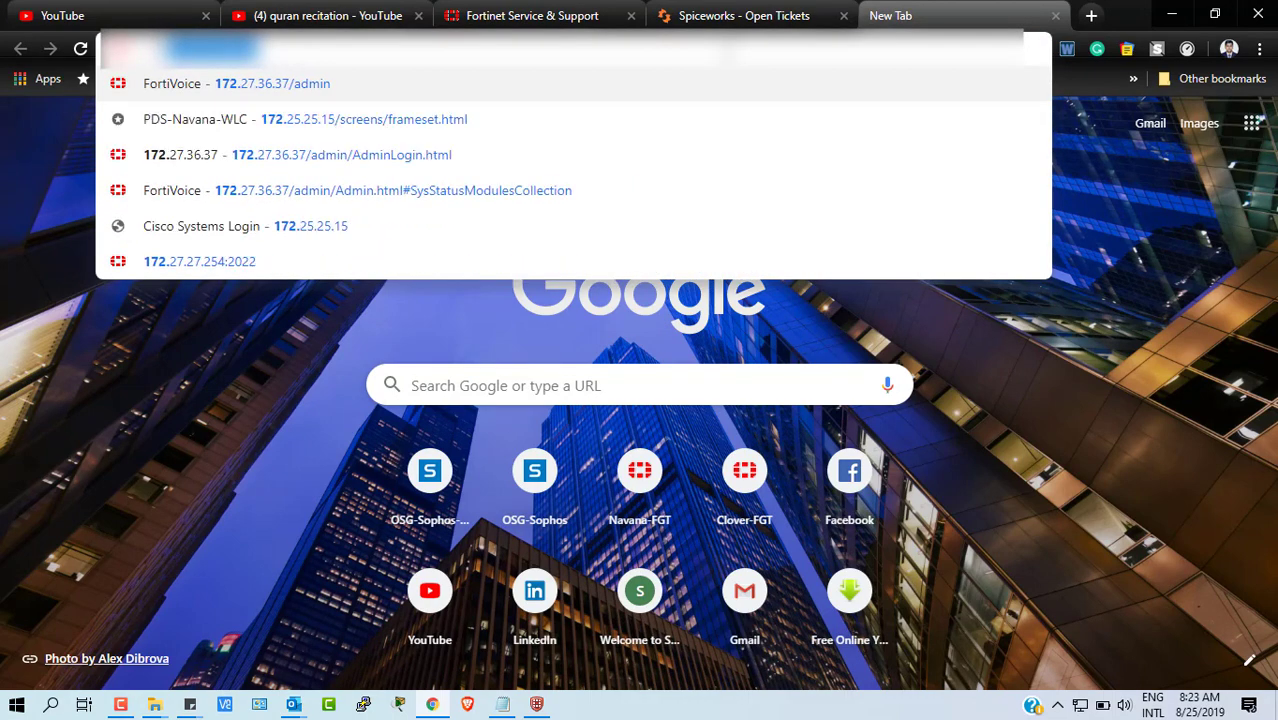
pyautogui.press('Right')
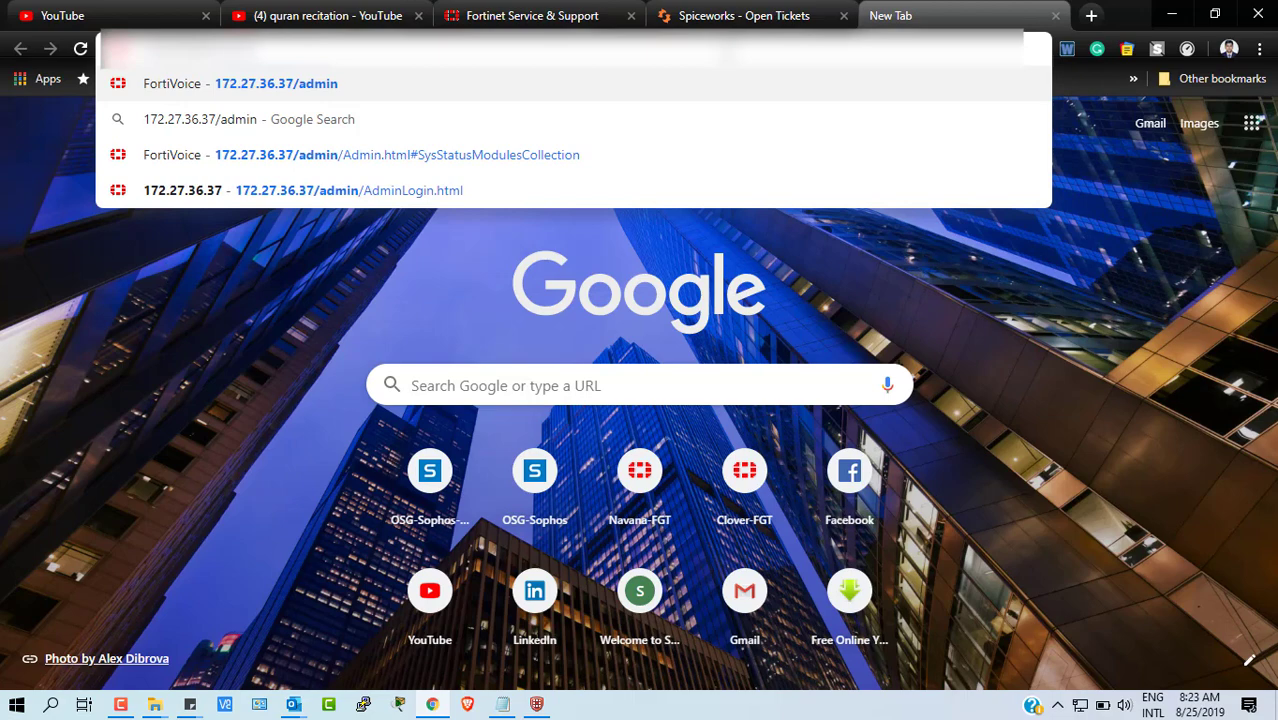
pyautogui.press('Return')
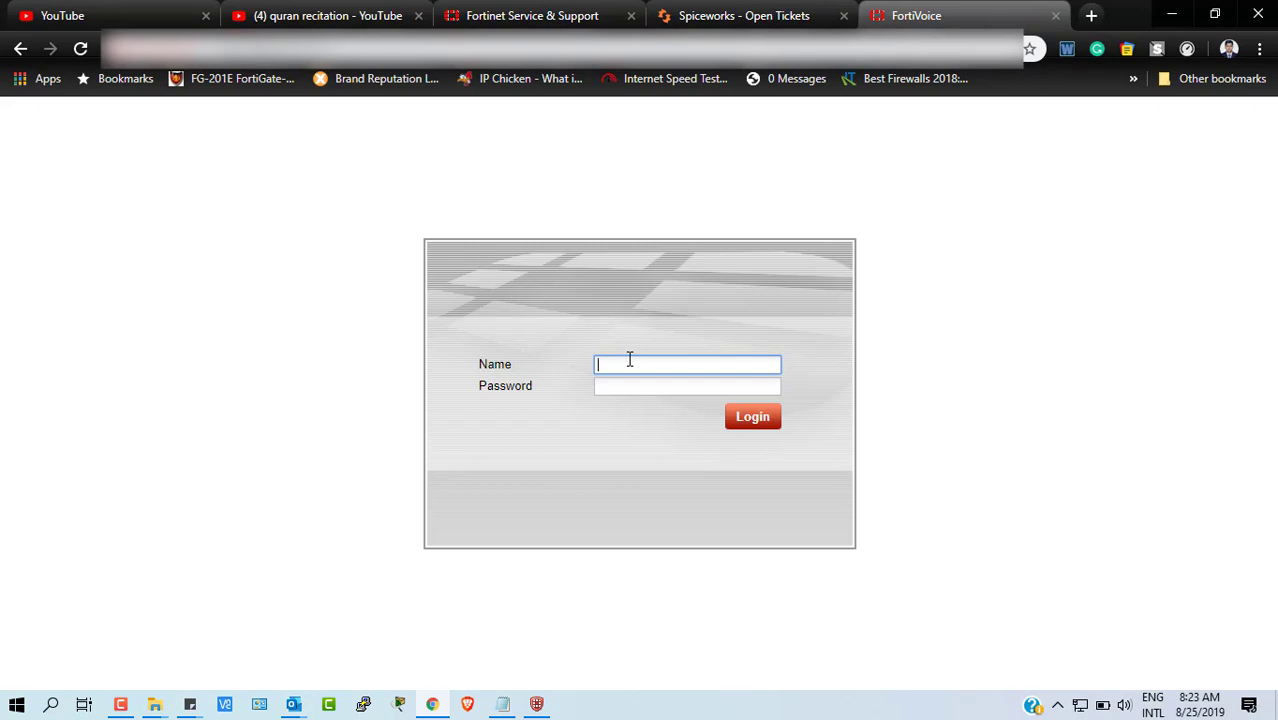
pyautogui.write('admin')
pyautogui.press('Tab')
pyautogui.write('******')
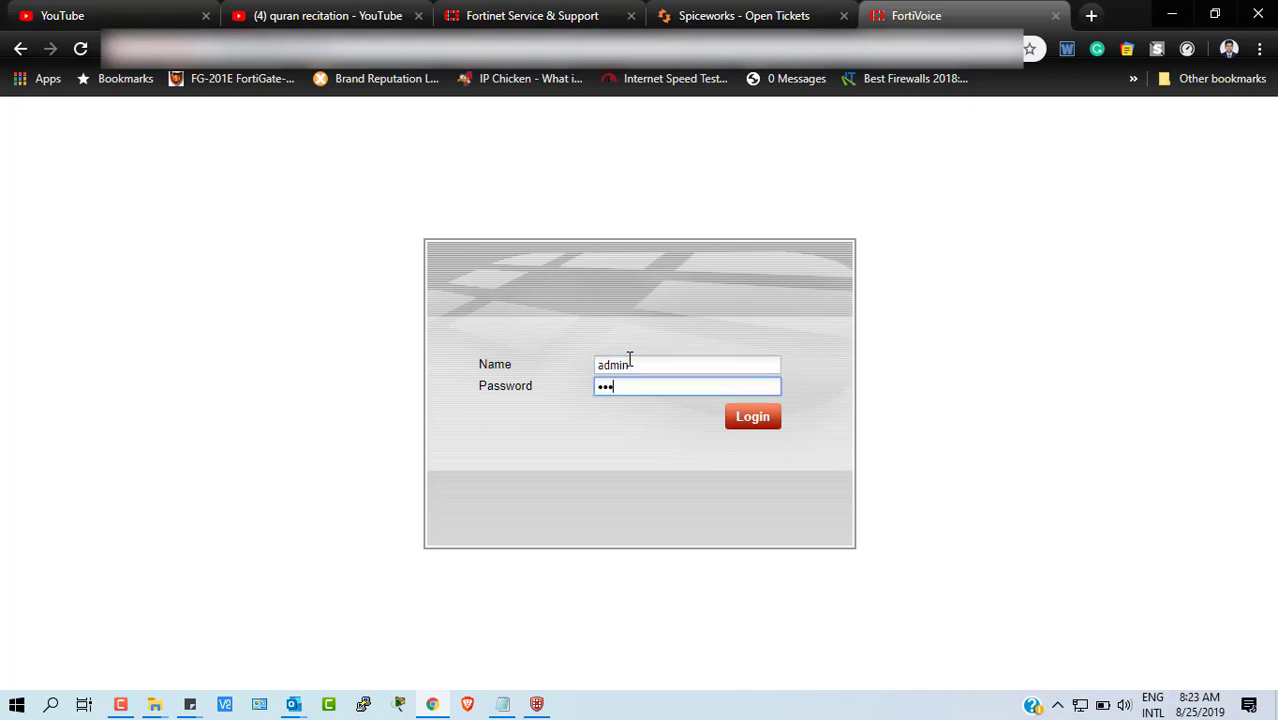
pyautogui.write('*******')
pyautogui.press('Return')
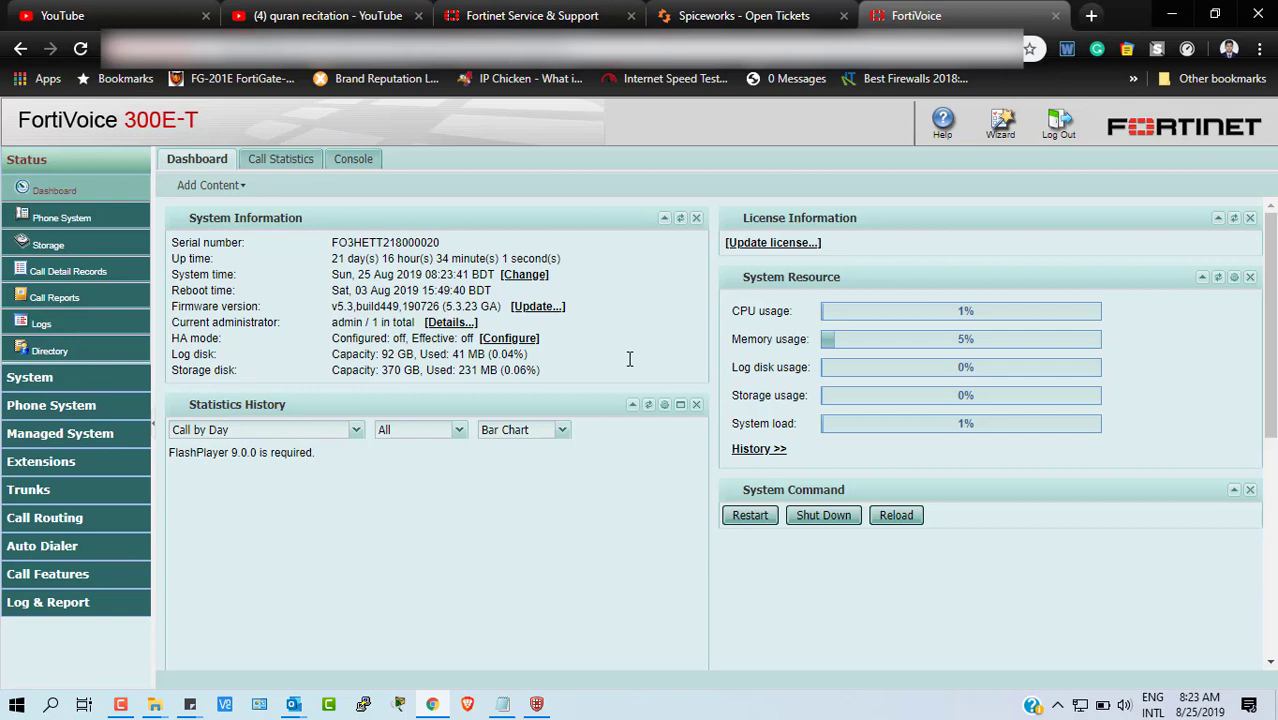
# - Collapse Status, expand Phone System and open Review's Phone Management tab
pyautogui.click(58, 372)
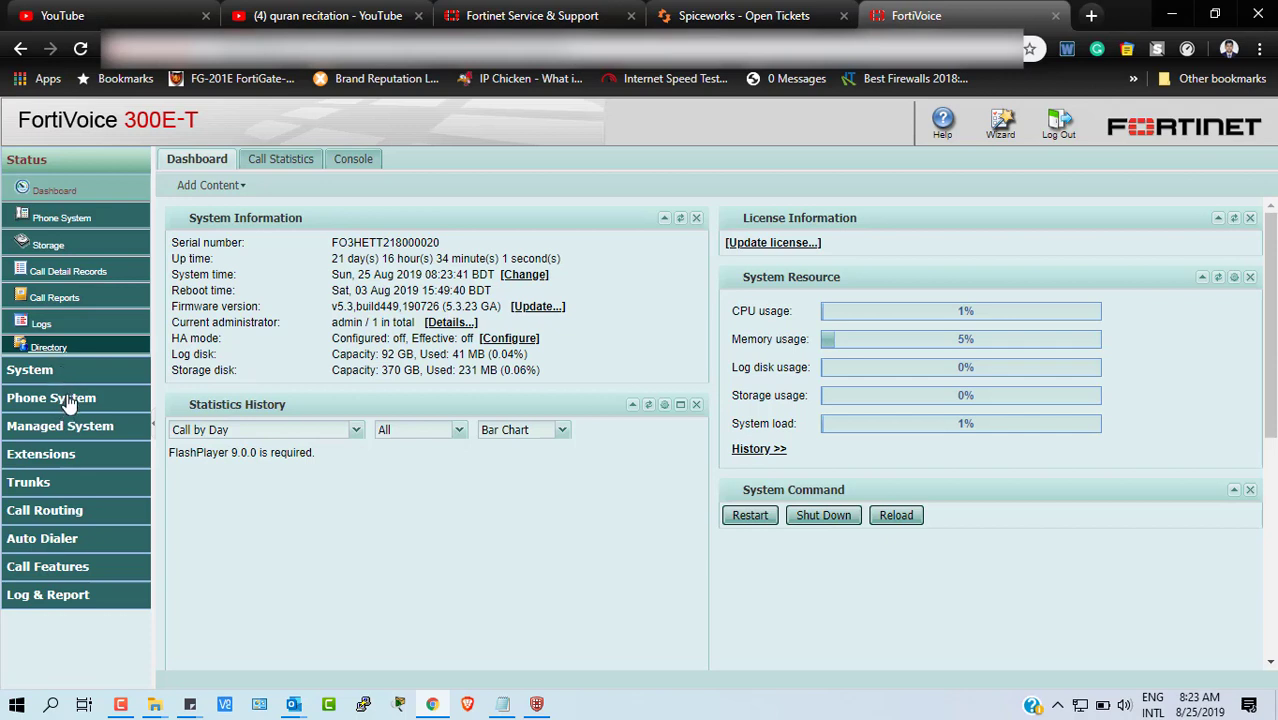
pyautogui.click(68, 402)
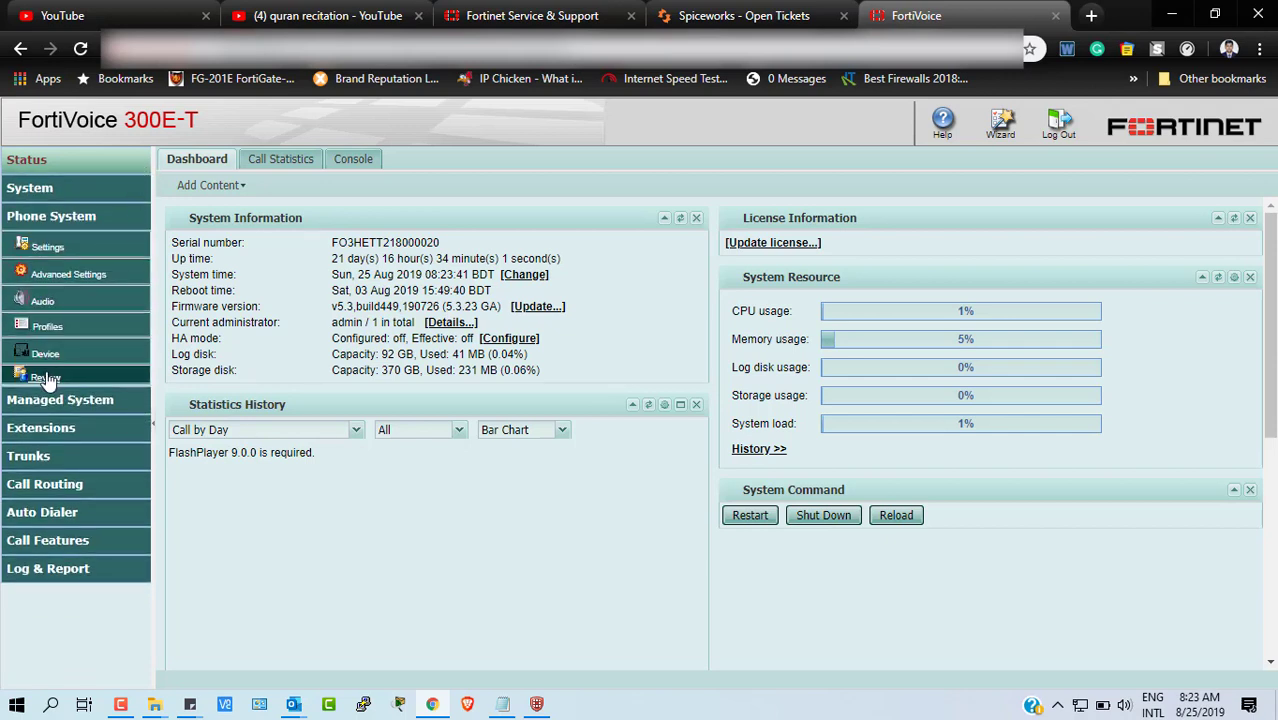
pyautogui.click(46, 380)
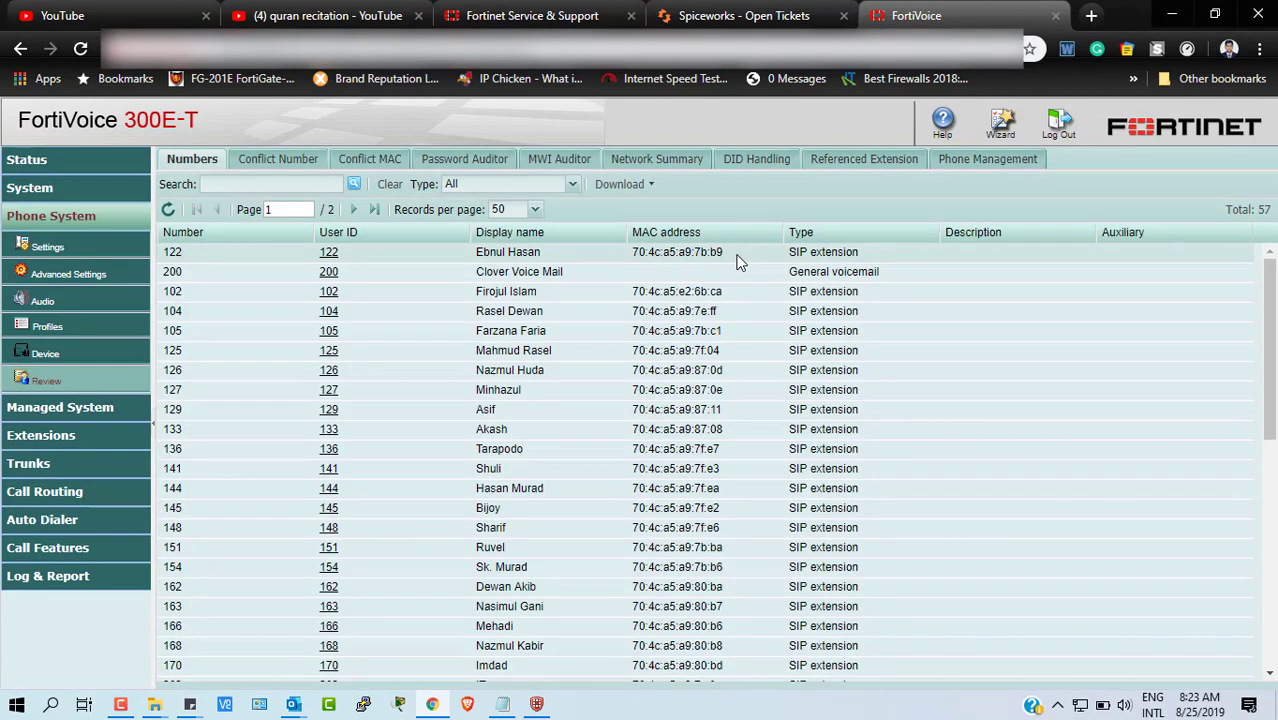
pyautogui.click(992, 161)
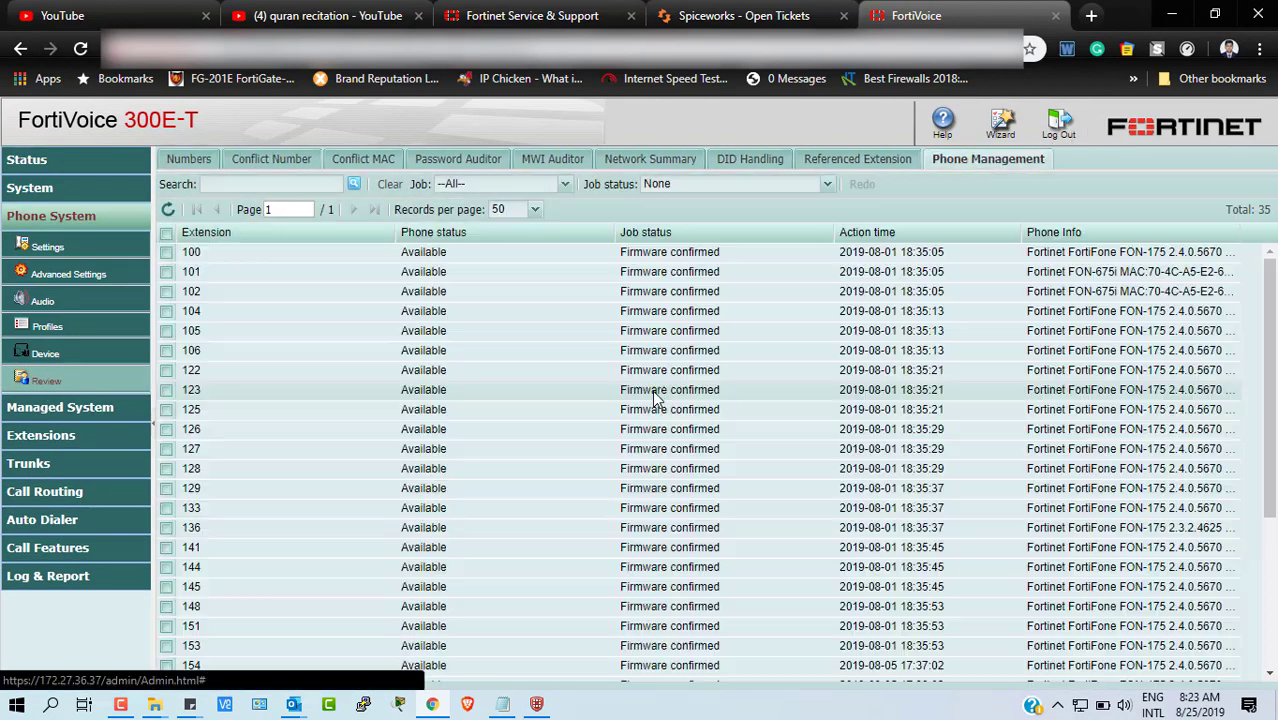
# - Scroll through the 35 extensions, checking each is Available with Firmware confirmed
pyautogui.scroll(-3, 875, 450)
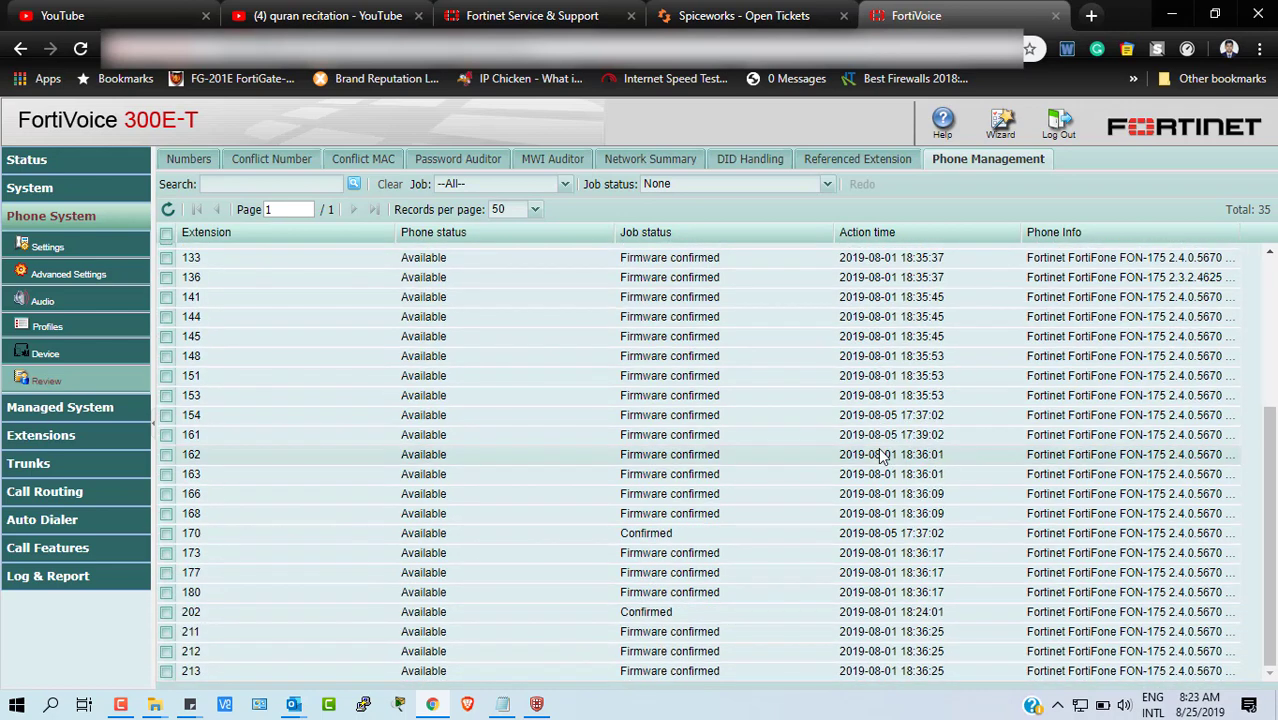
pyautogui.scroll(3, 880, 455)
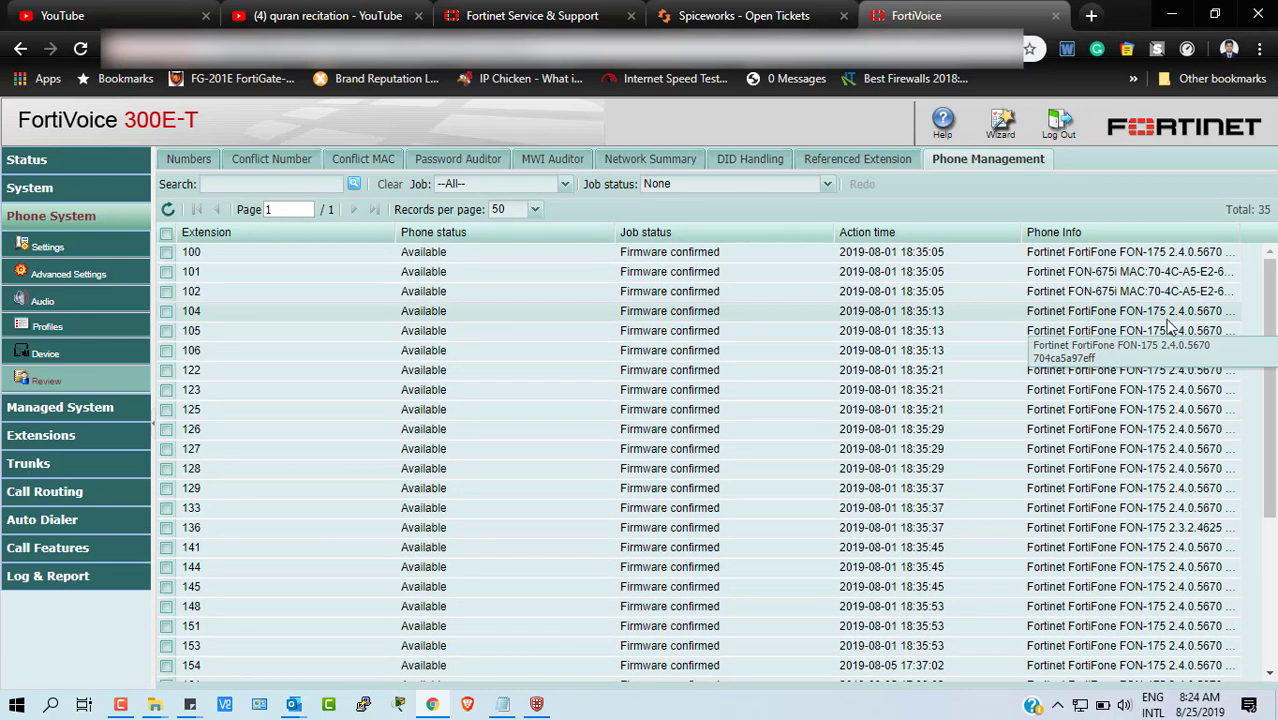
pyautogui.scroll(-2, 1143, 522)
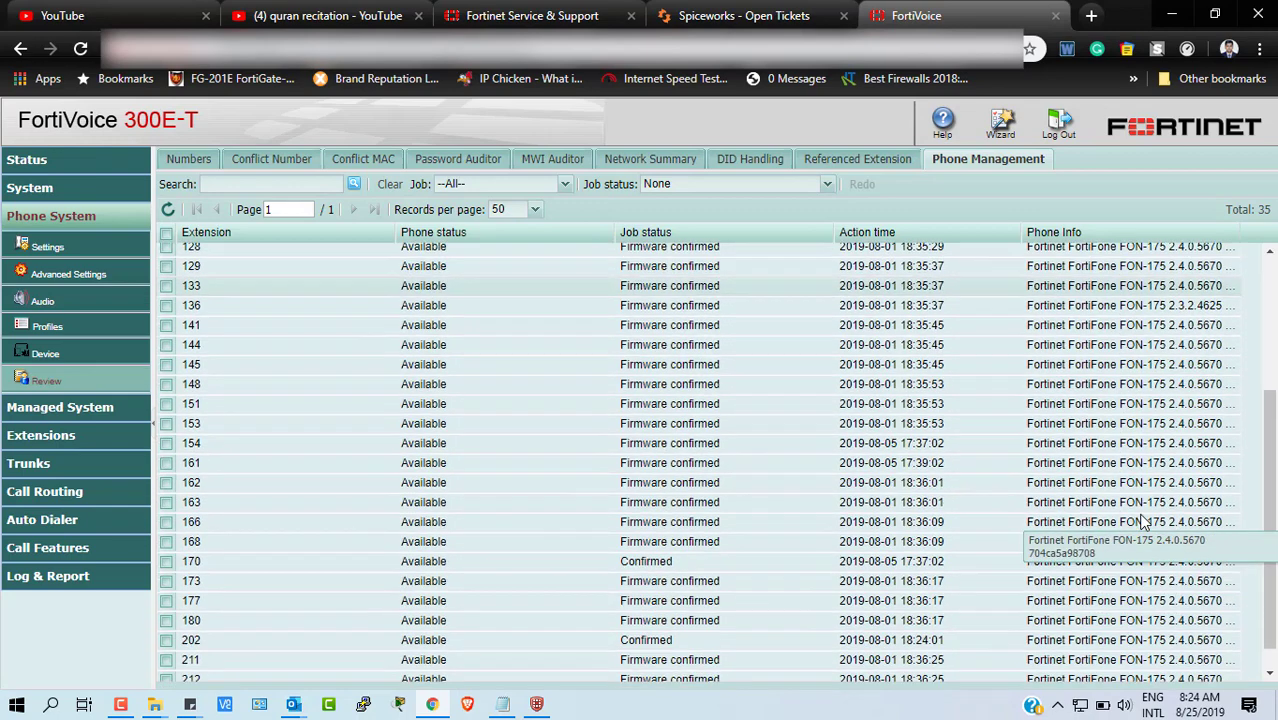
pyautogui.scroll(-1, 1143, 522)
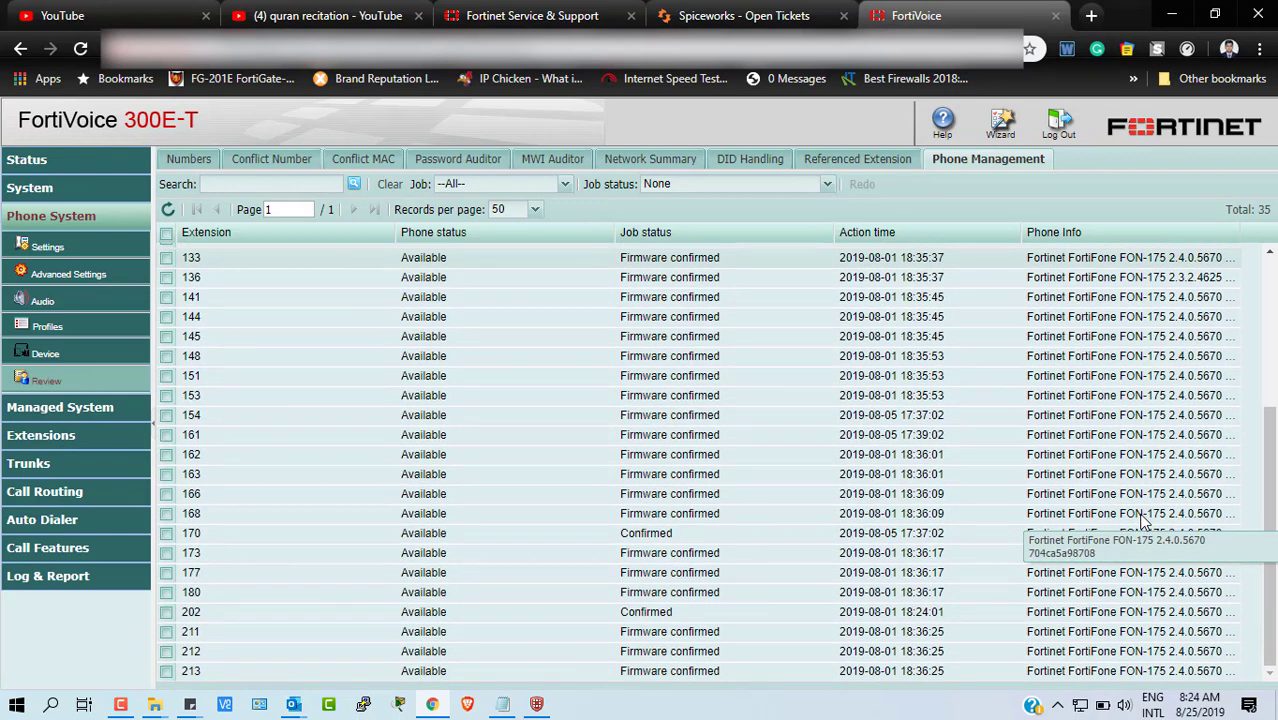
pyautogui.scroll(2, 1190, 482)
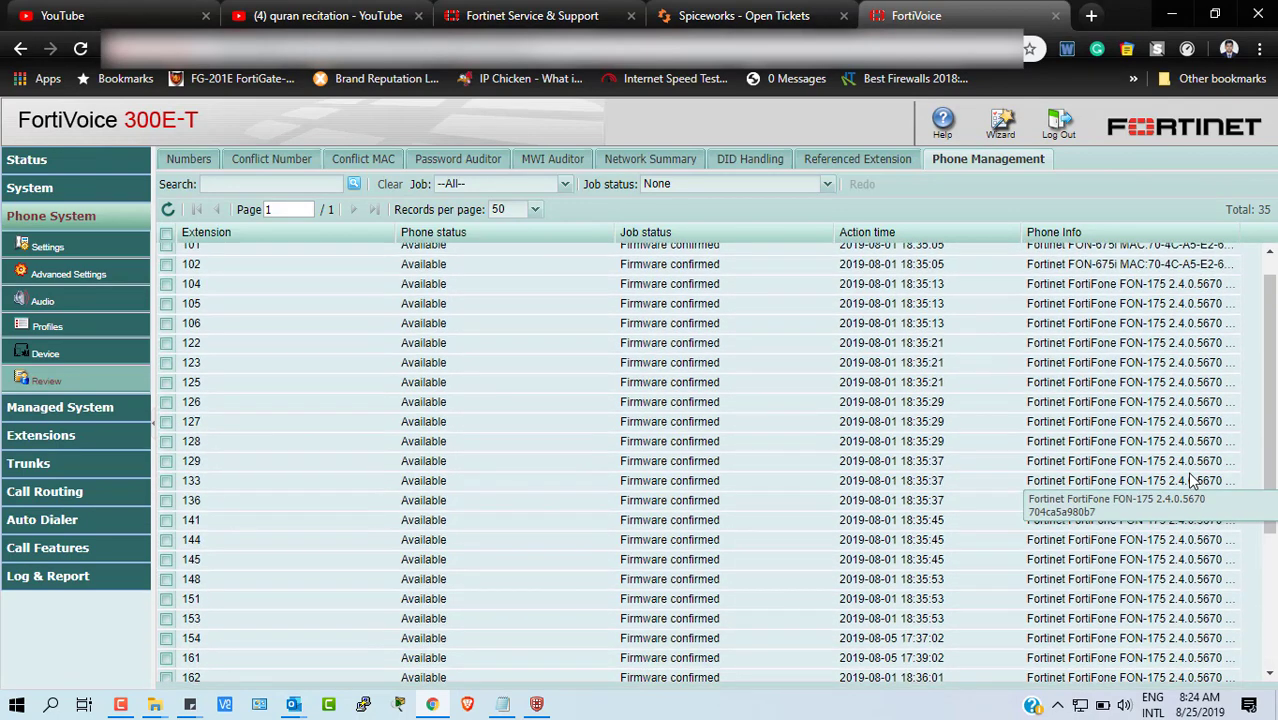
pyautogui.scroll(1, 1190, 482)
pyautogui.scroll(-3, 1190, 482)
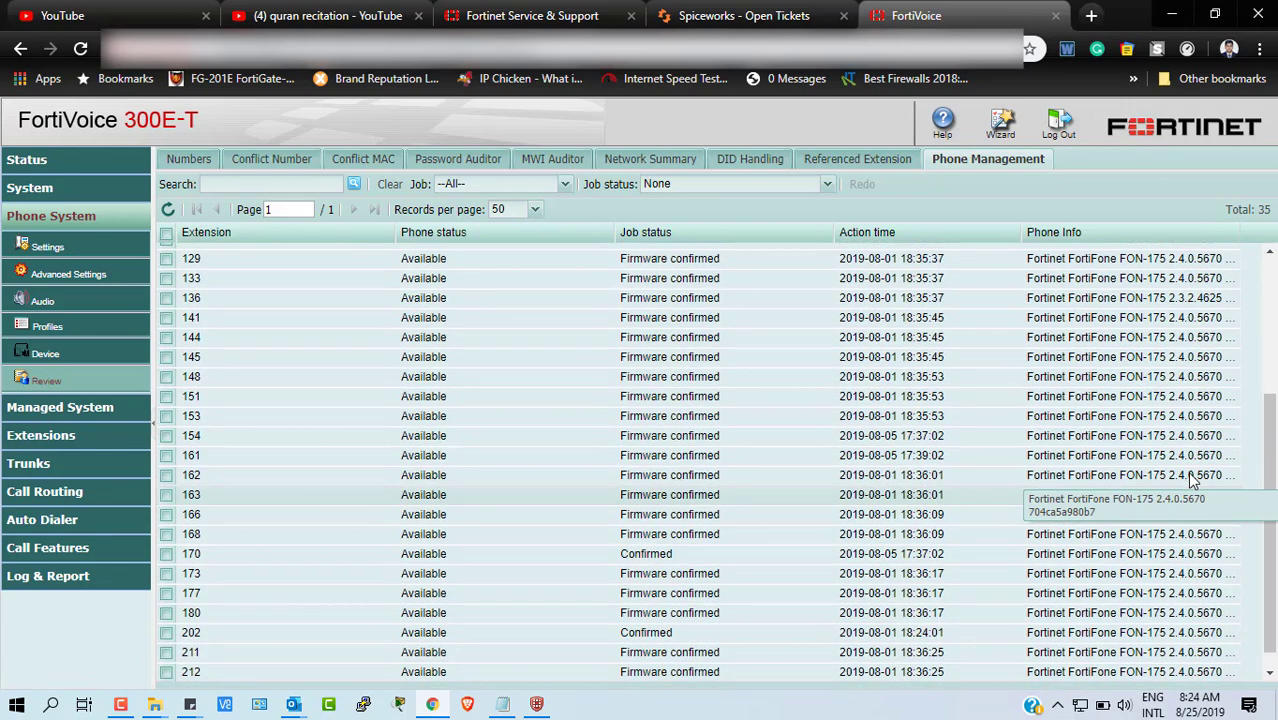
pyautogui.scroll(3, 1155, 290)
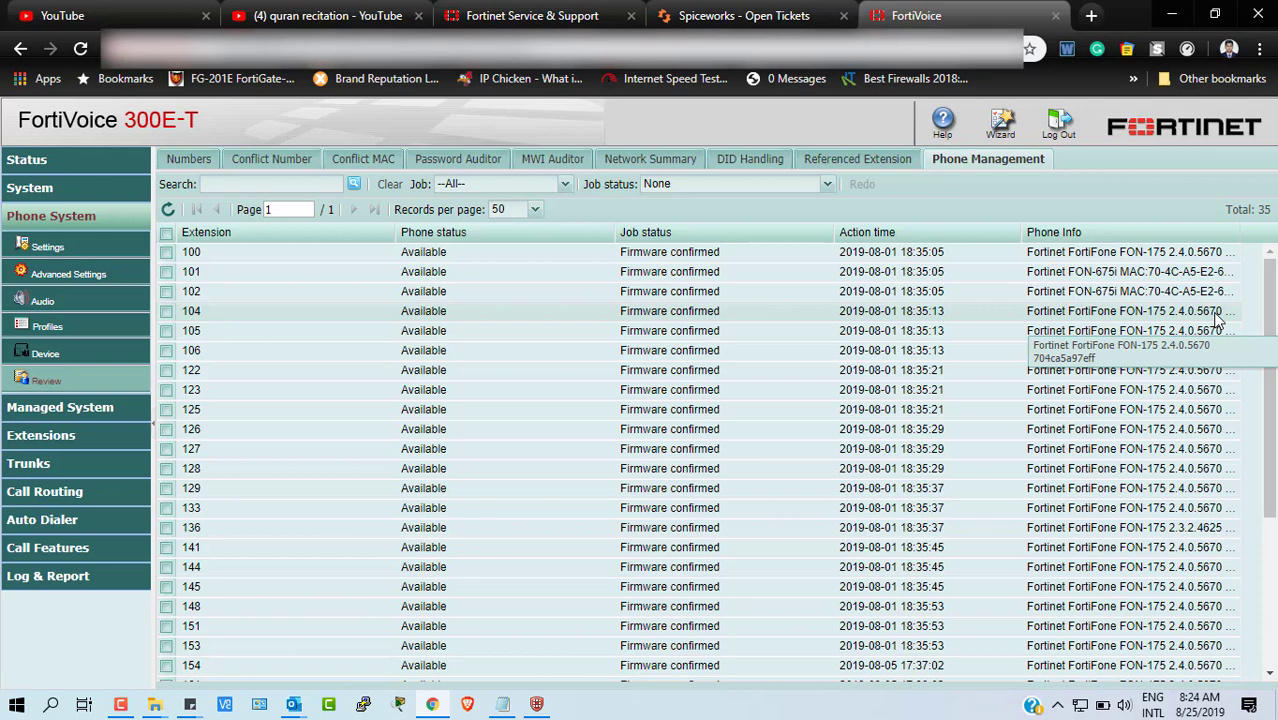
pyautogui.click(154, 705)
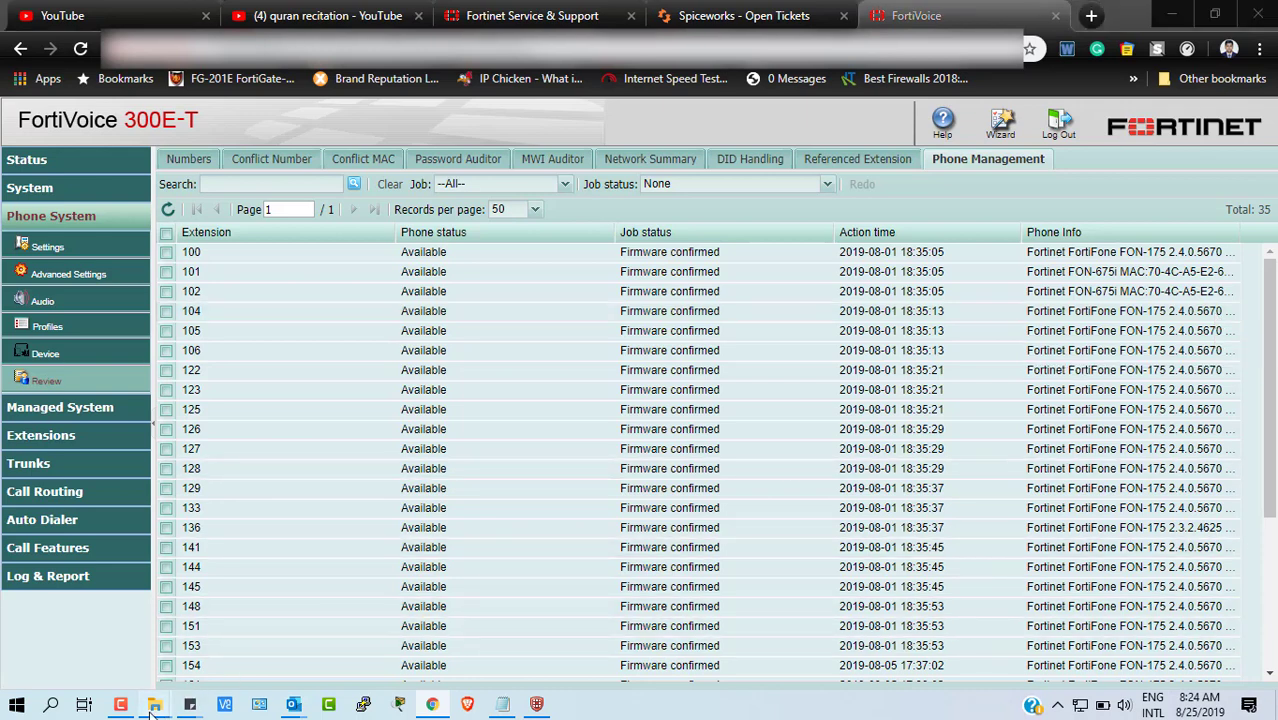
# - Open the FortiFone 175 folder of FON175 firmware archives and release notes from the License window
pyautogui.click(269, 630)
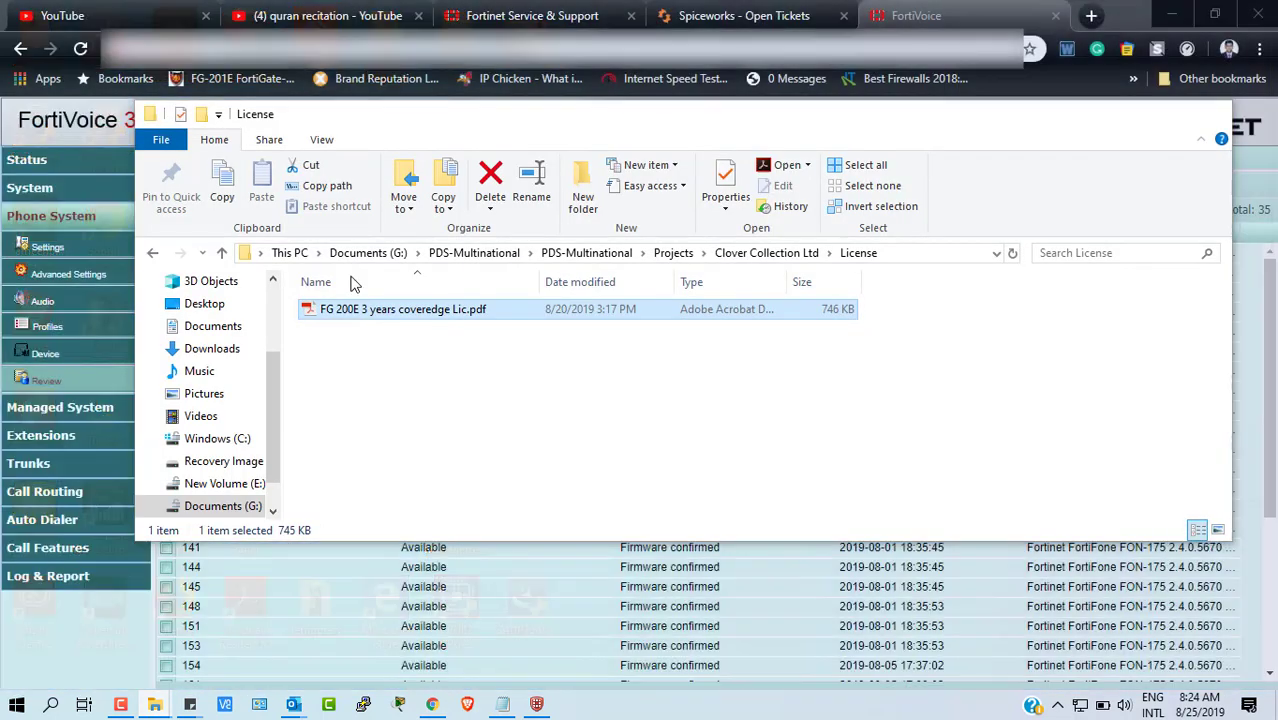
pyautogui.click(600, 258)
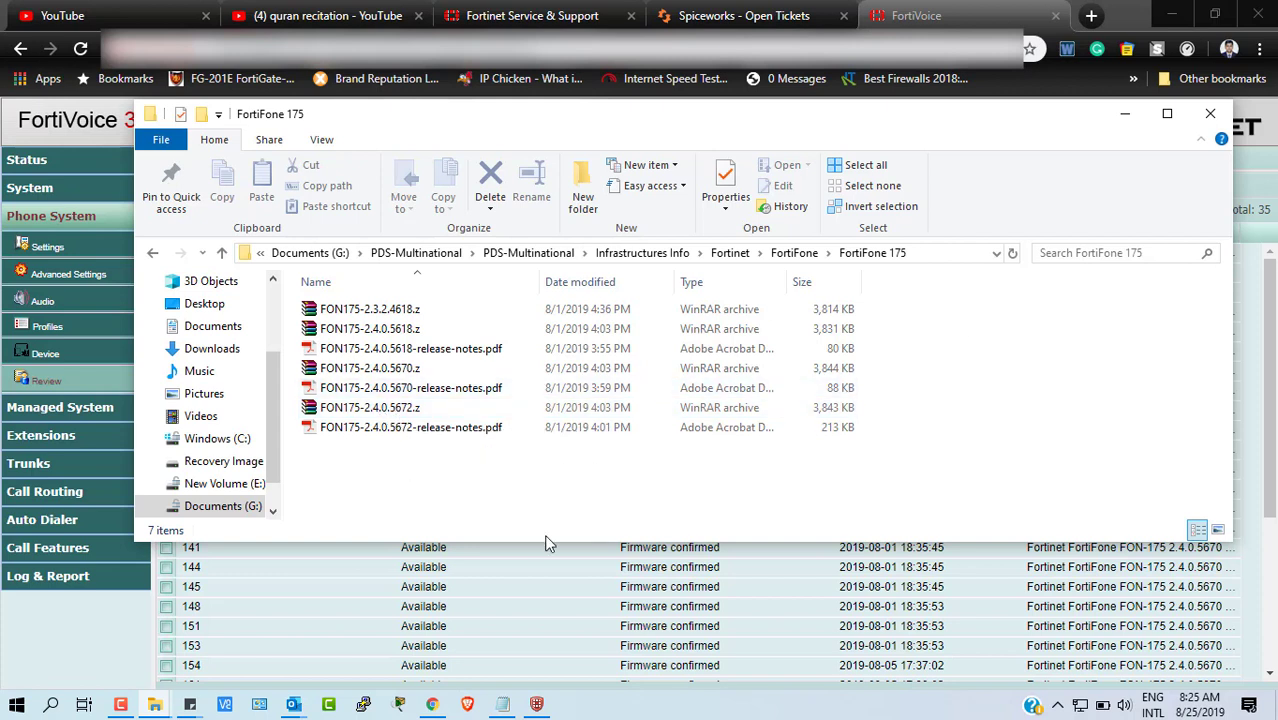
pyautogui.moveTo(540, 706)
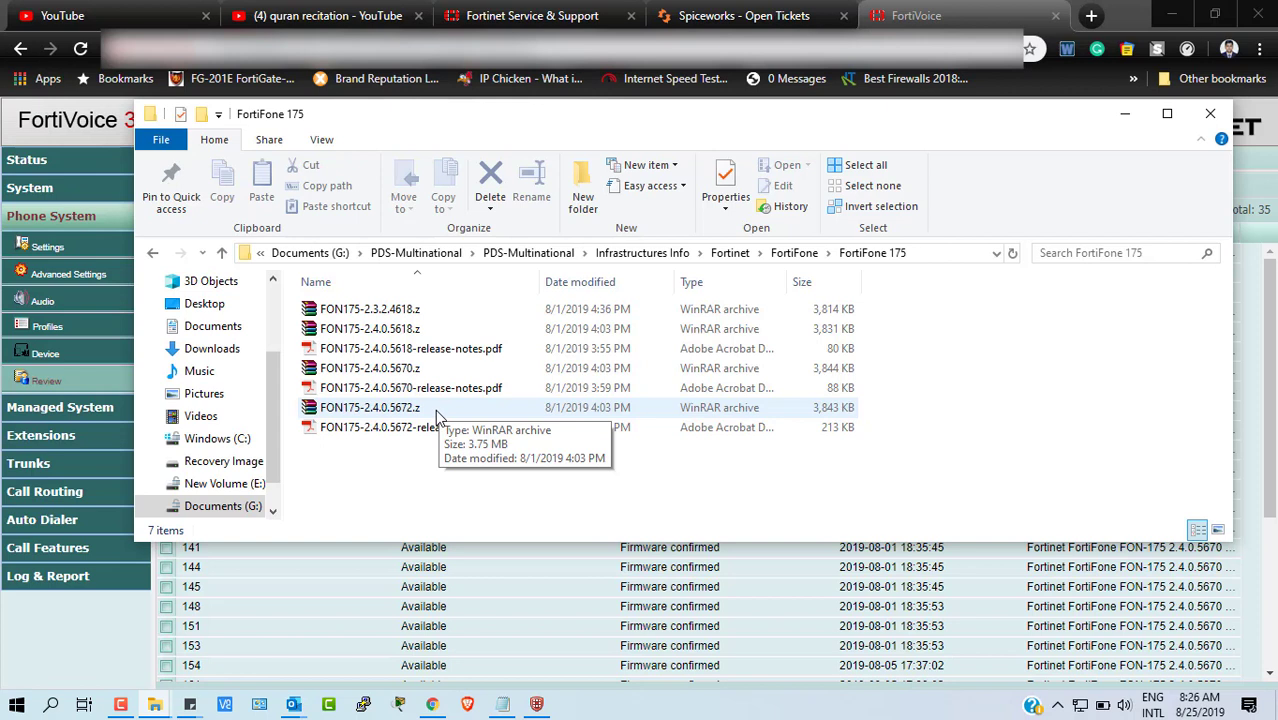
# - Select FON175-2.4.0.5618.z, then FON175-2.3.2.4618.z, then FON175-2.4.0.5618.z again
pyautogui.click(372, 331)
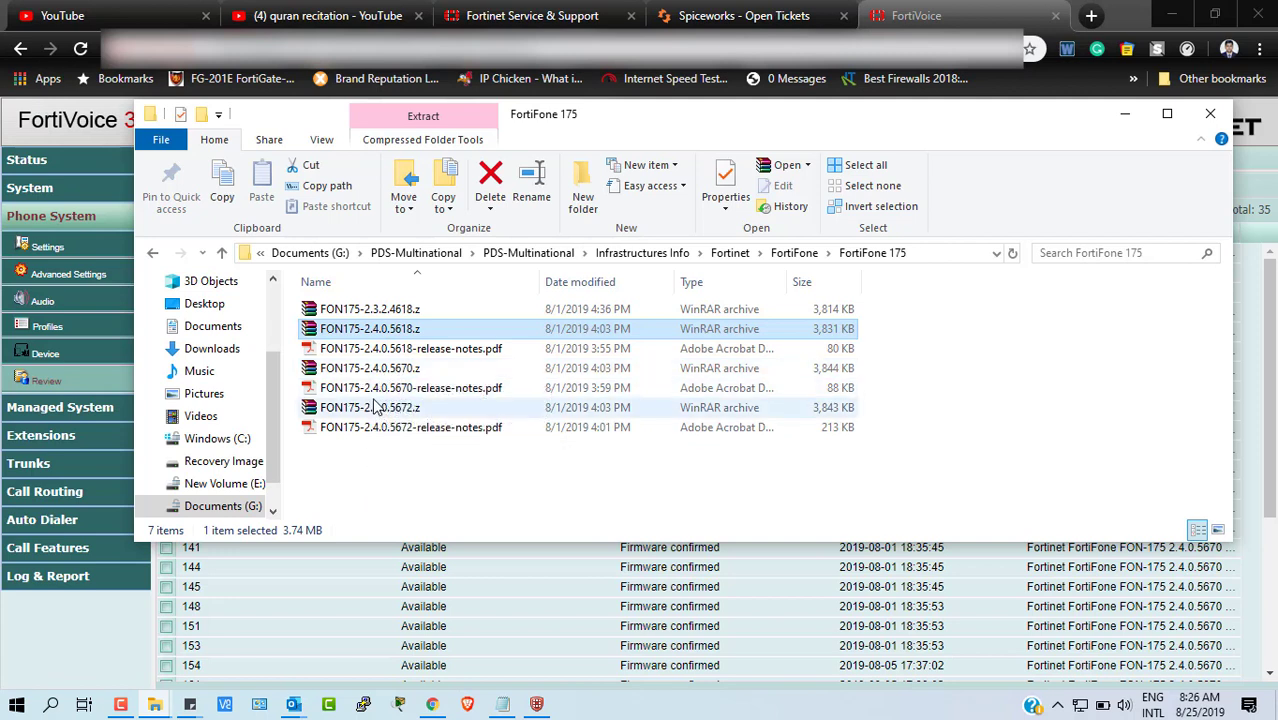
pyautogui.click(386, 313)
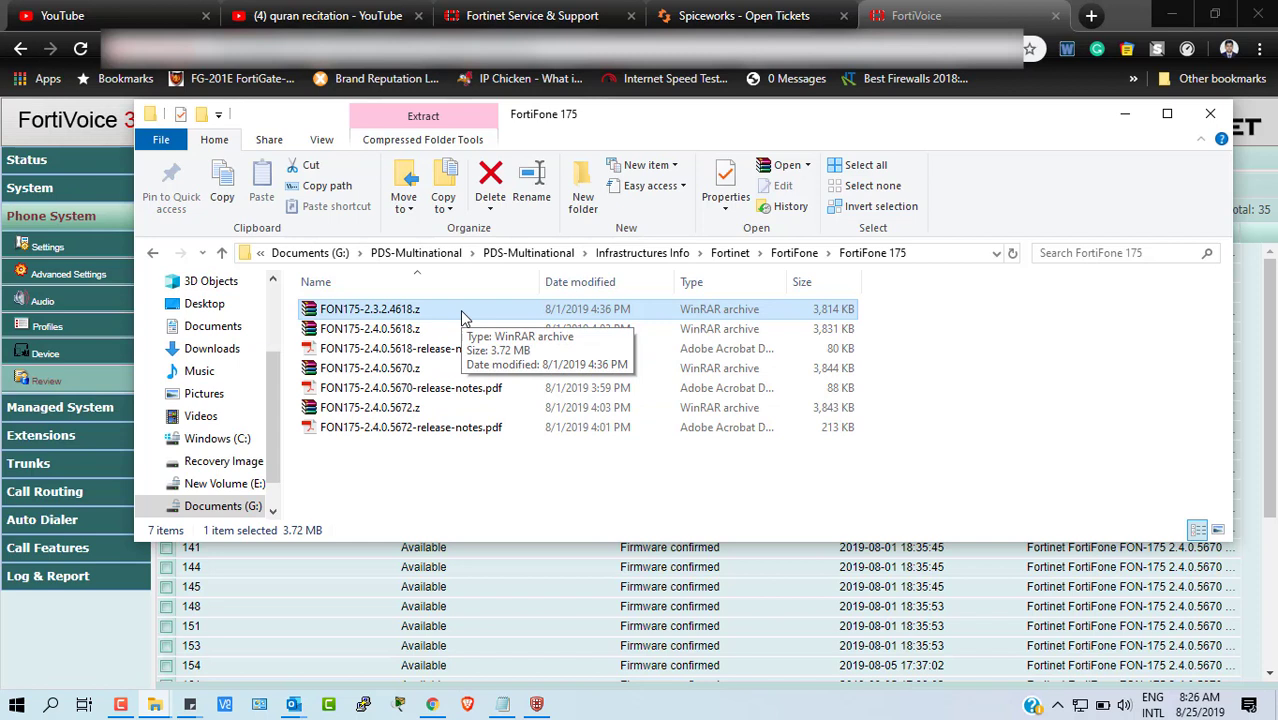
pyautogui.click(385, 330)
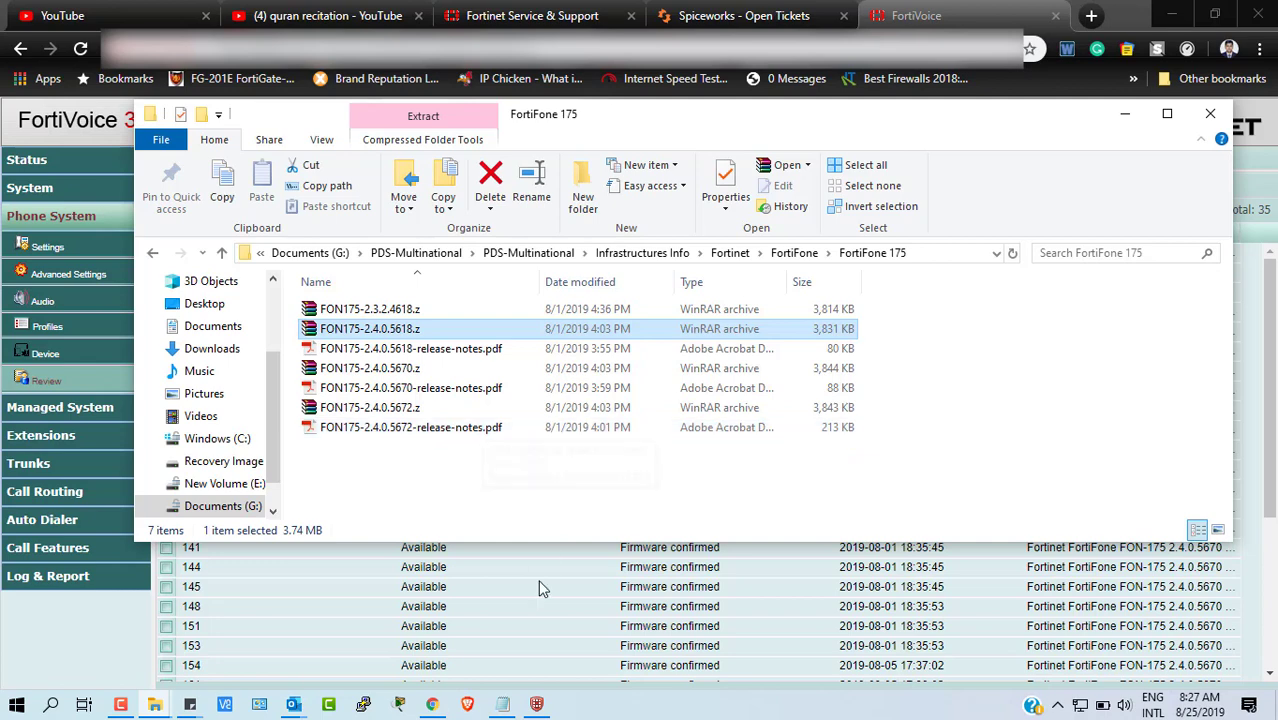
# - Minimize Explorer and reopen Phone Management, finding extension 136 still on 2.3.2.4625
pyautogui.moveTo(537, 705)
pyautogui.click(1125, 118)
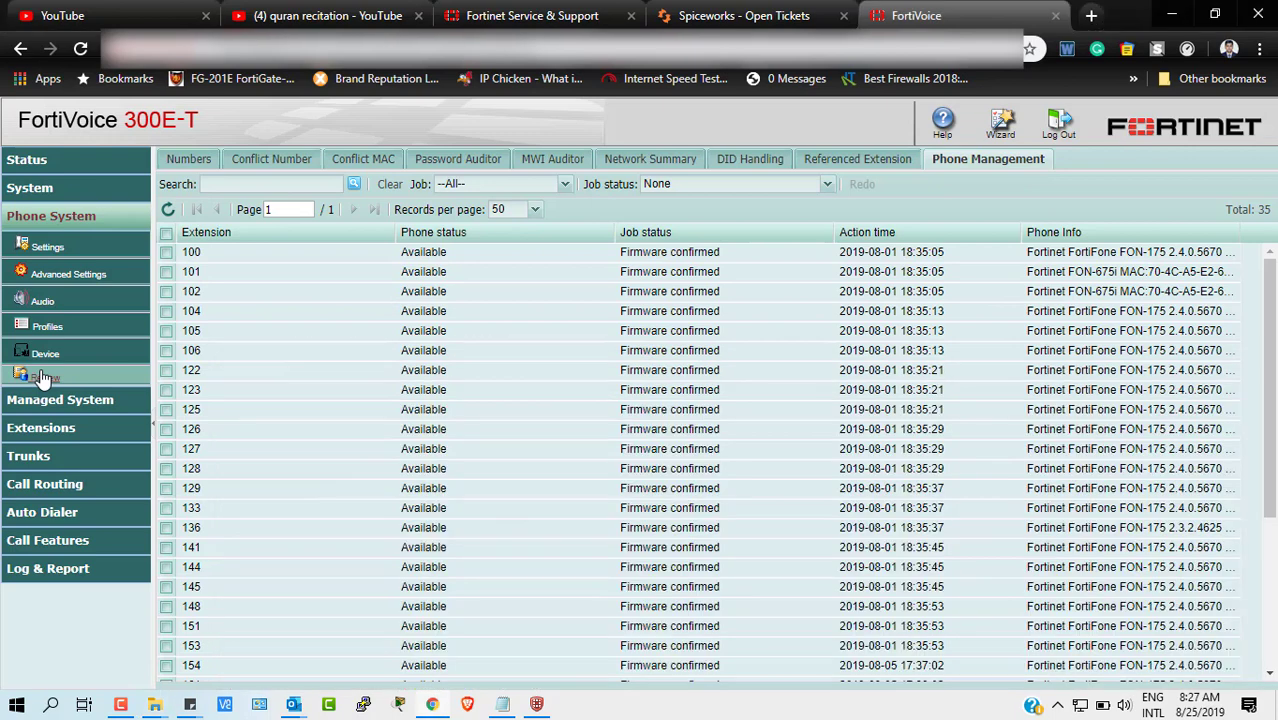
pyautogui.click(42, 379)
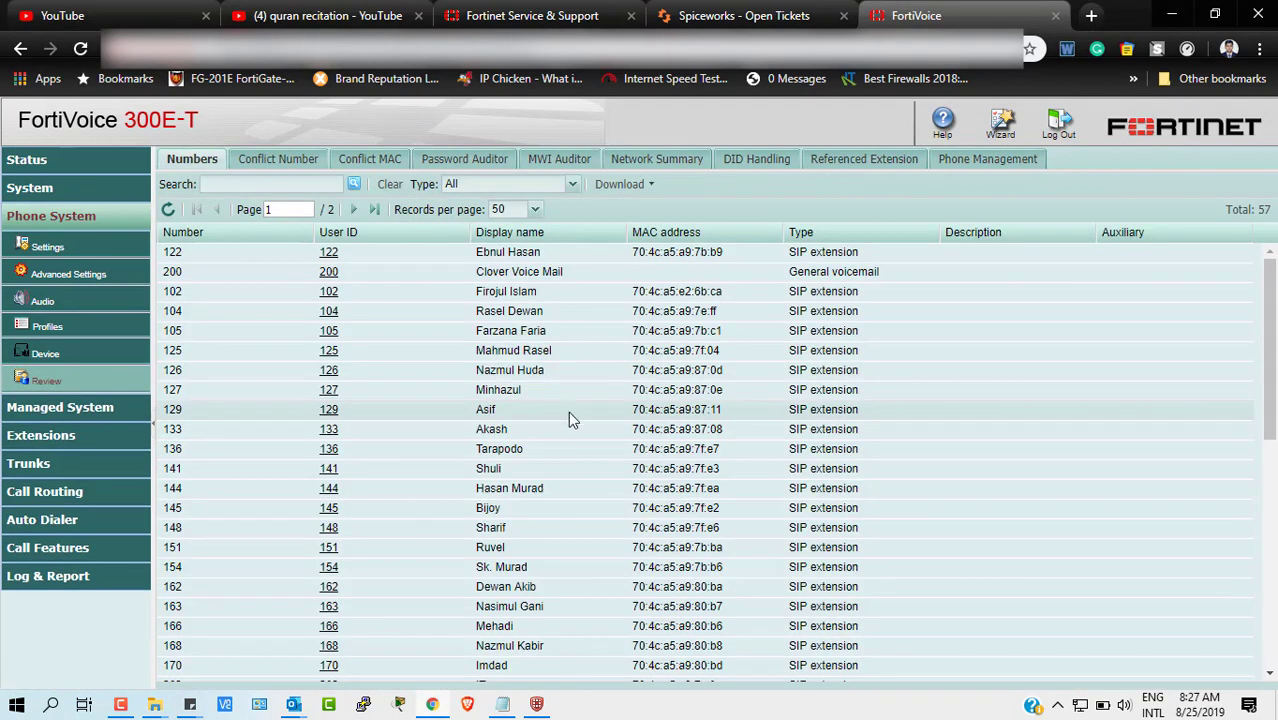
pyautogui.click(1000, 162)
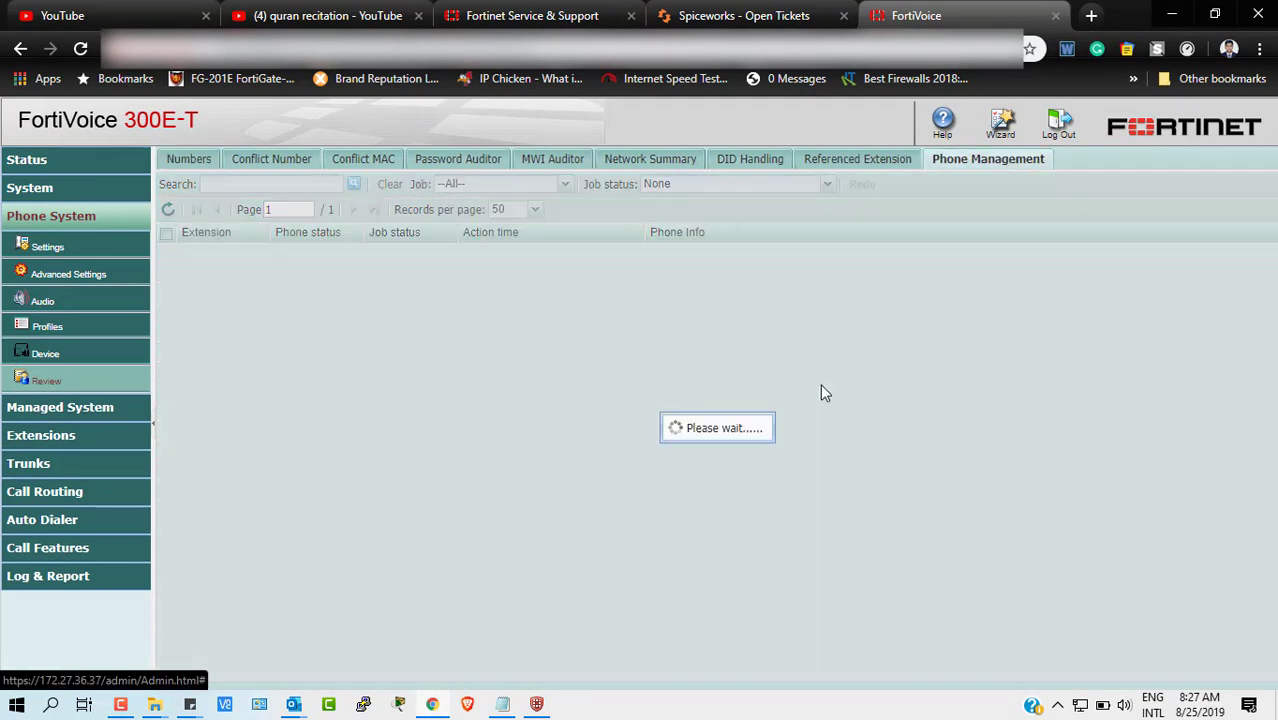
pyautogui.scroll(-3, 876, 543)
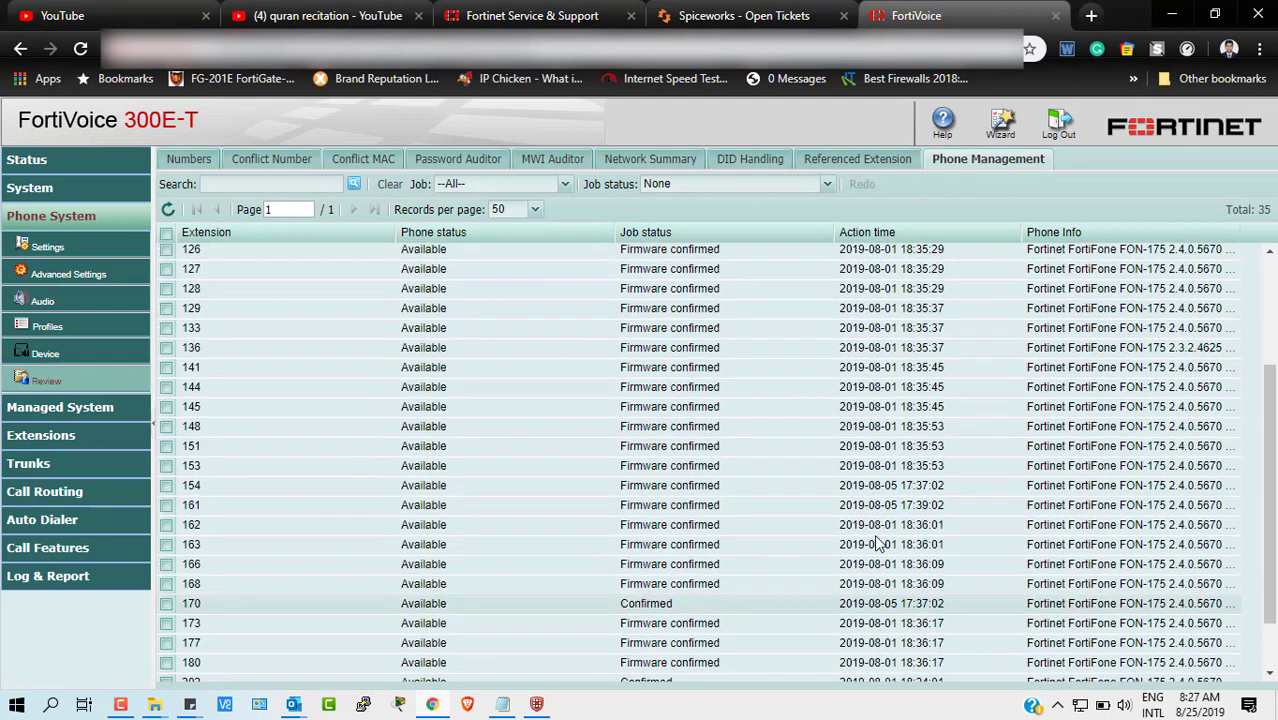
pyautogui.scroll(3, 876, 543)
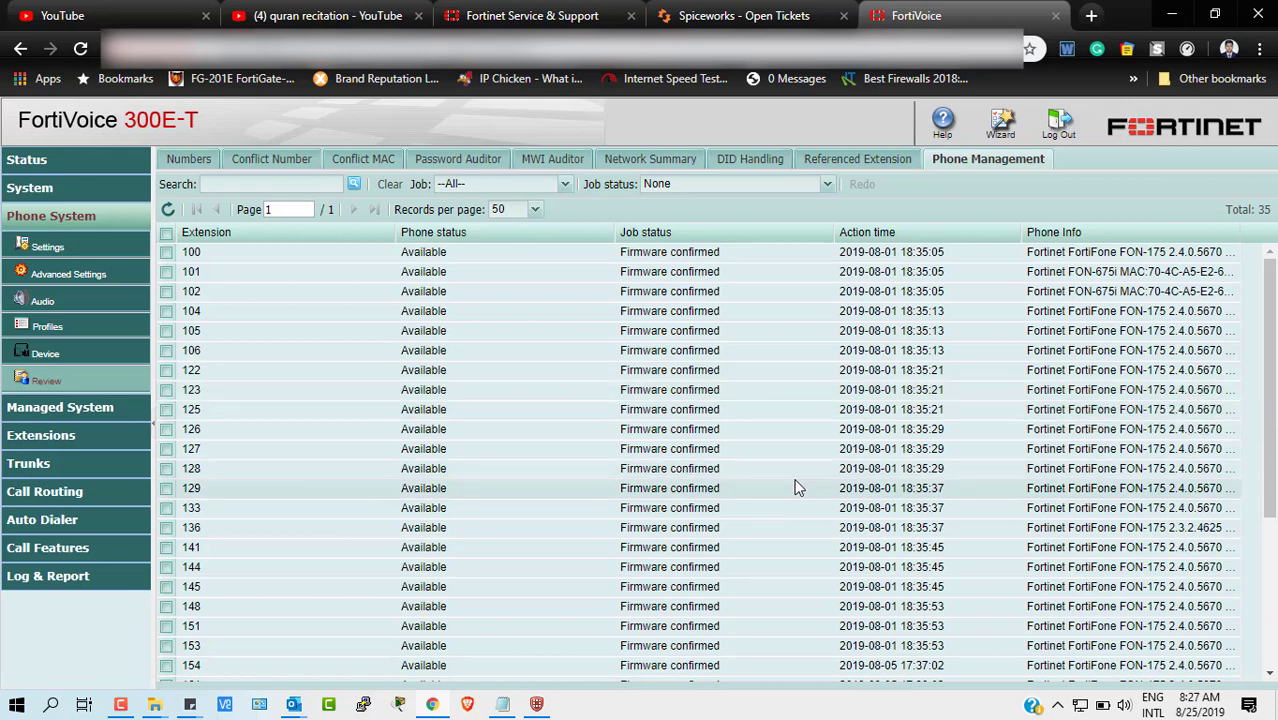
pyautogui.scroll(-2, 783, 533)
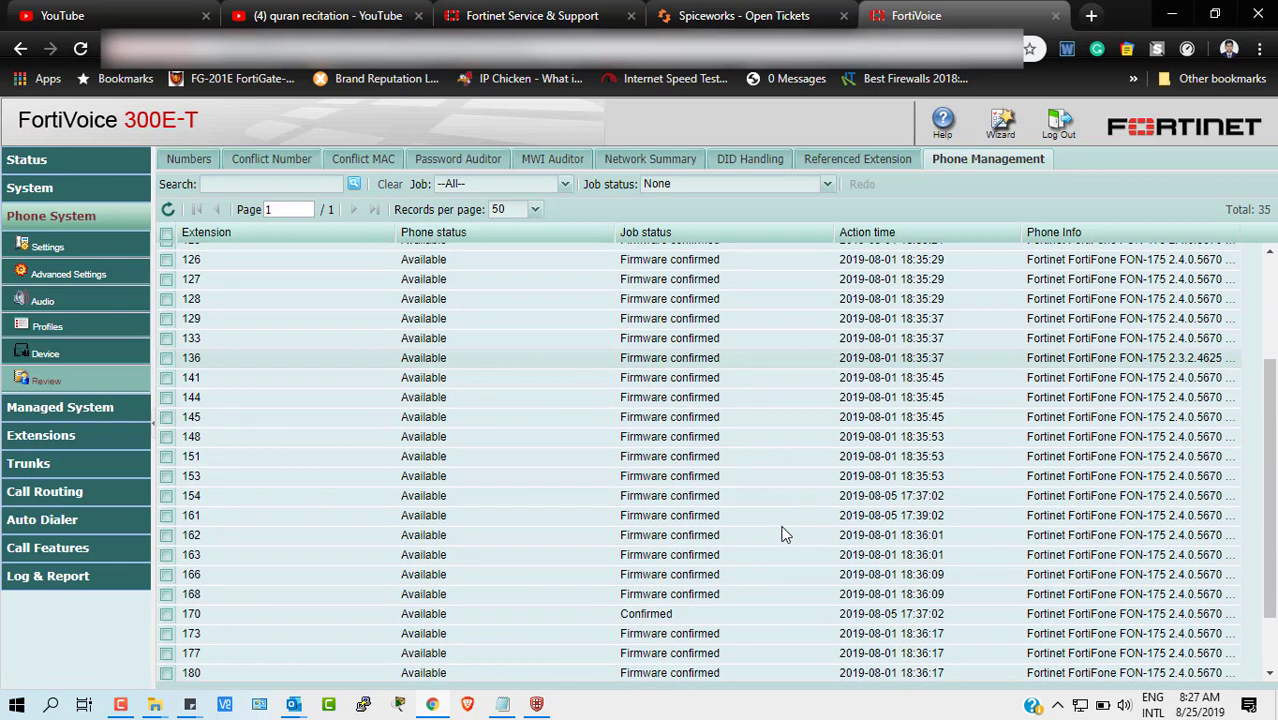
pyautogui.scroll(2, 783, 533)
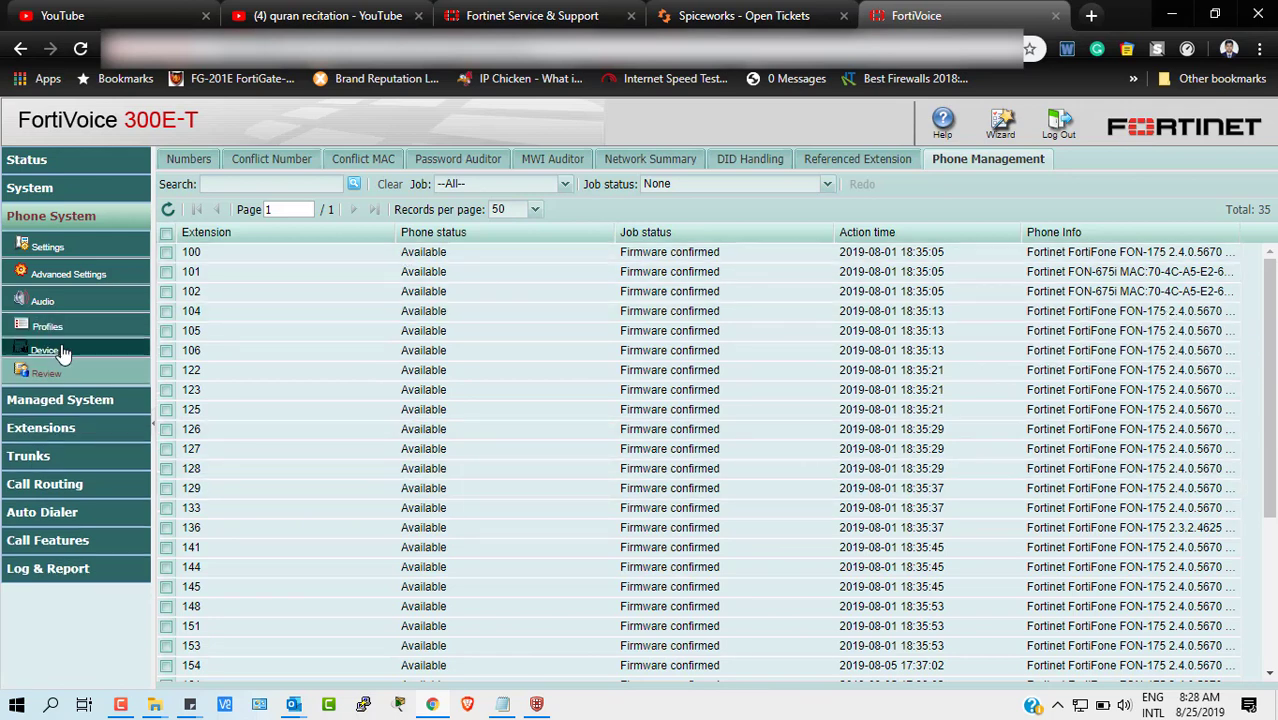
# - Open Advanced Settings' Phone Management list of supported models and briefly view existing firmware jobs
pyautogui.click(70, 276)
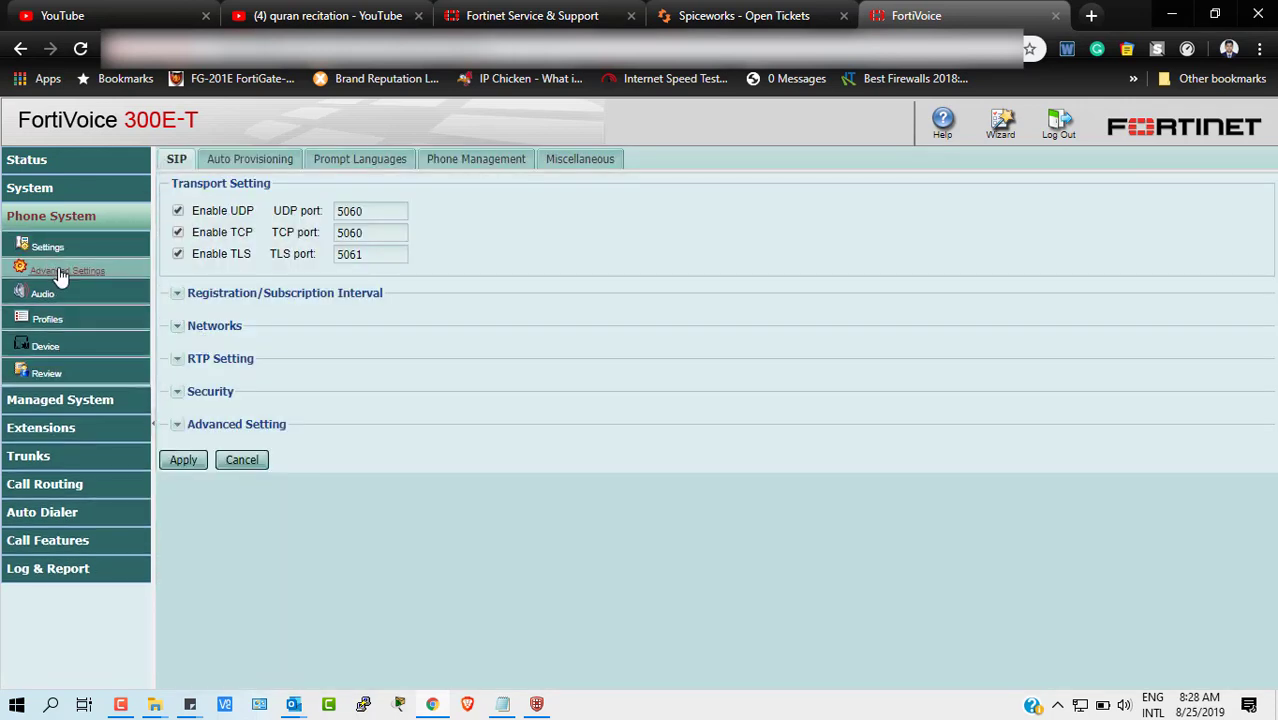
pyautogui.click(475, 159)
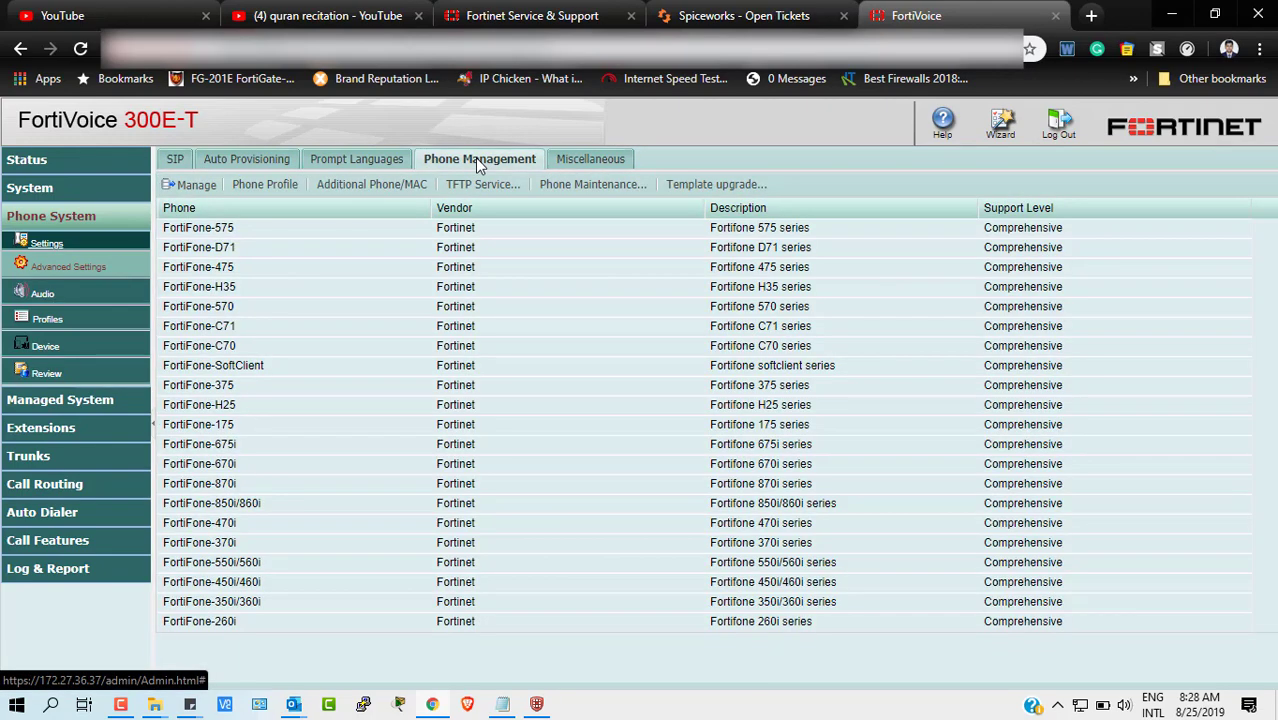
pyautogui.click(595, 188)
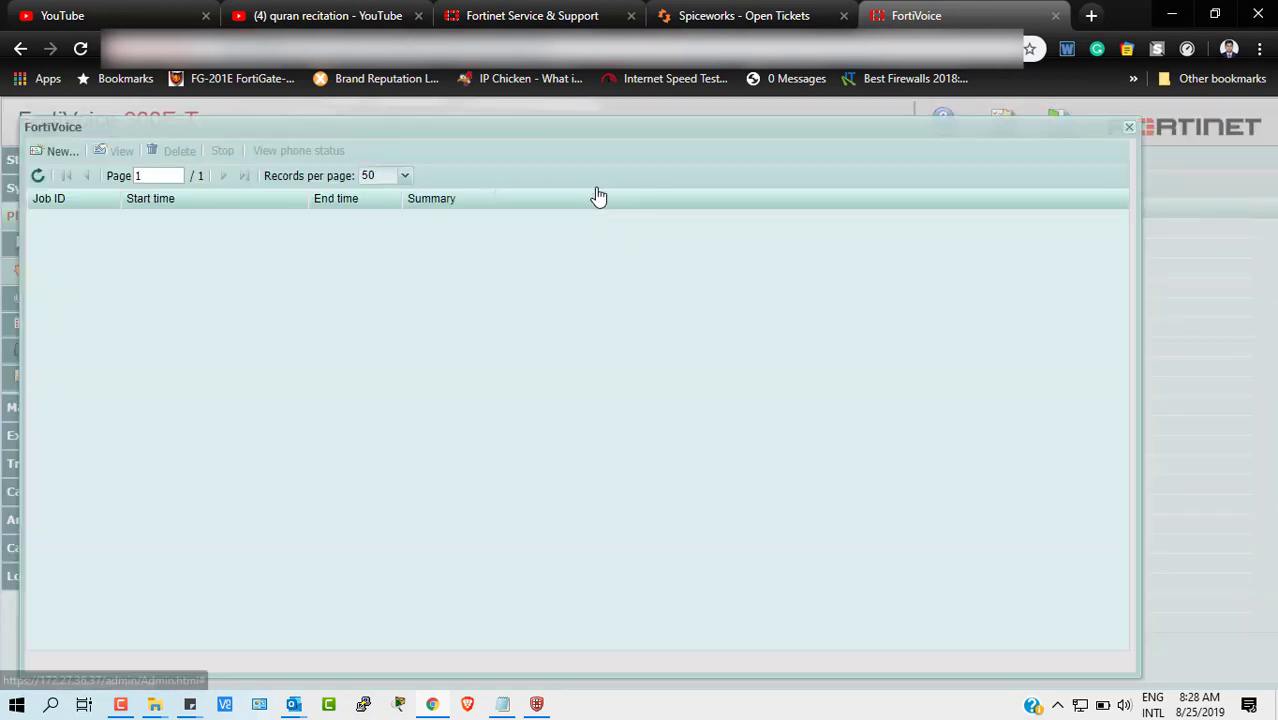
pyautogui.click(1130, 129)
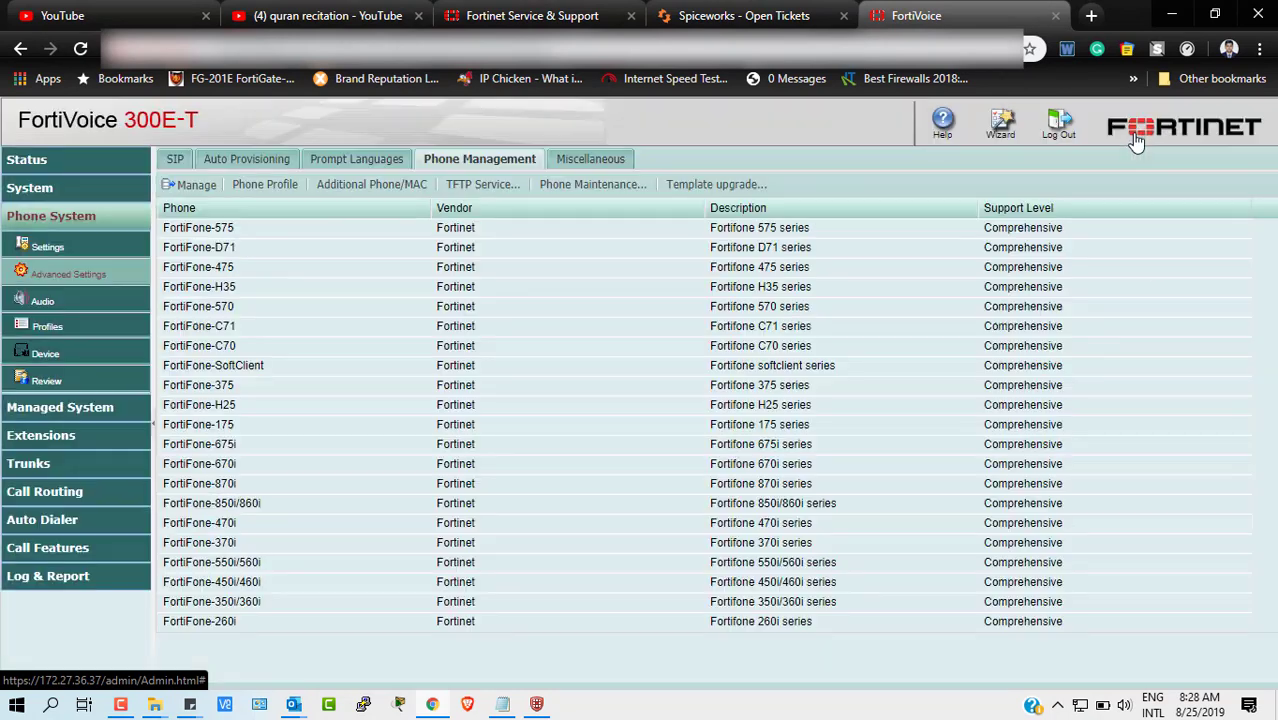
# - Dismiss the select-a-record warning and select the FortiFone-175 model row
pyautogui.click(193, 186)
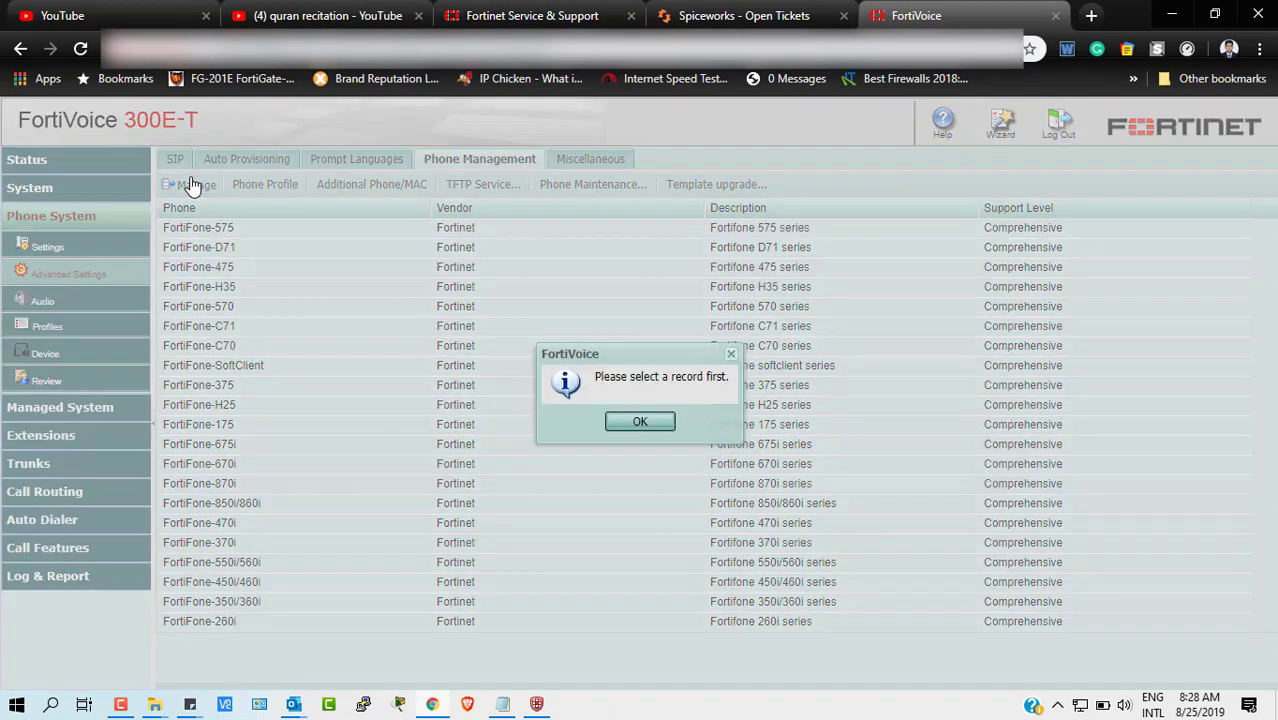
pyautogui.click(645, 422)
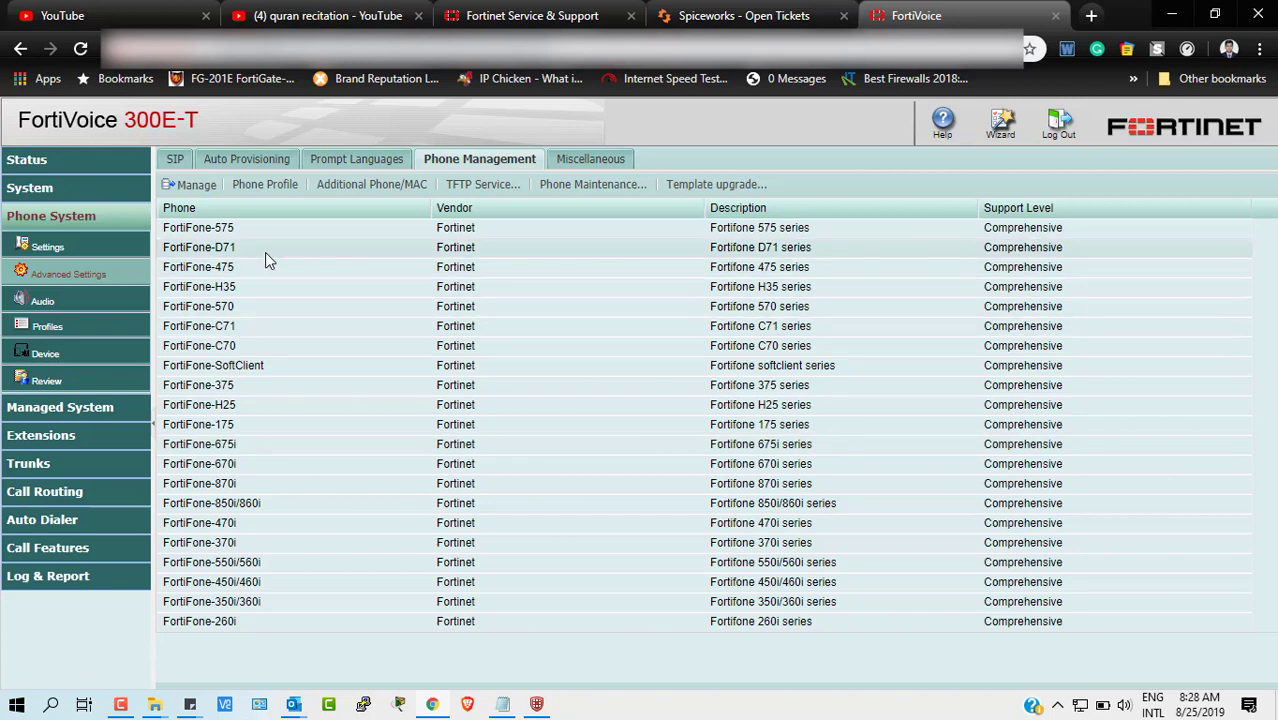
pyautogui.click(232, 432)
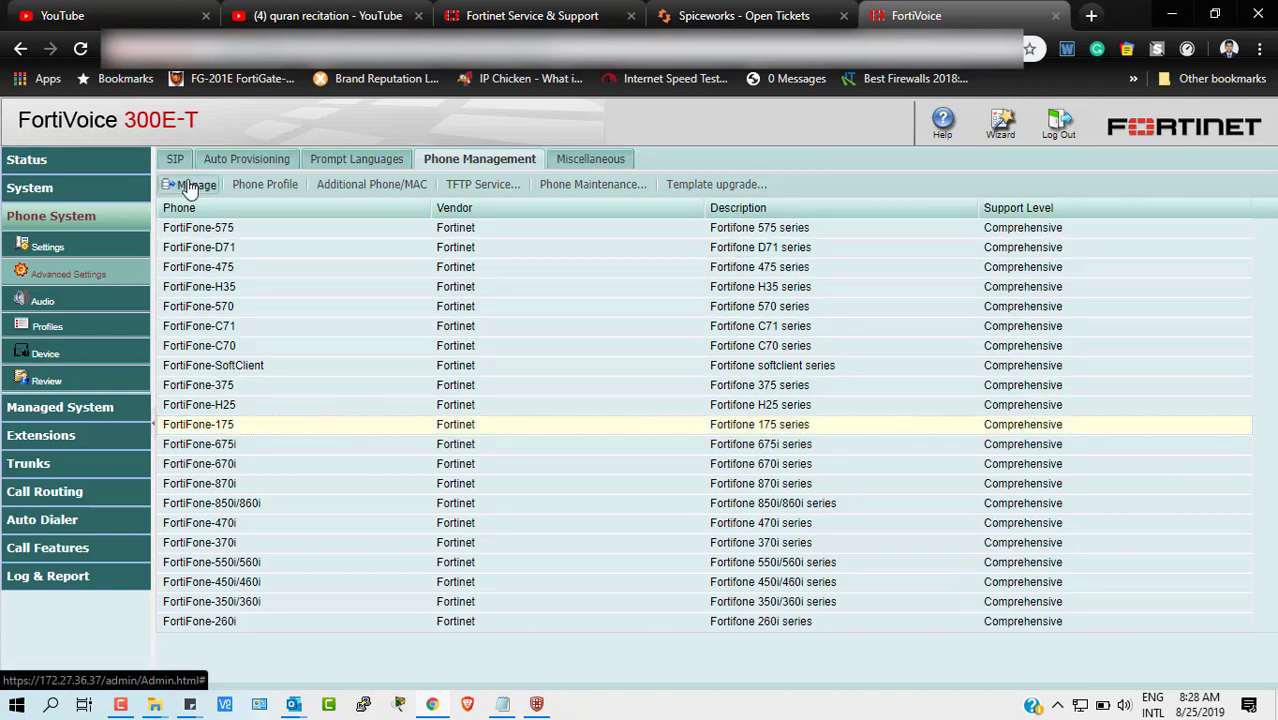
# - Open FortiFone-175's firmware list (5670 and 5672 files) and start a new upload
pyautogui.click(197, 184)
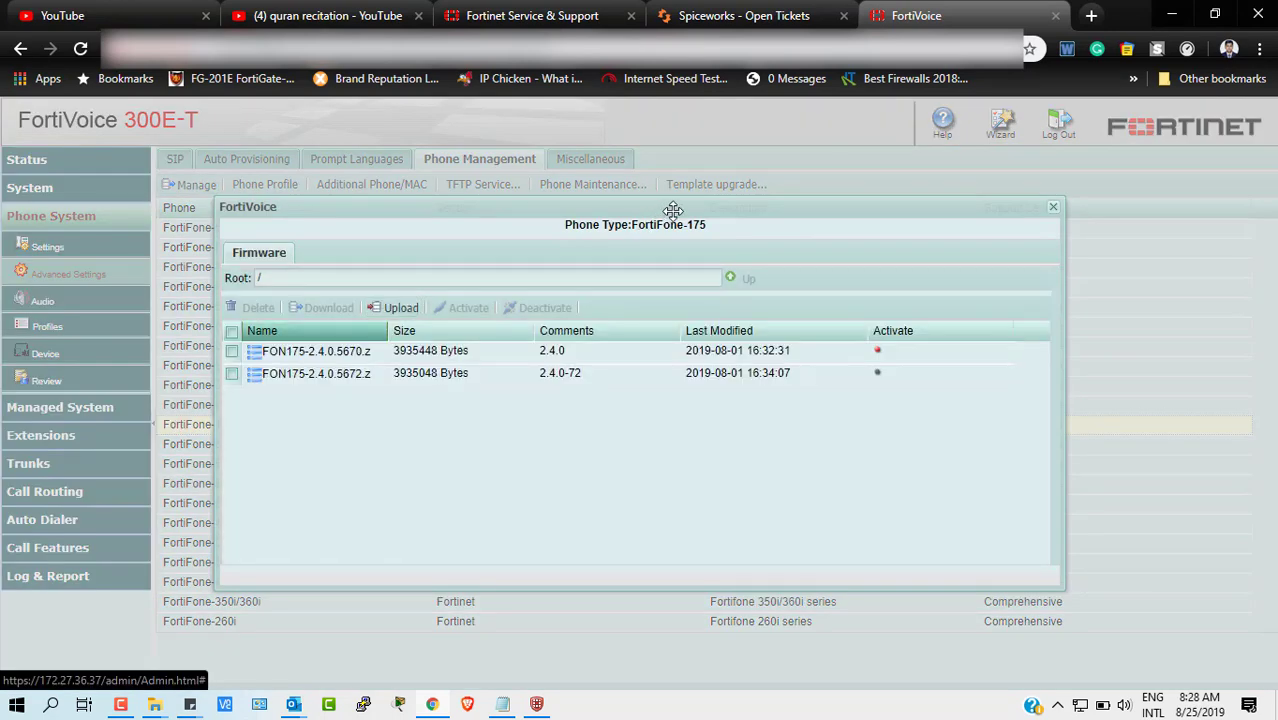
pyautogui.moveTo(679, 208); pyautogui.dragTo(929, 186)
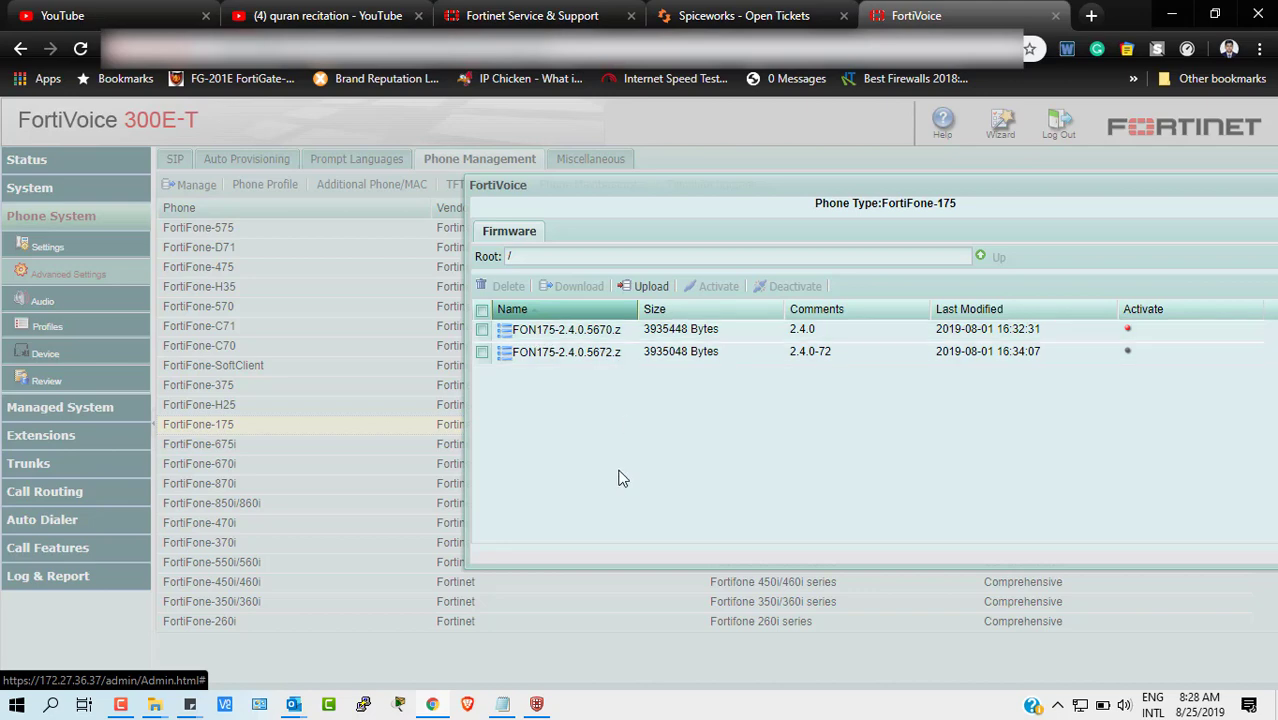
pyautogui.click(650, 287)
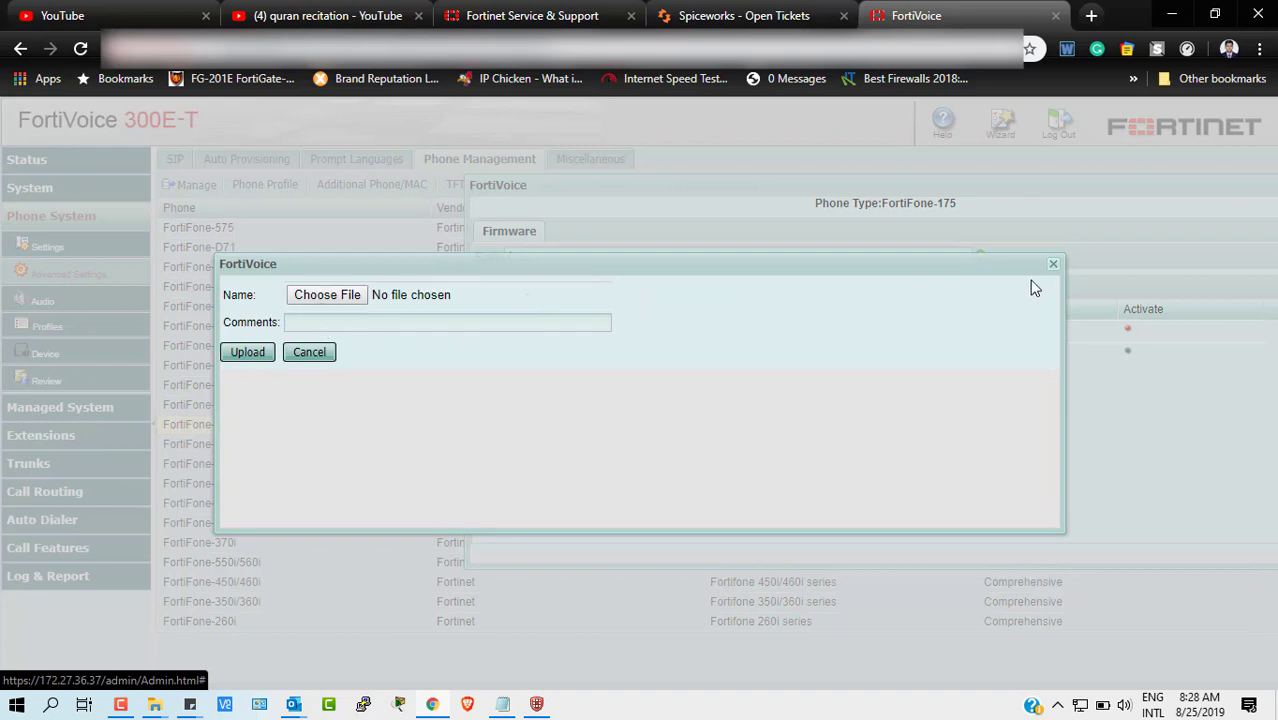
# - Open the upload's file picker at Documents (G:) and bring the FortiFone 175 Explorer window forward
pyautogui.click(355, 297)
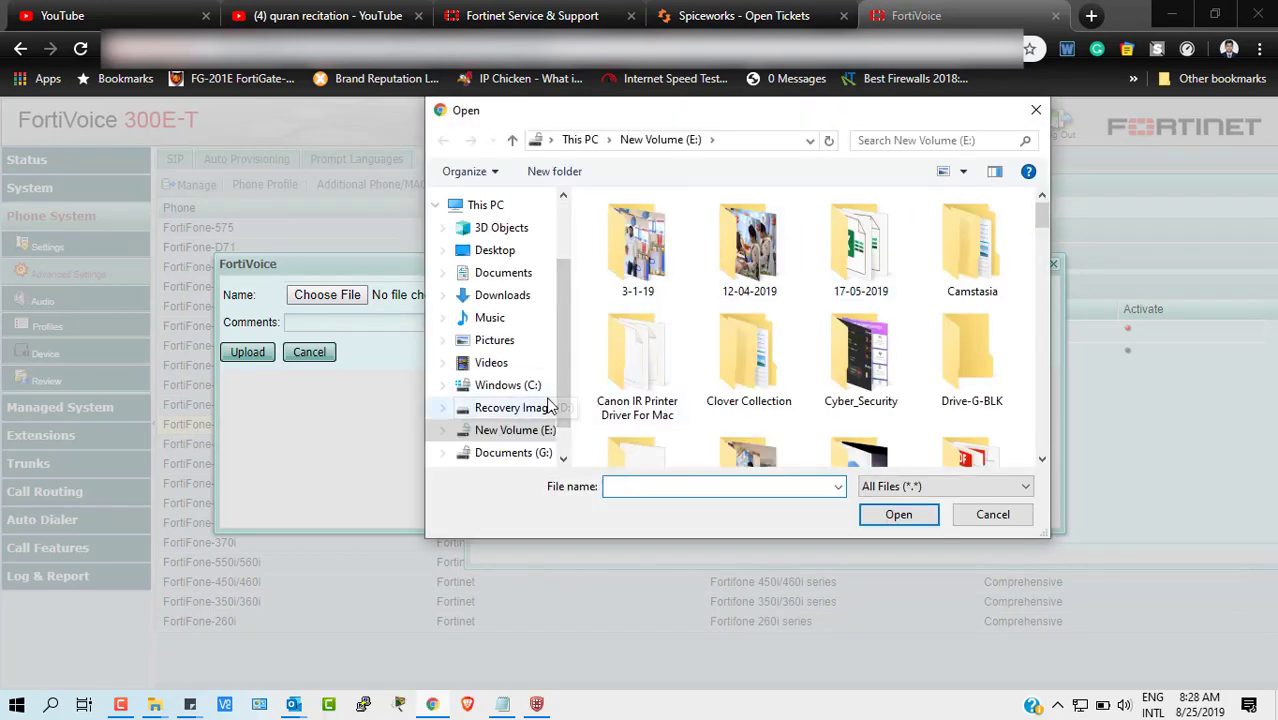
pyautogui.click(505, 452)
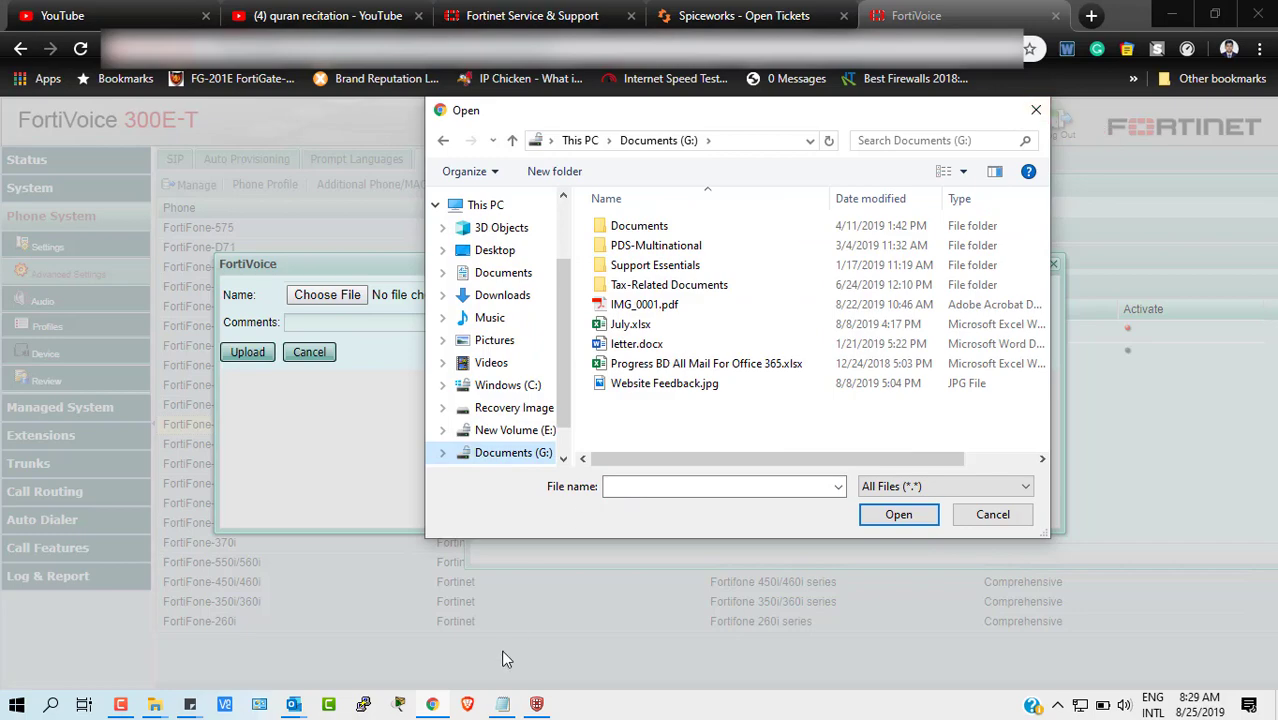
pyautogui.click(155, 704)
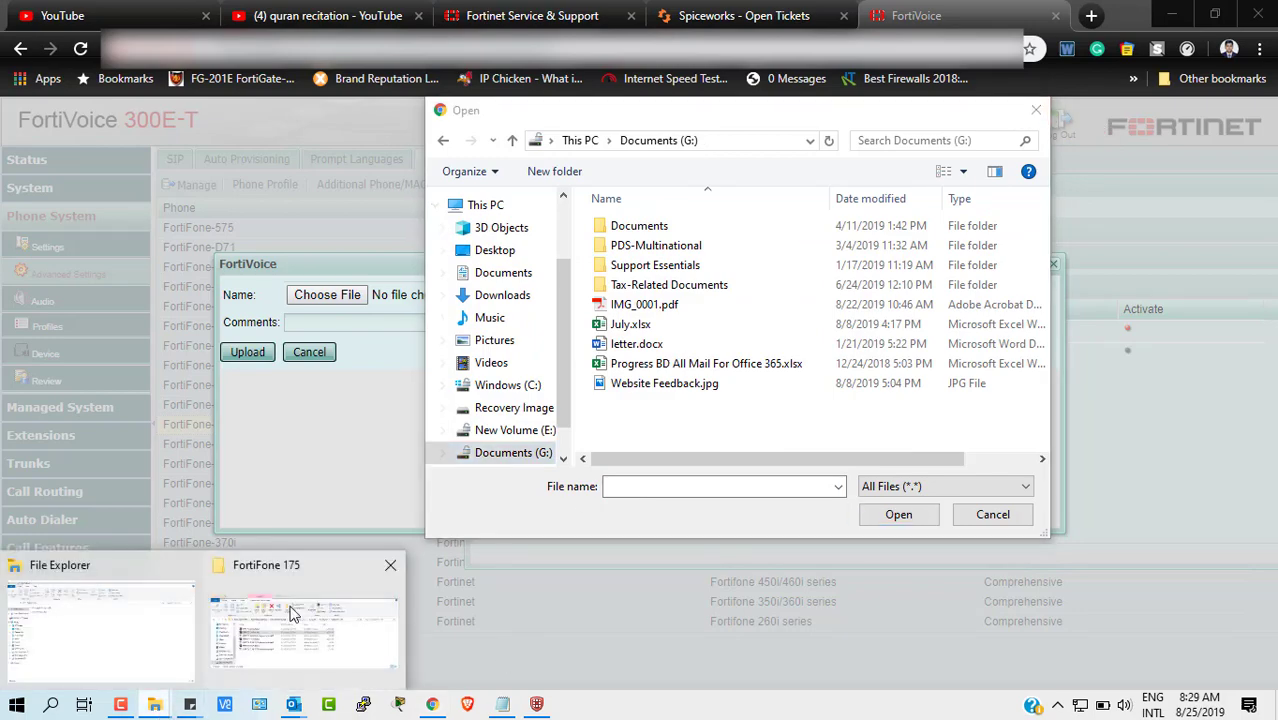
pyautogui.click(292, 613)
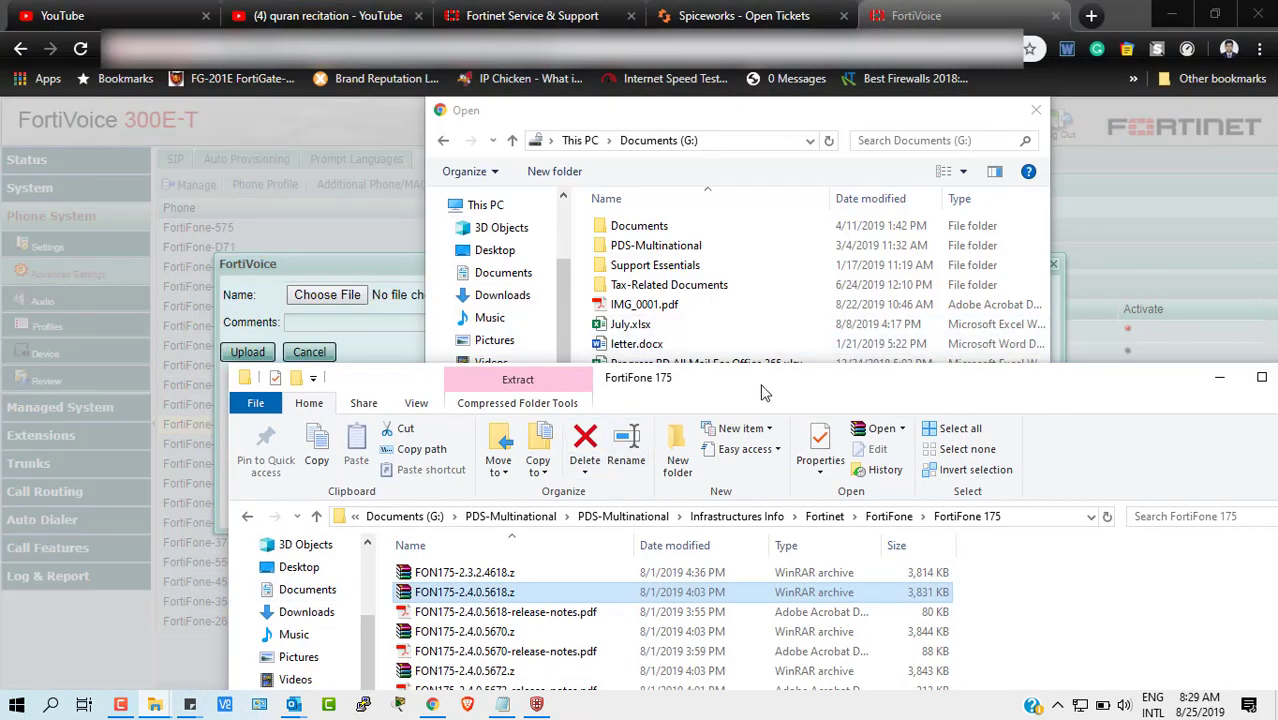
# - Inspect FON175-2.4.0.5670.z in Explorer, then minimize it and cancel the file picker
pyautogui.moveTo(760, 392); pyautogui.dragTo(693, 176)
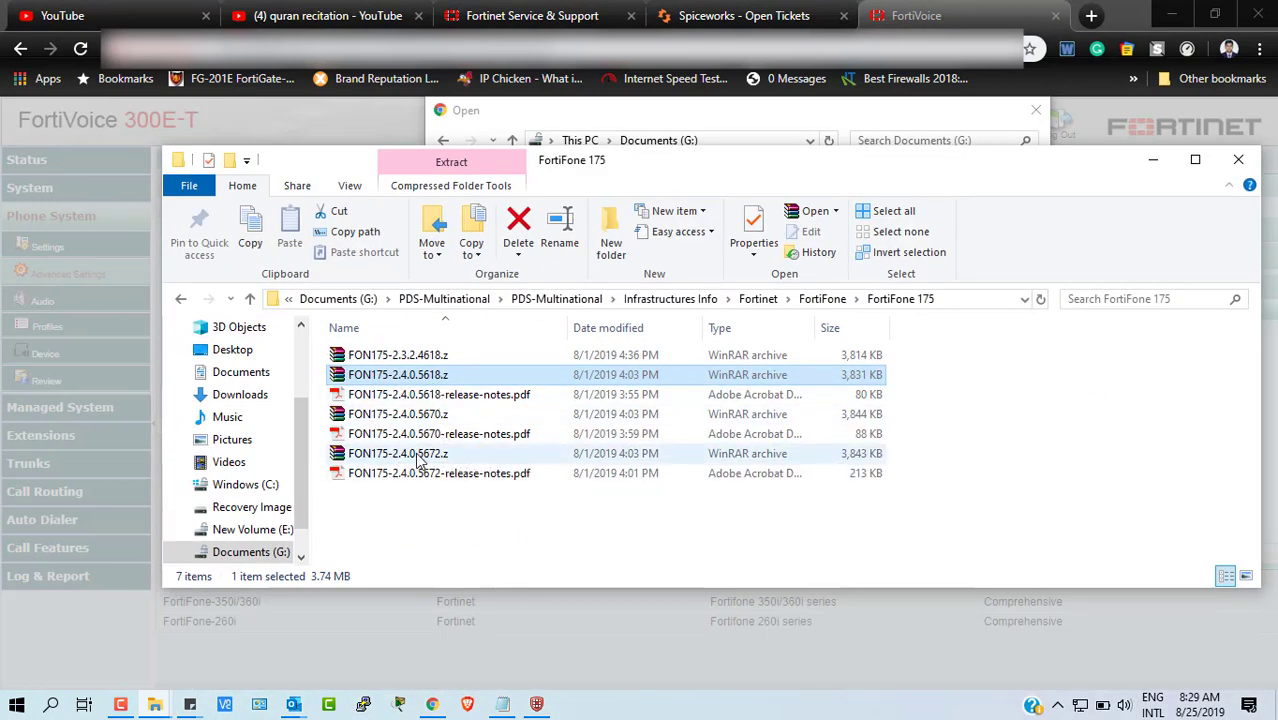
pyautogui.click(429, 415)
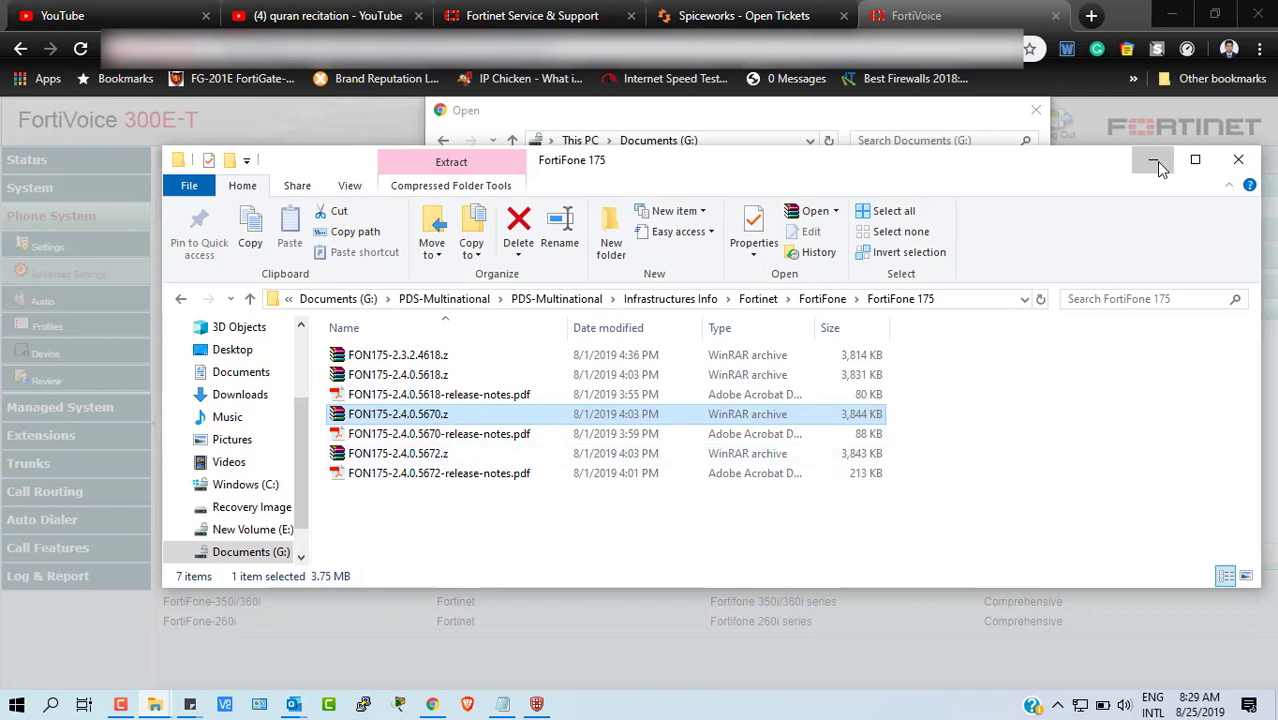
pyautogui.click(1154, 163)
pyautogui.click(1036, 110)
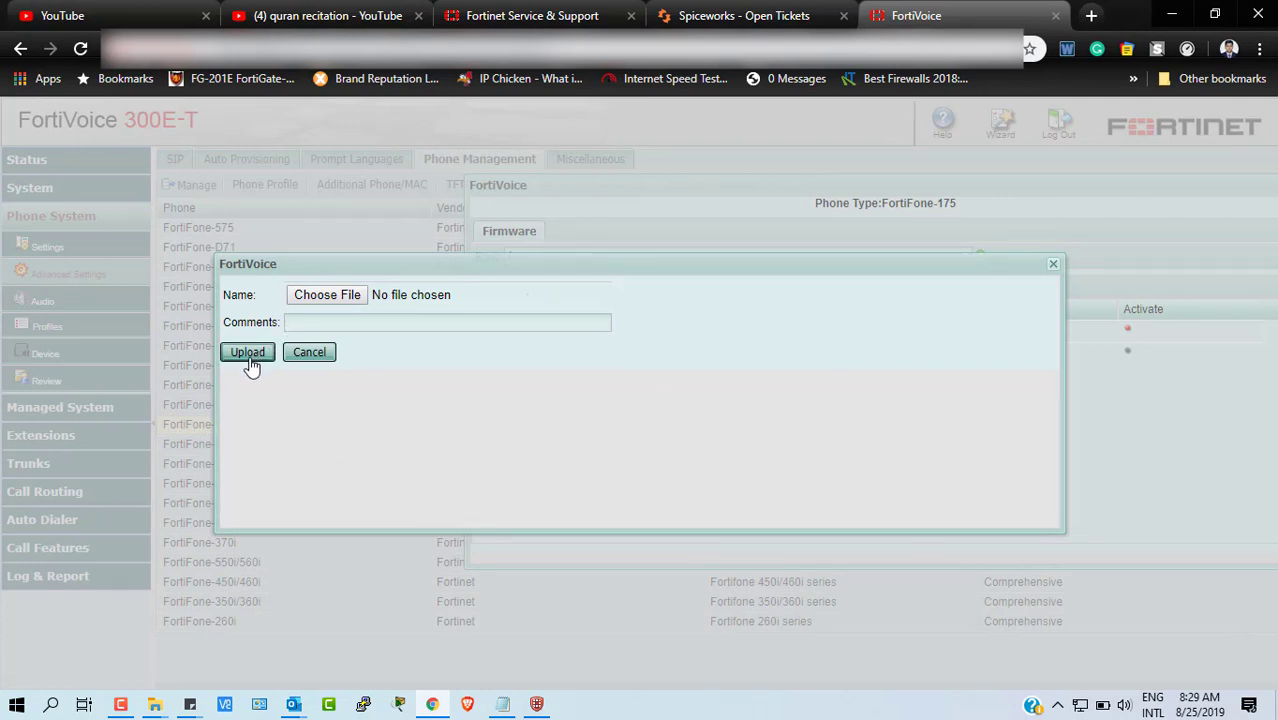
# - Skip the upload, activate FON175-2.4.0.5672.z, and confirm creating an upgrade job for it
pyautogui.click(1052, 266)
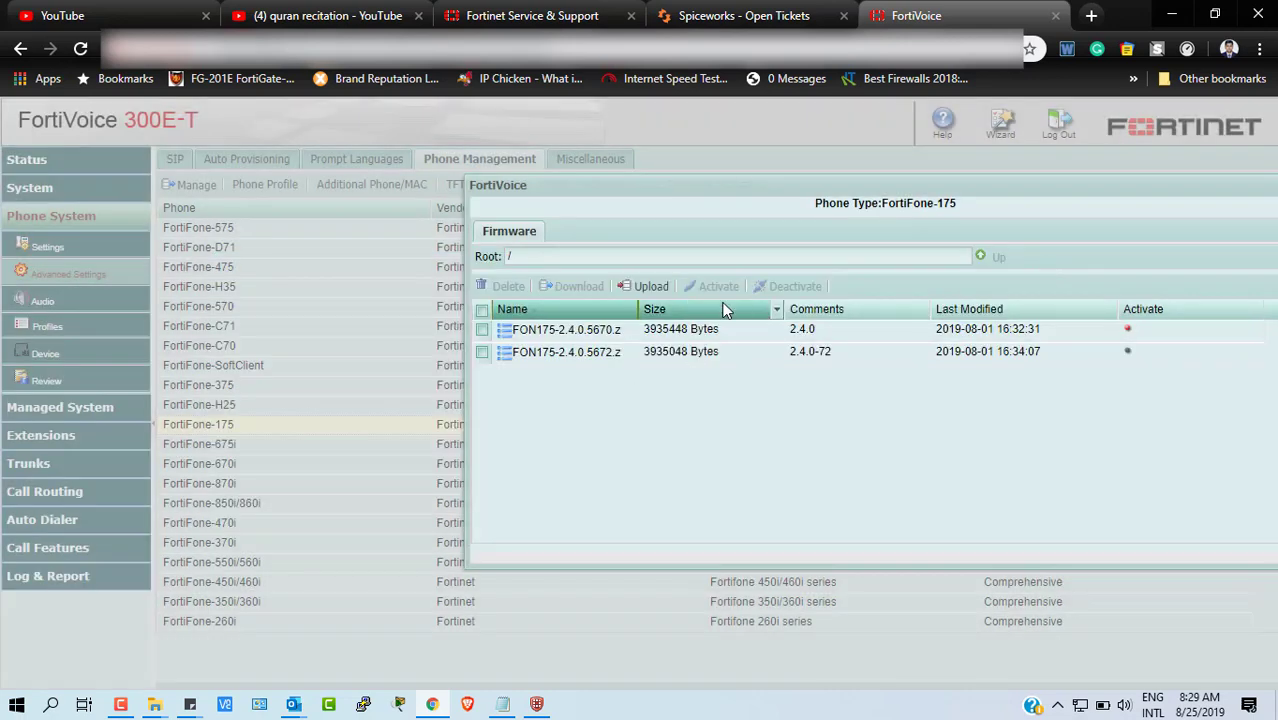
pyautogui.click(483, 354)
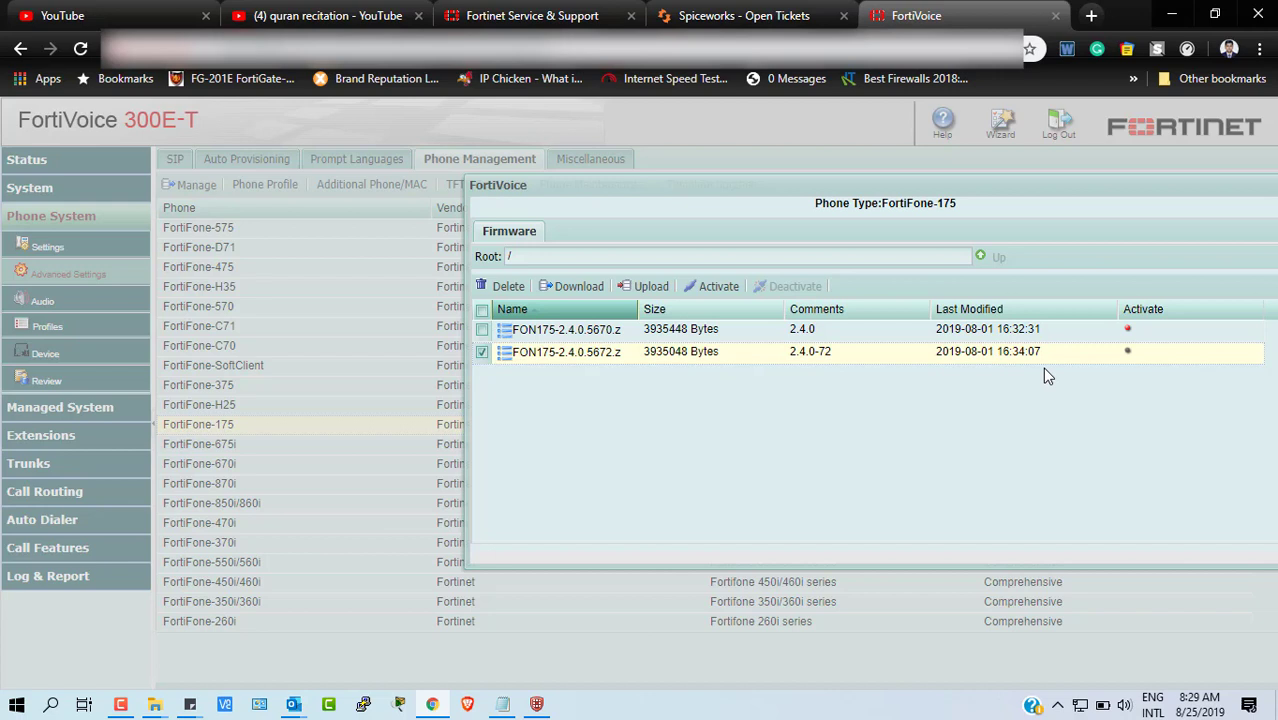
pyautogui.click(483, 354)
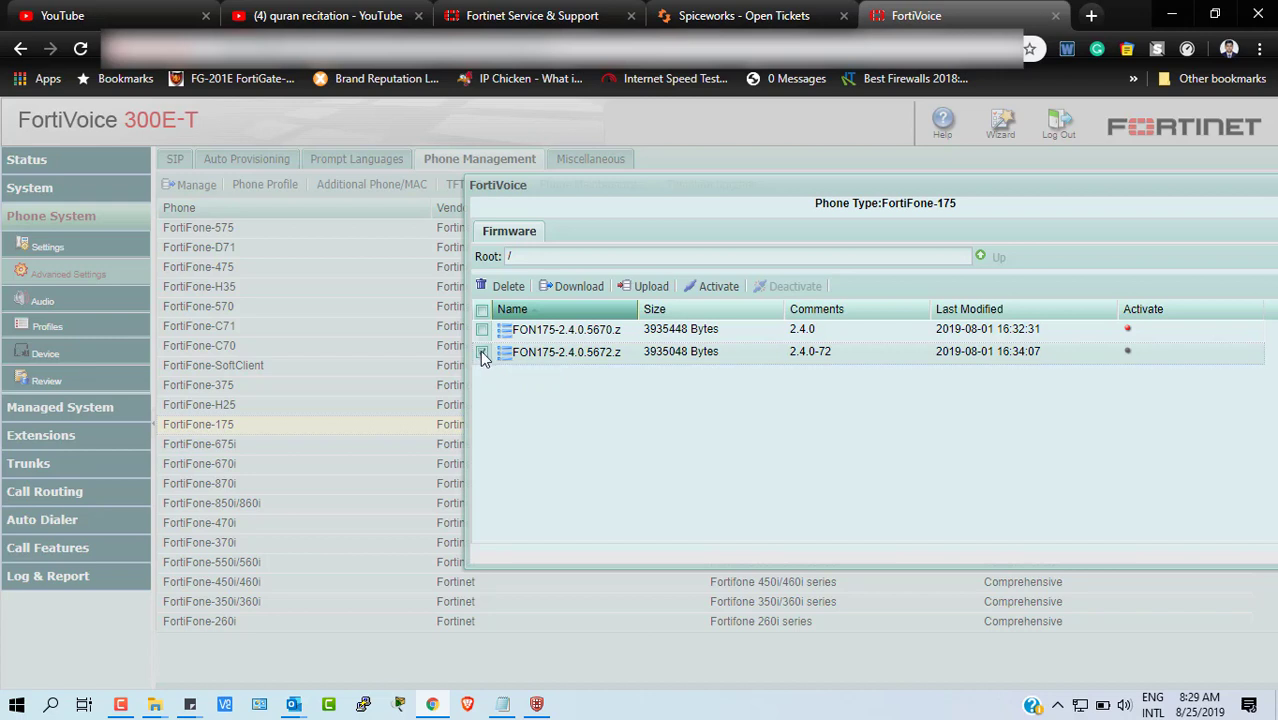
pyautogui.click(481, 352)
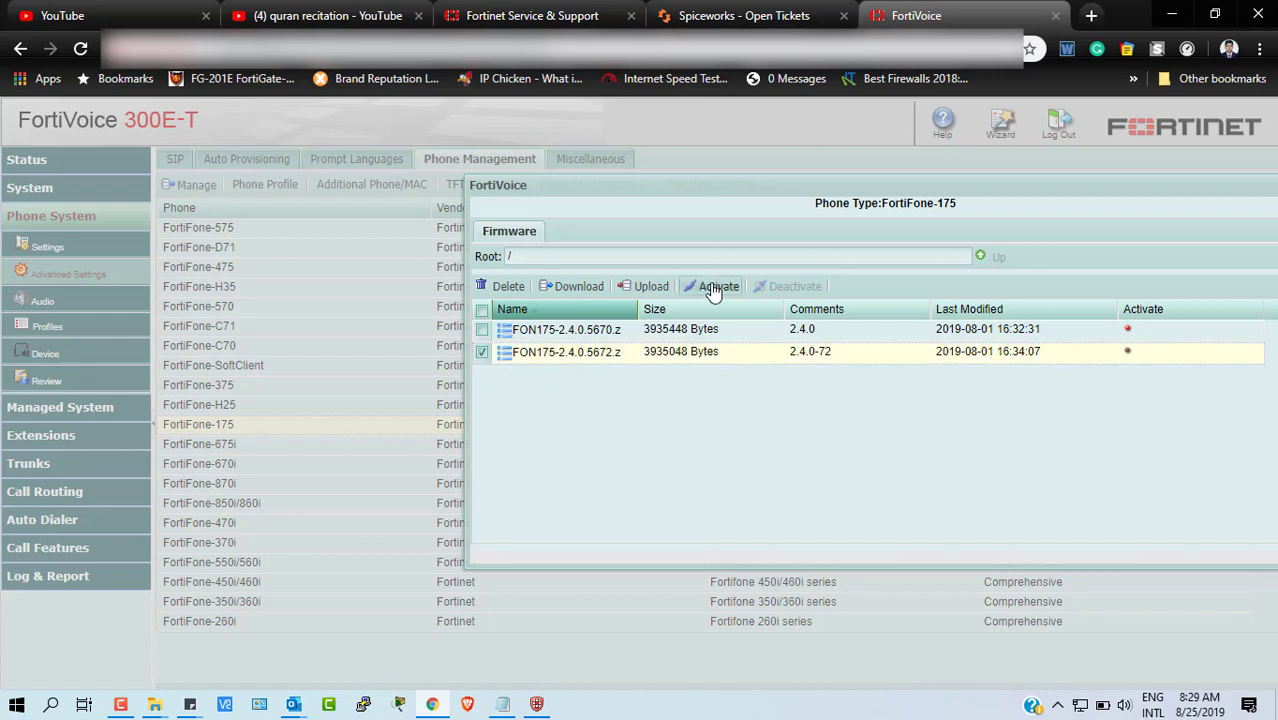
pyautogui.click(713, 288)
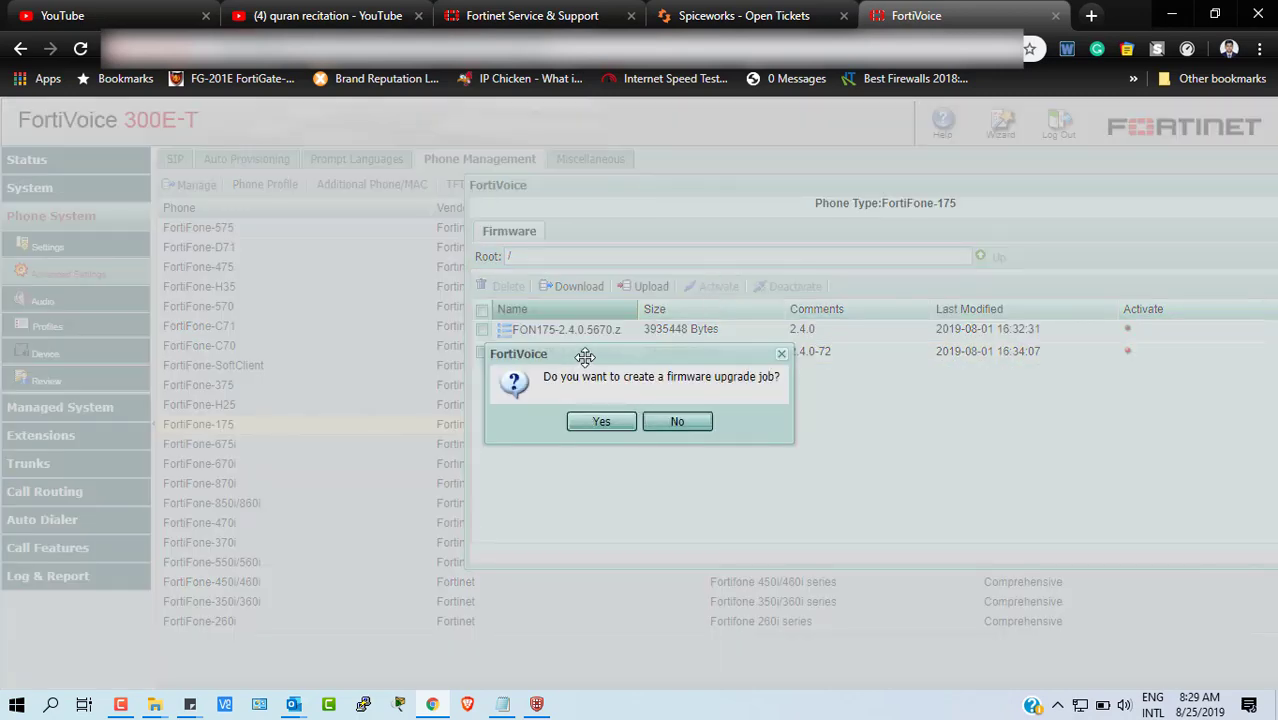
pyautogui.moveTo(585, 357); pyautogui.dragTo(740, 347)
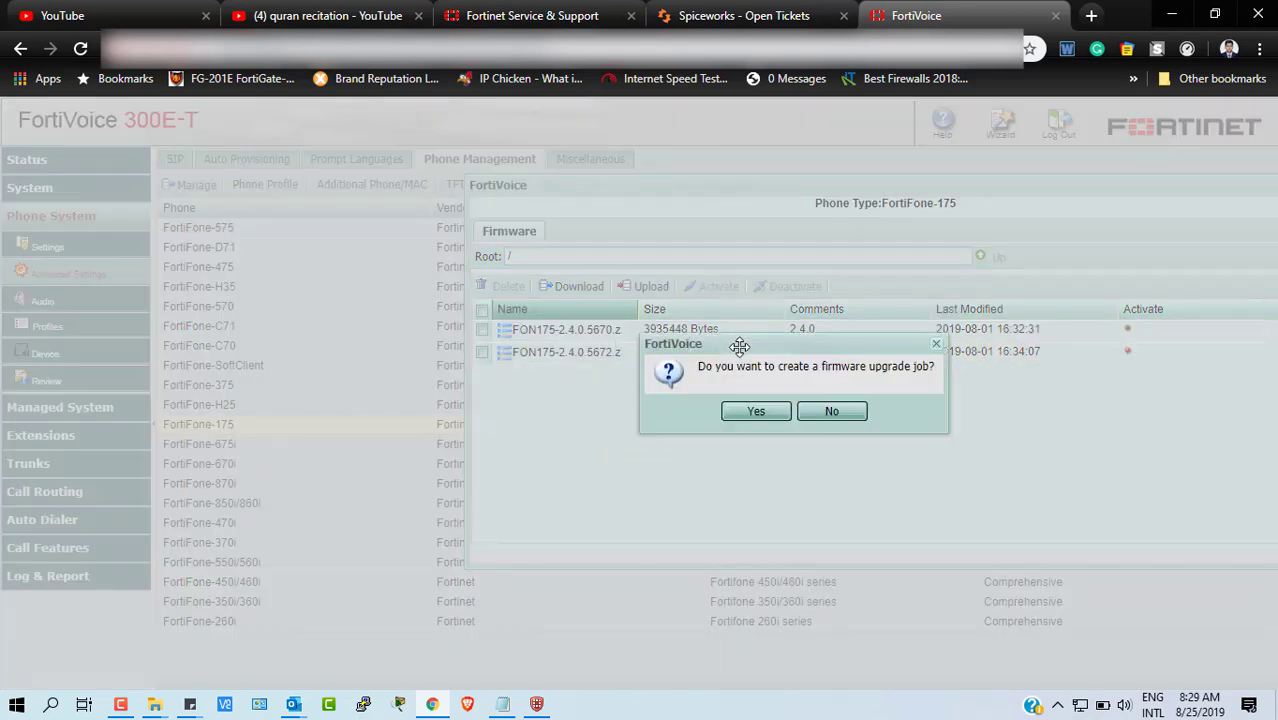
pyautogui.click(752, 414)
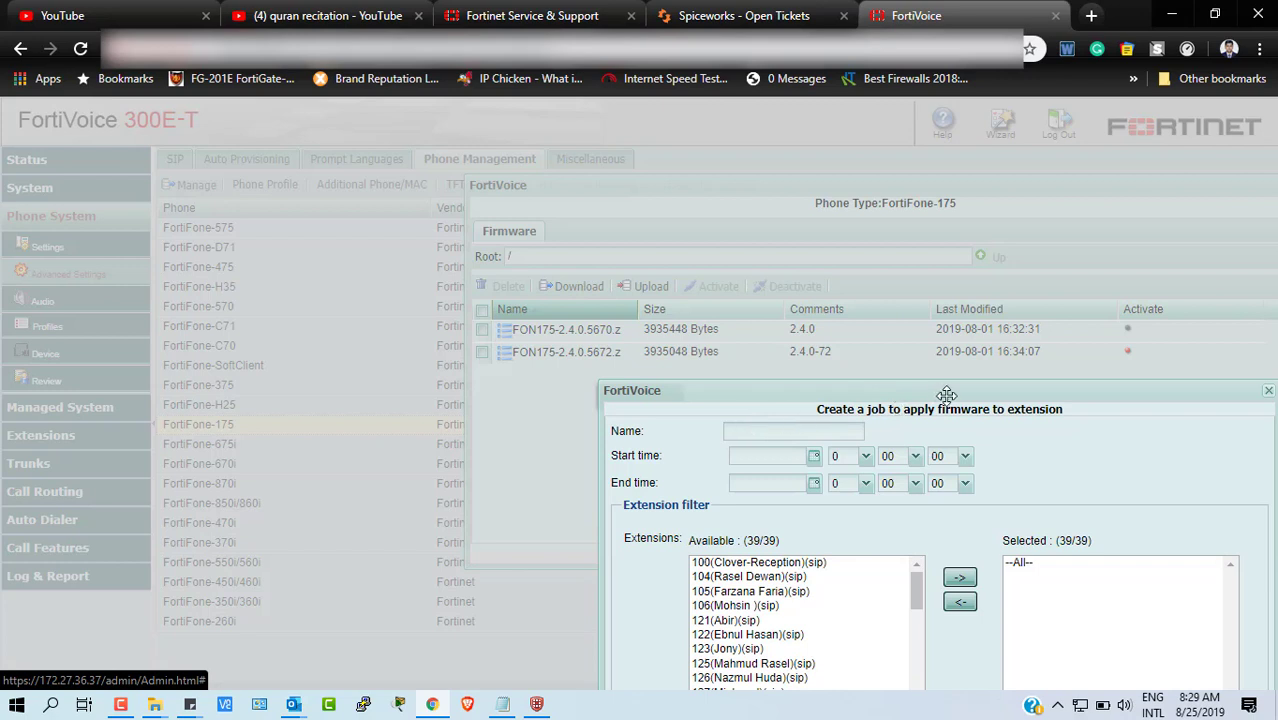
# - Enter 'Upgrade Fortifone 175 to 5672' as the firmware job name
pyautogui.moveTo(944, 392); pyautogui.dragTo(778, 130)
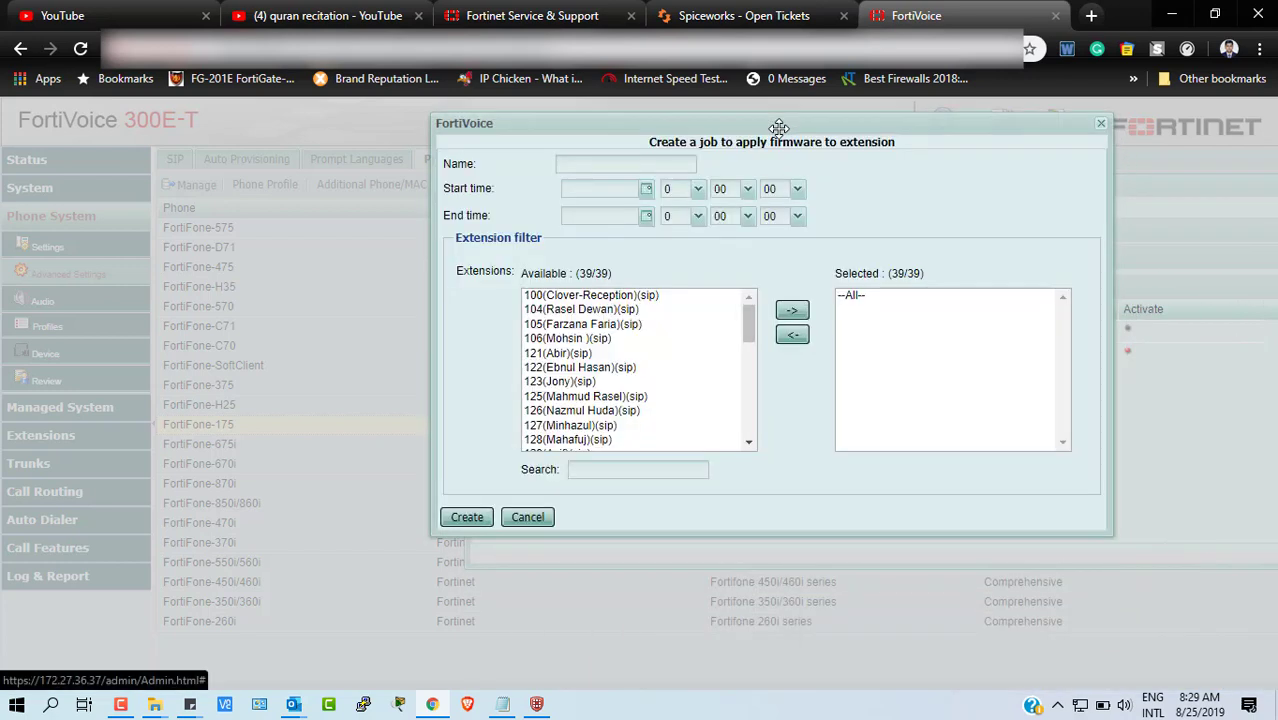
pyautogui.click(594, 165)
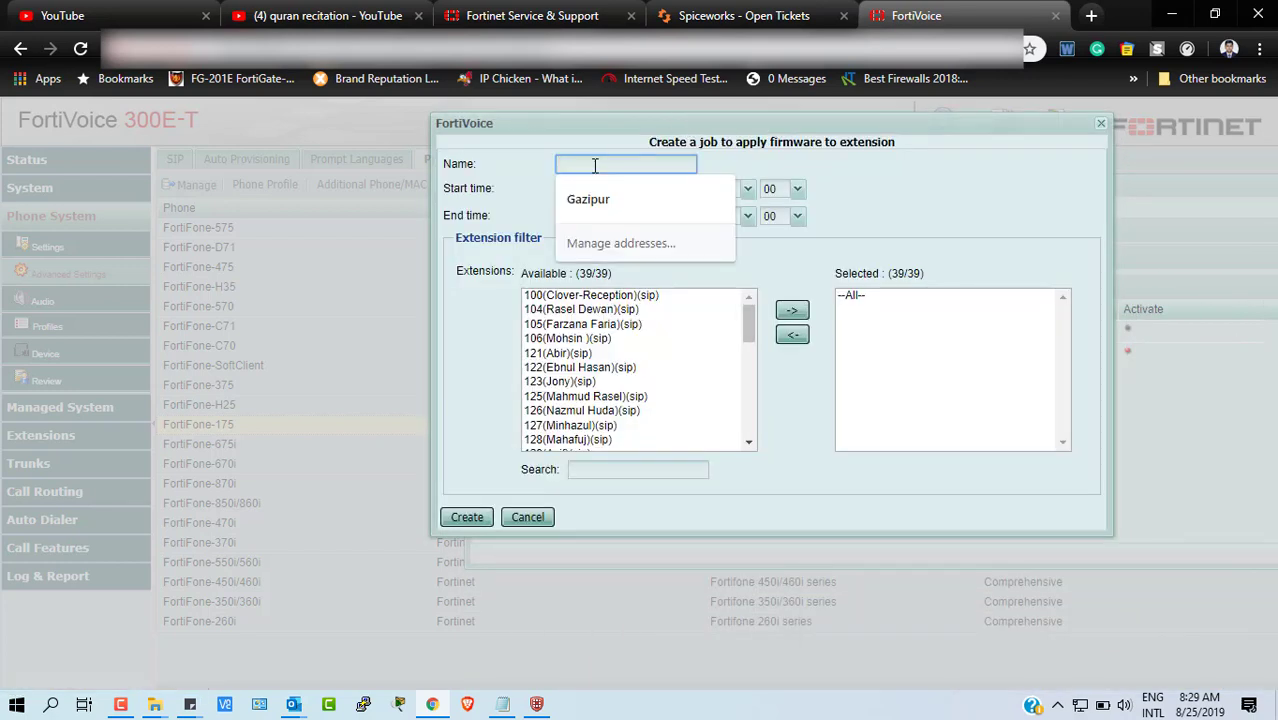
pyautogui.click(849, 157)
pyautogui.click(620, 163)
pyautogui.click(877, 163)
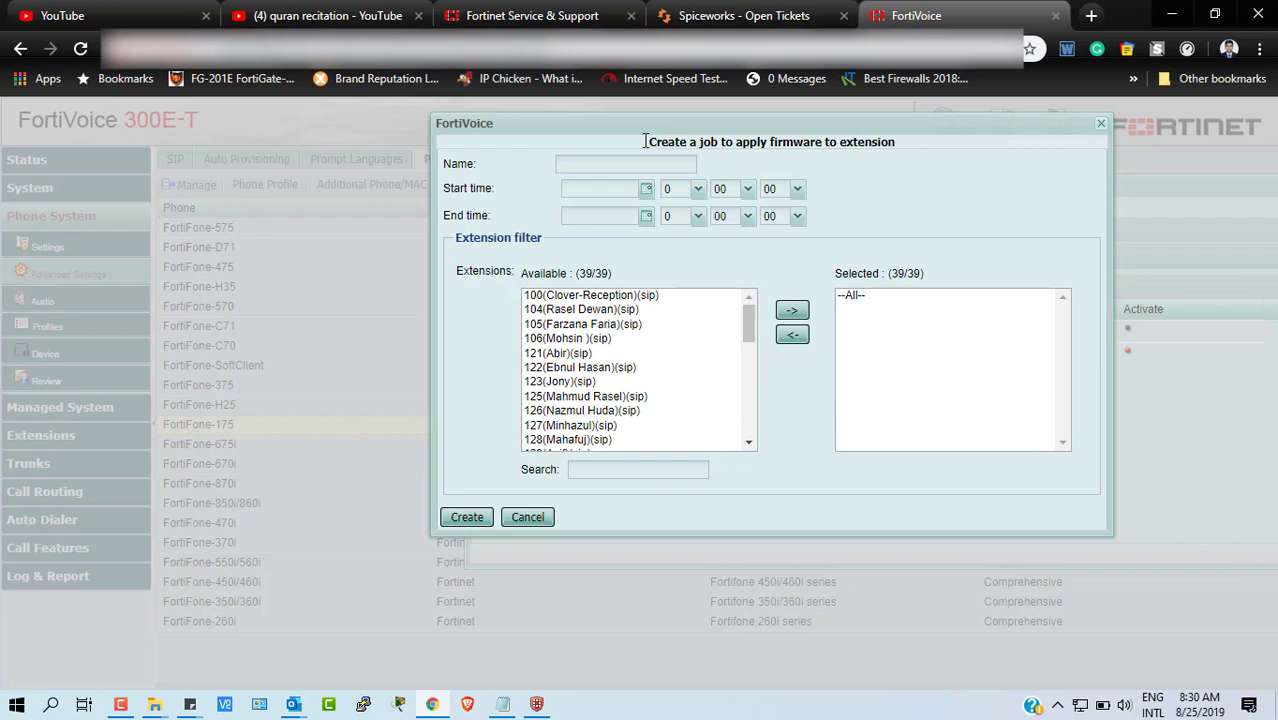
pyautogui.click(612, 163)
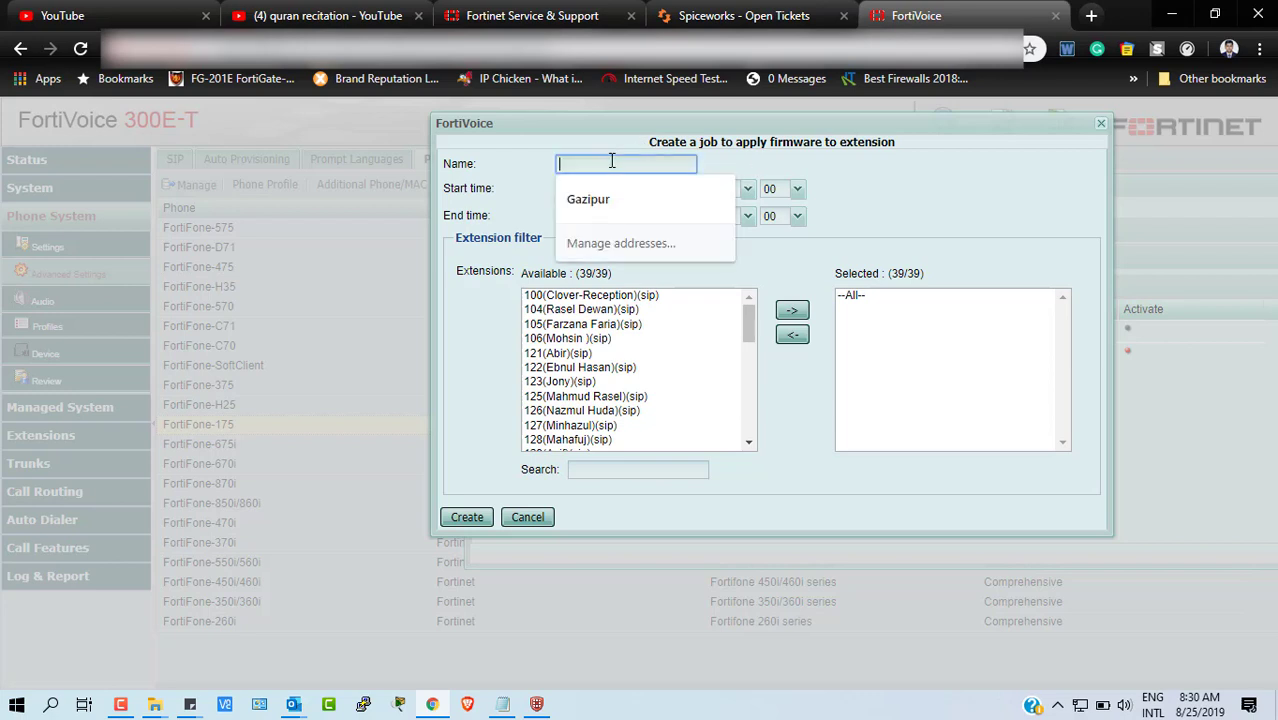
pyautogui.doubleClick(984, 210)
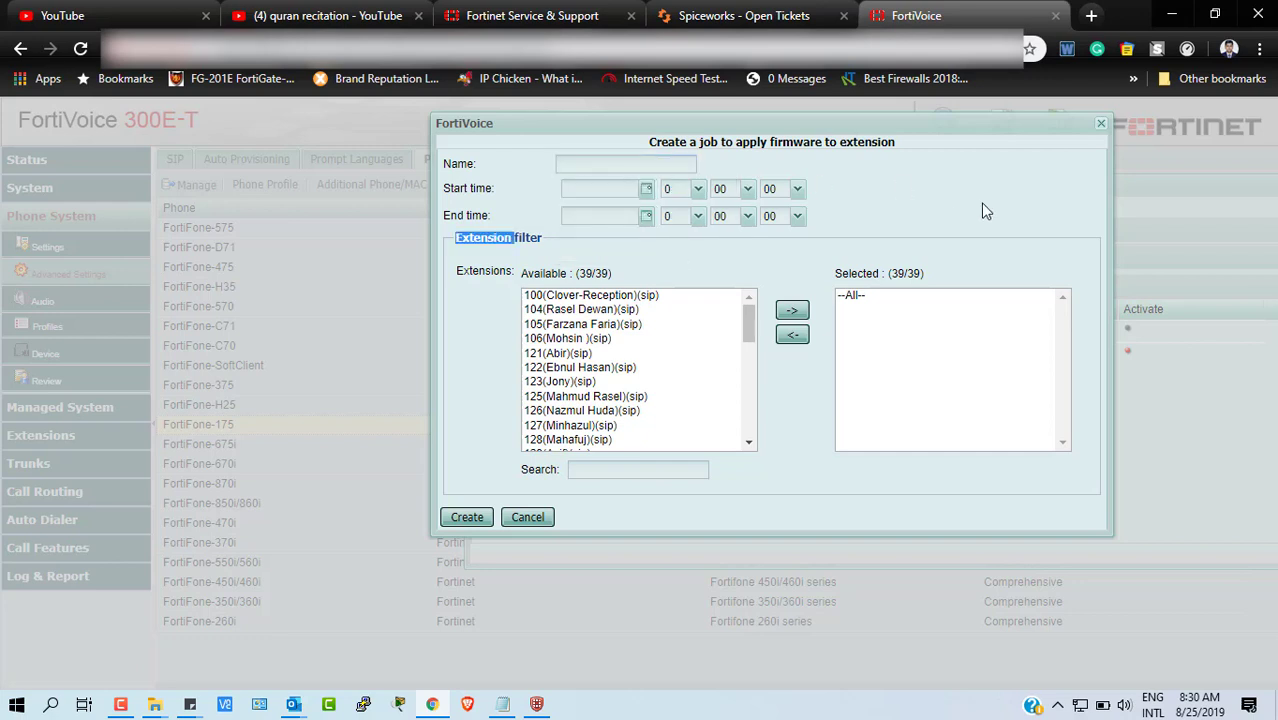
pyautogui.click(588, 163)
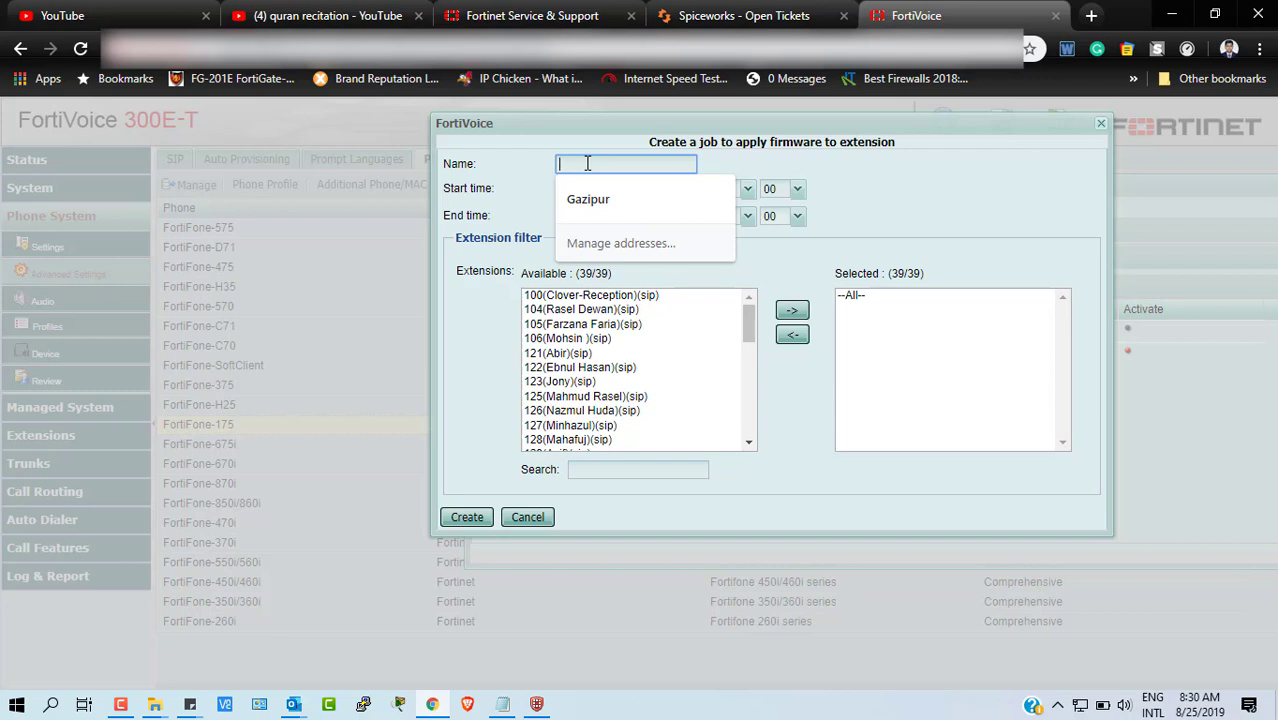
pyautogui.write('UP')
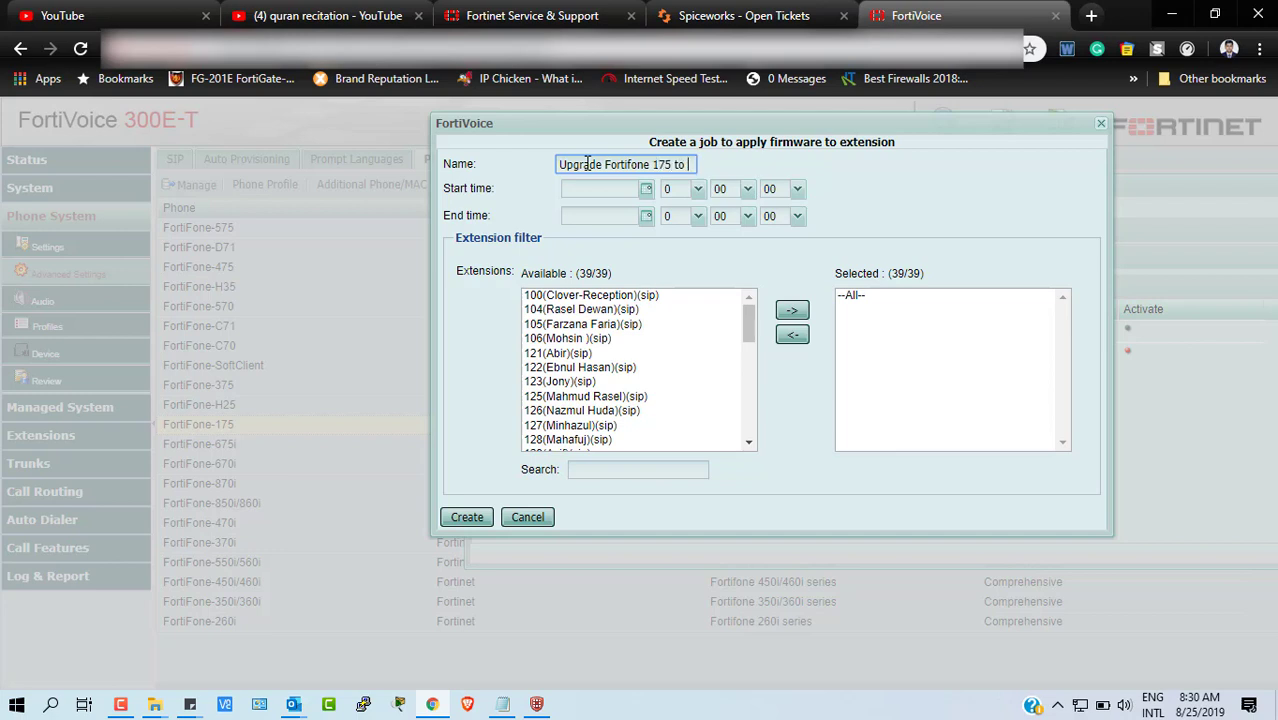
pyautogui.write('5672')
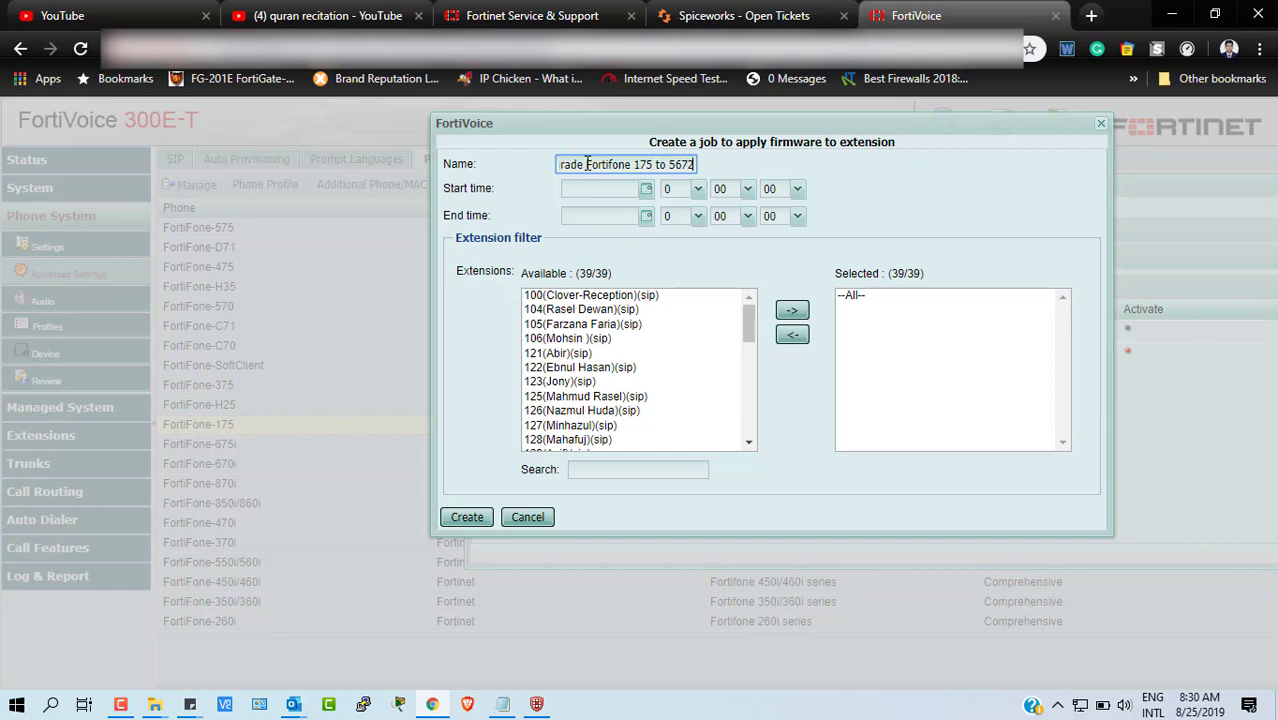
pyautogui.click(646, 189)
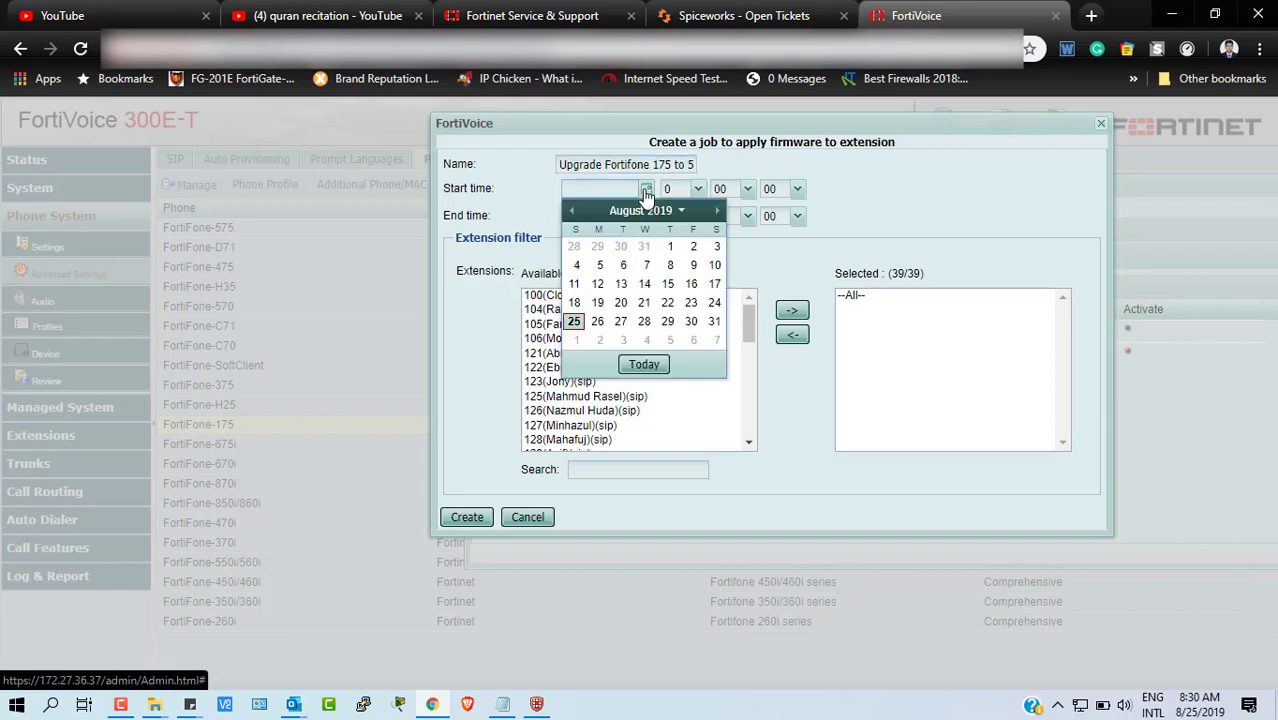
# - Set the job start time to 08/25/19 at 8:32
pyautogui.click(574, 321)
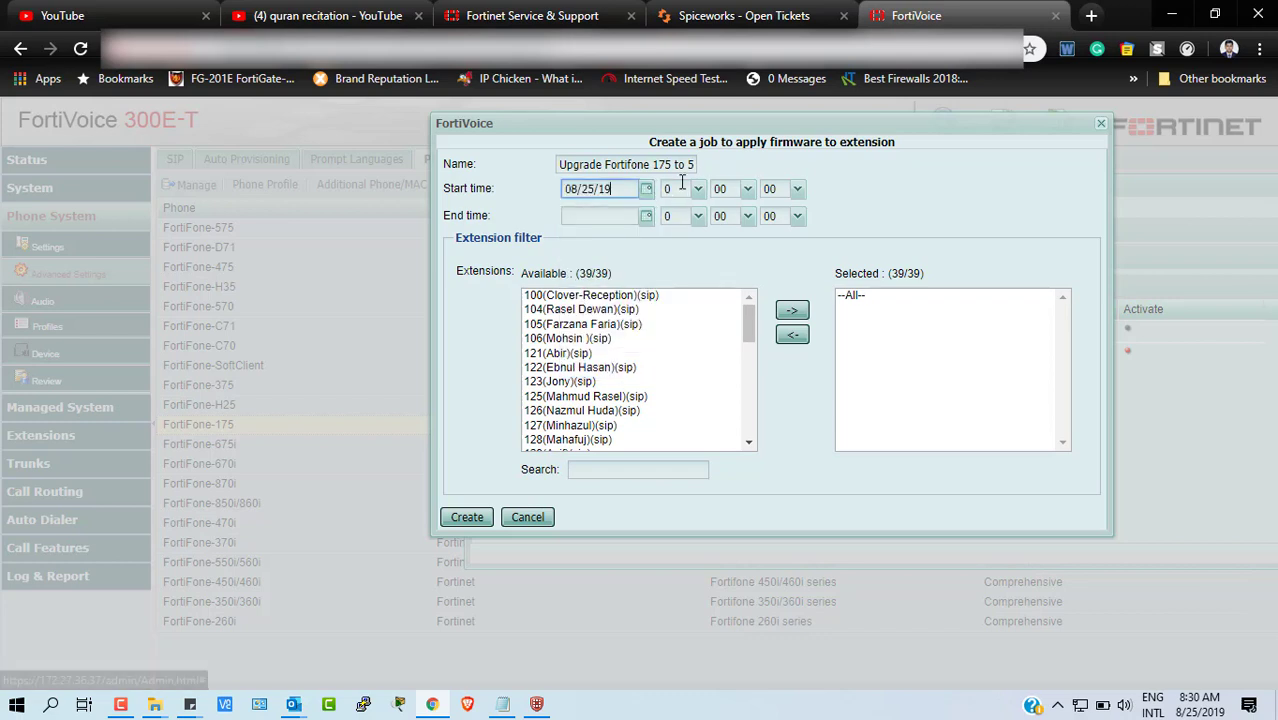
pyautogui.click(699, 199)
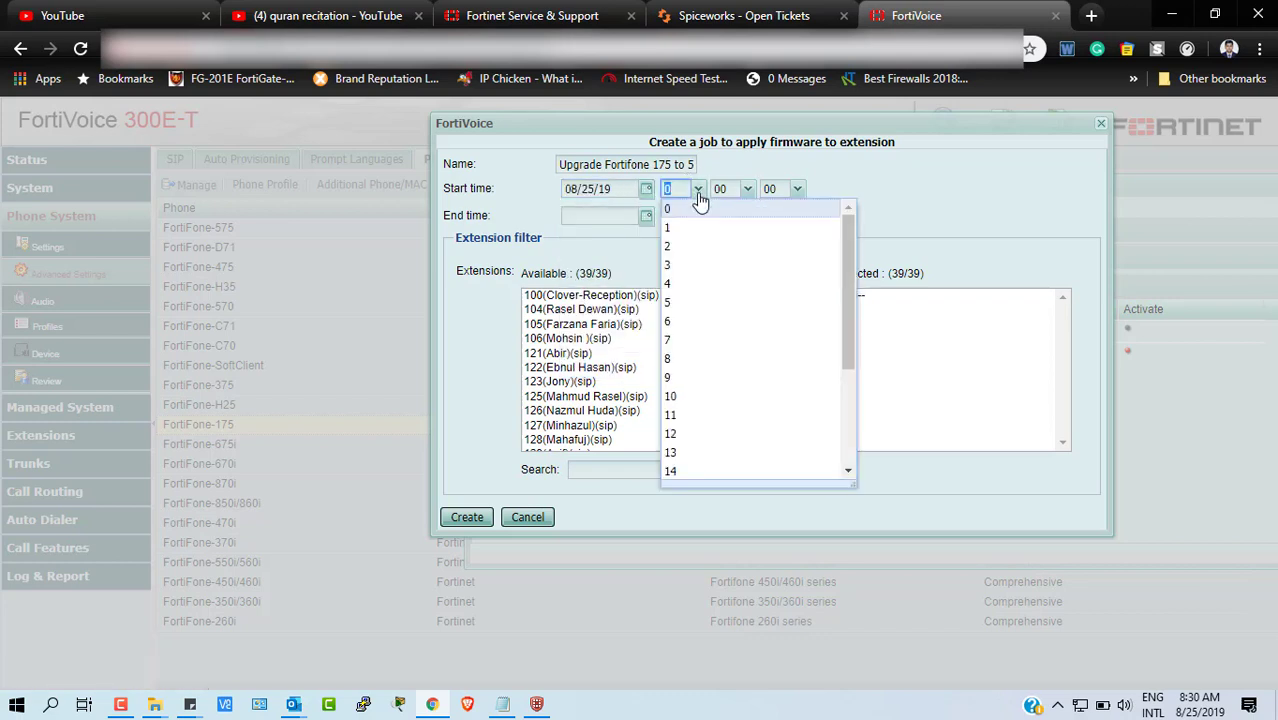
pyautogui.scroll(-1, 736, 414)
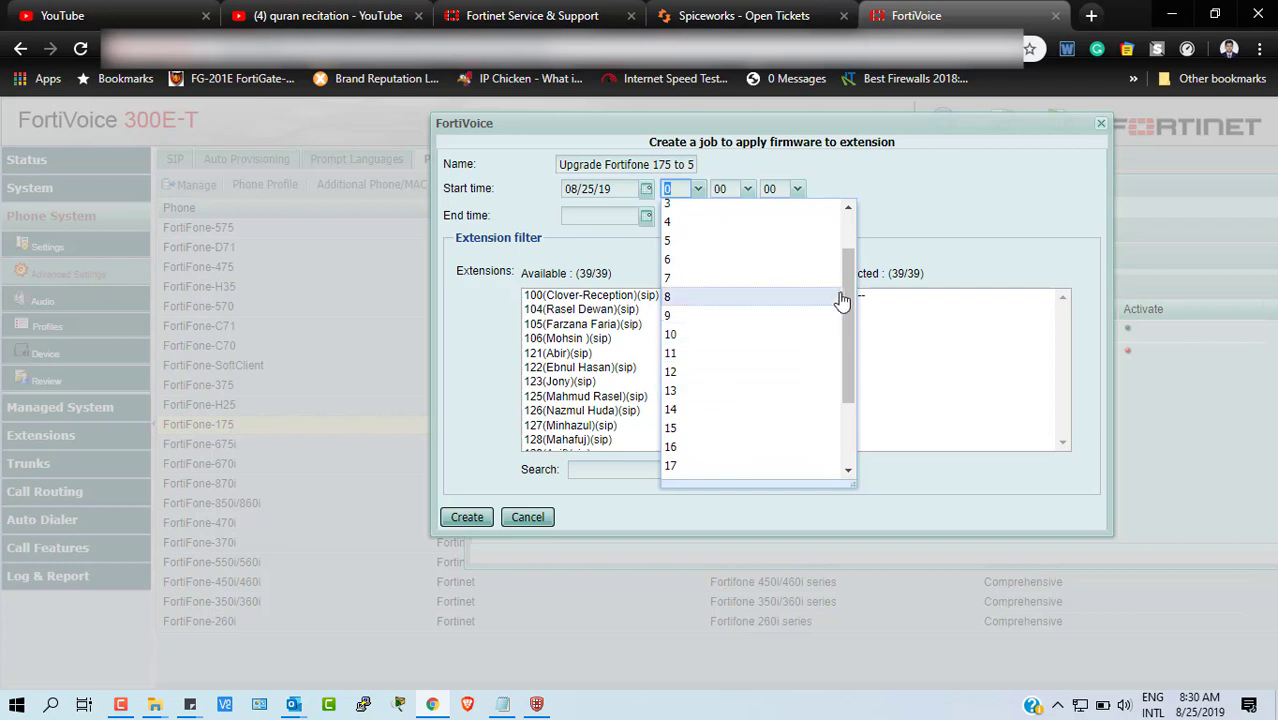
pyautogui.moveTo(848, 304); pyautogui.dragTo(847, 294)
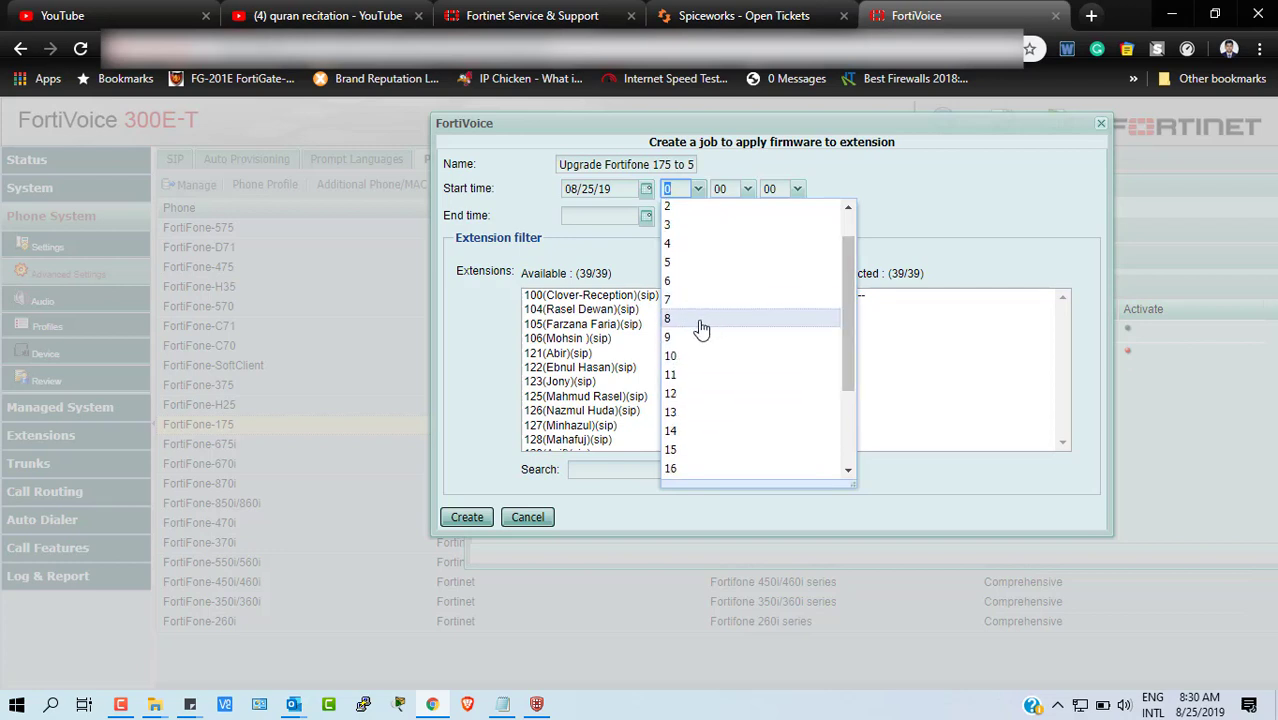
pyautogui.click(701, 322)
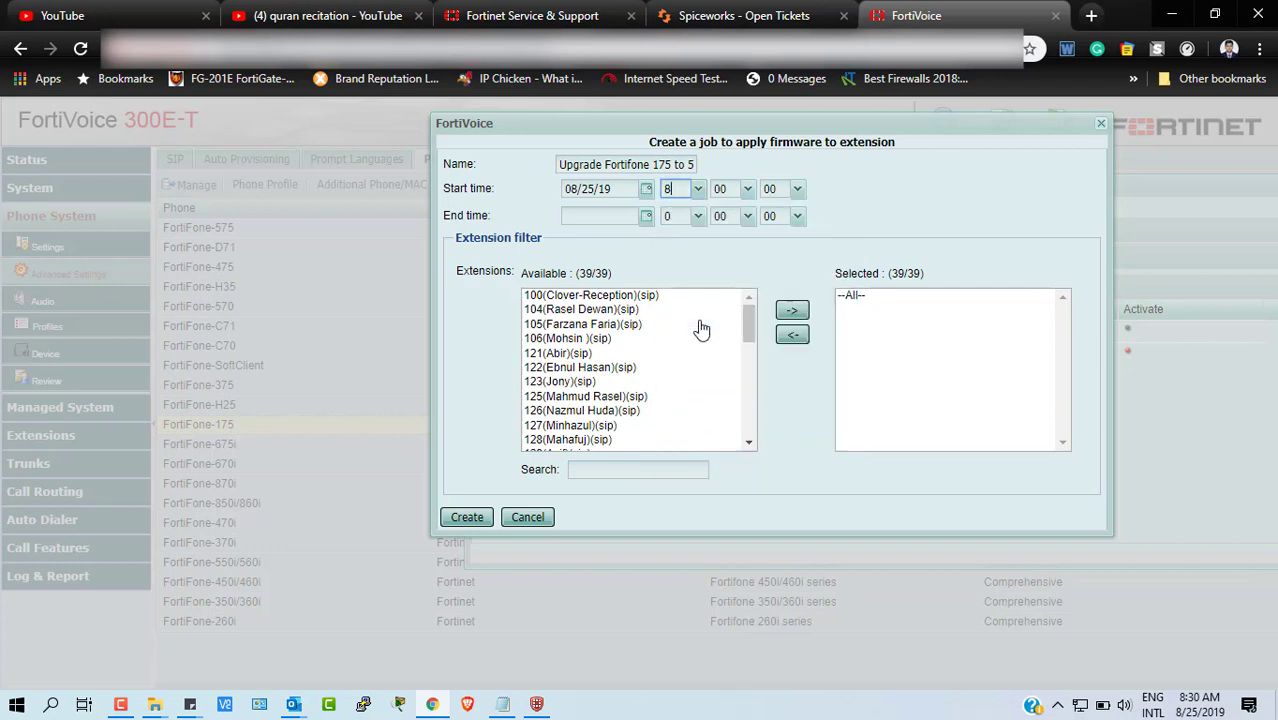
pyautogui.click(748, 189)
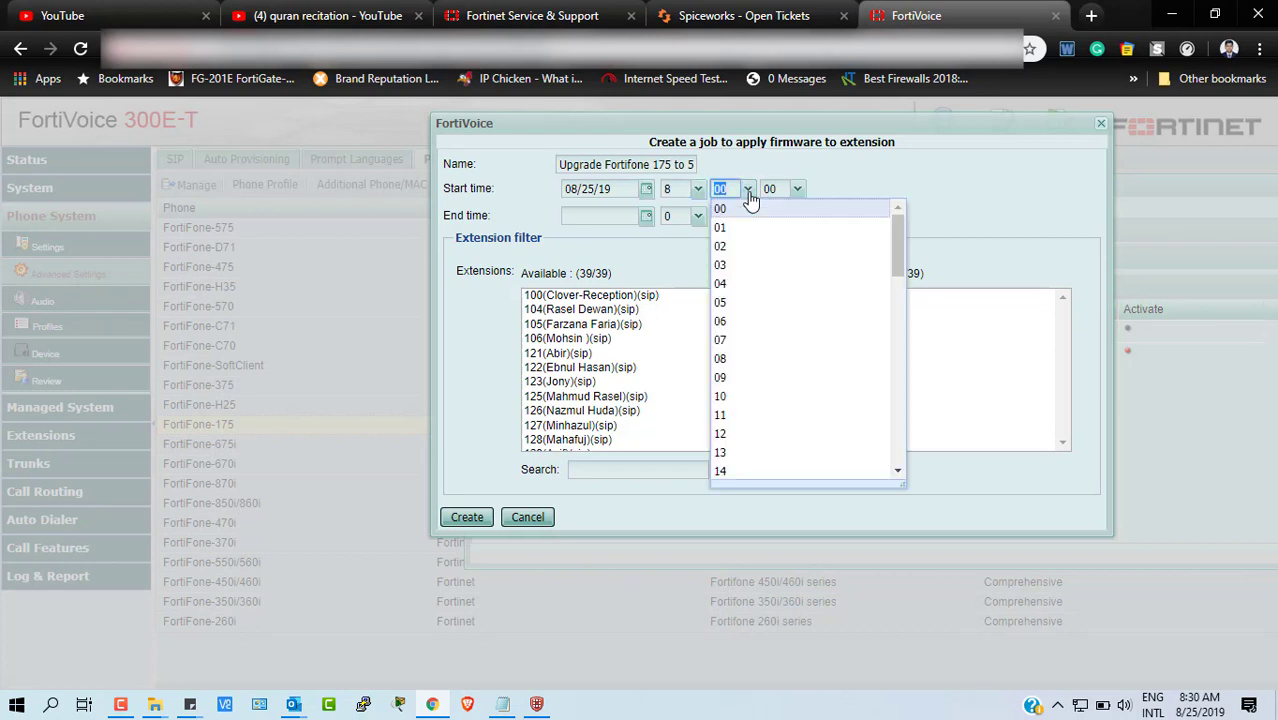
pyautogui.scroll(-4, 728, 437)
pyautogui.scroll(-5, 728, 437)
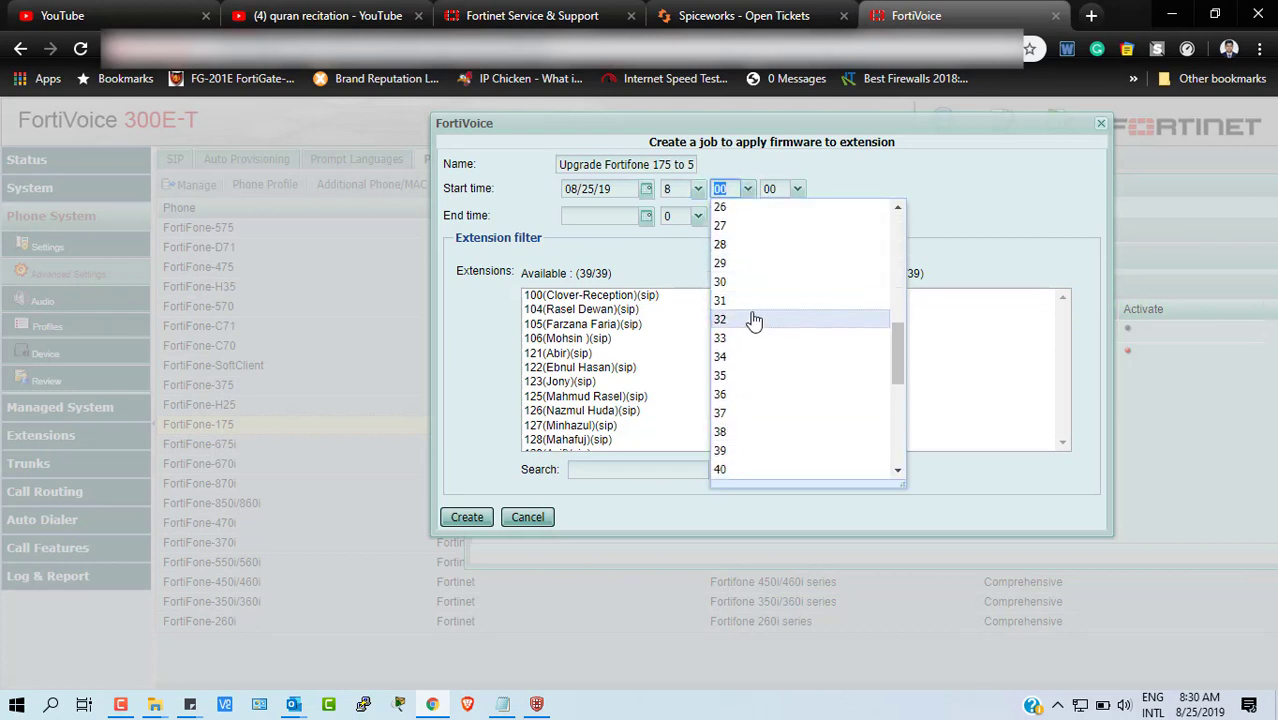
pyautogui.click(753, 319)
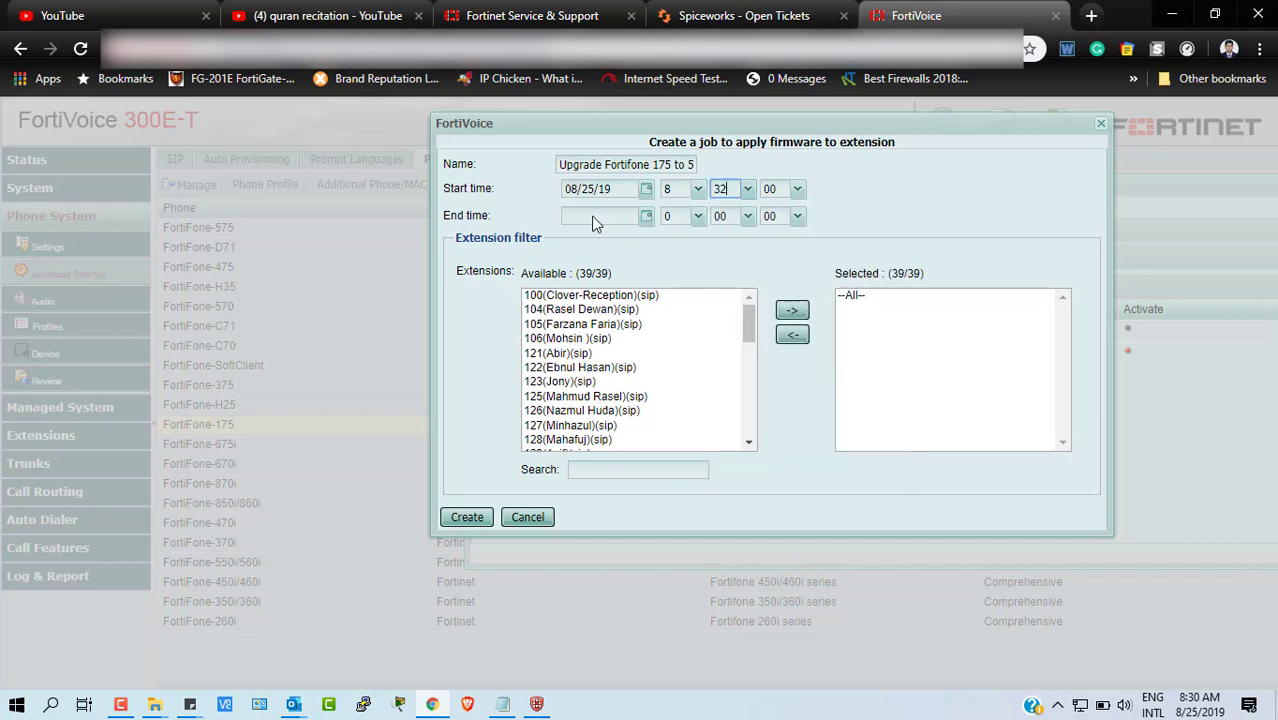
# - Set the job end time to 08/26/19 at 9:00
pyautogui.click(646, 217)
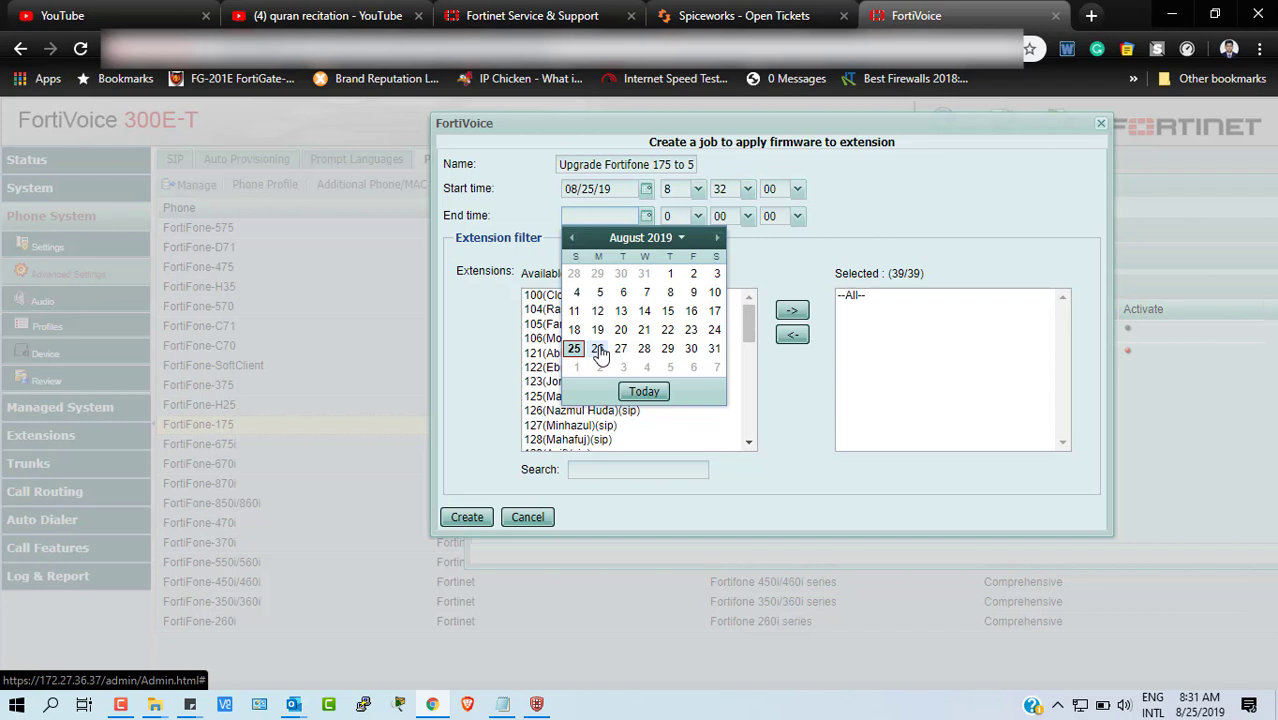
pyautogui.click(598, 350)
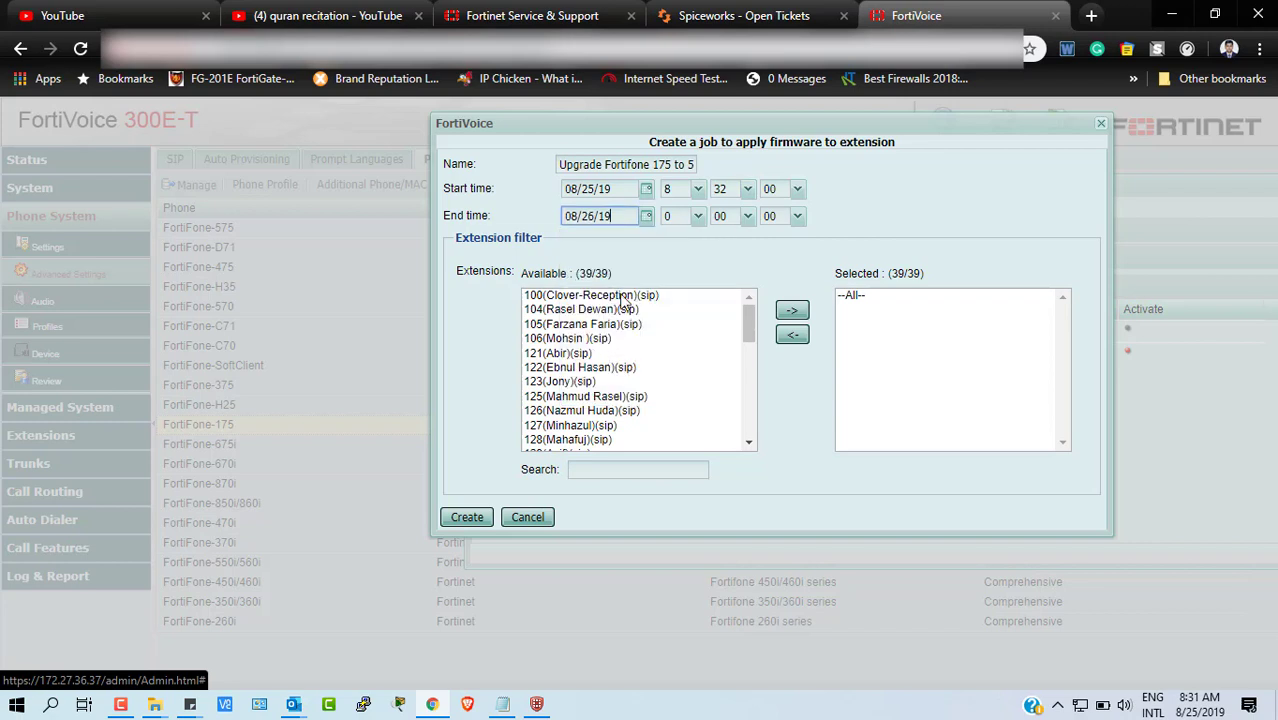
pyautogui.click(698, 221)
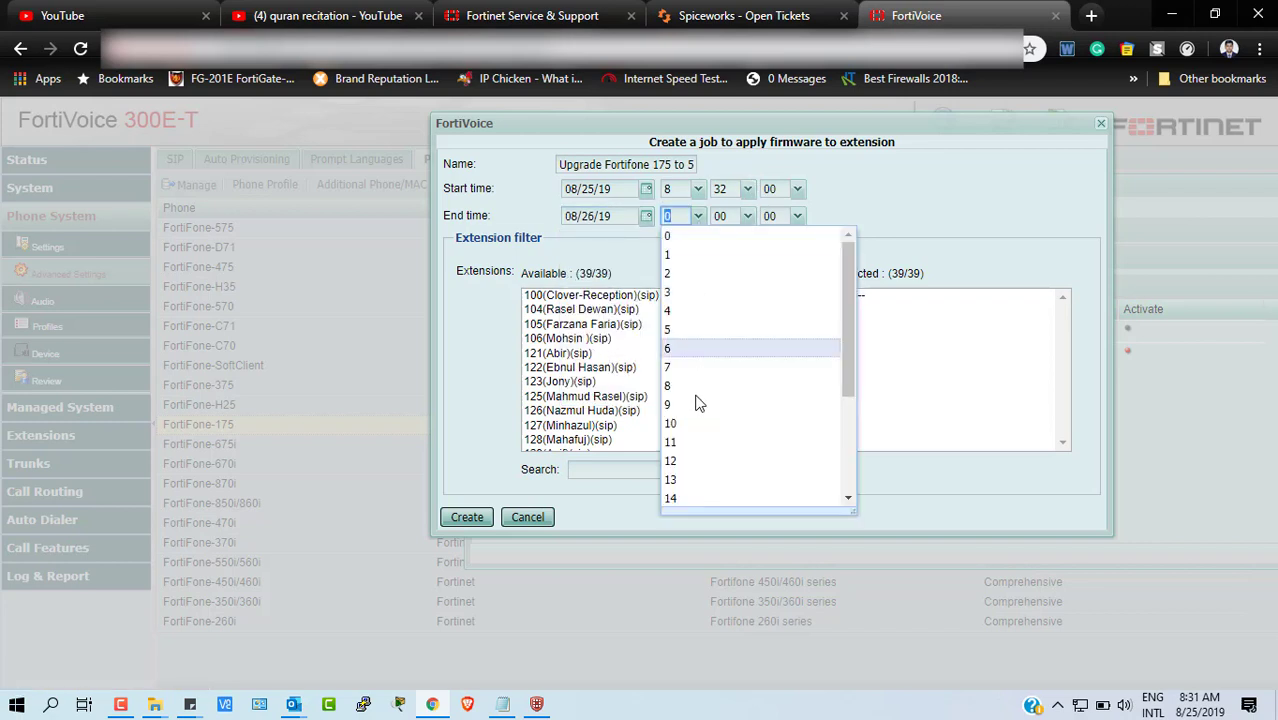
pyautogui.scroll(-2, 698, 403)
pyautogui.scroll(-2, 696, 400)
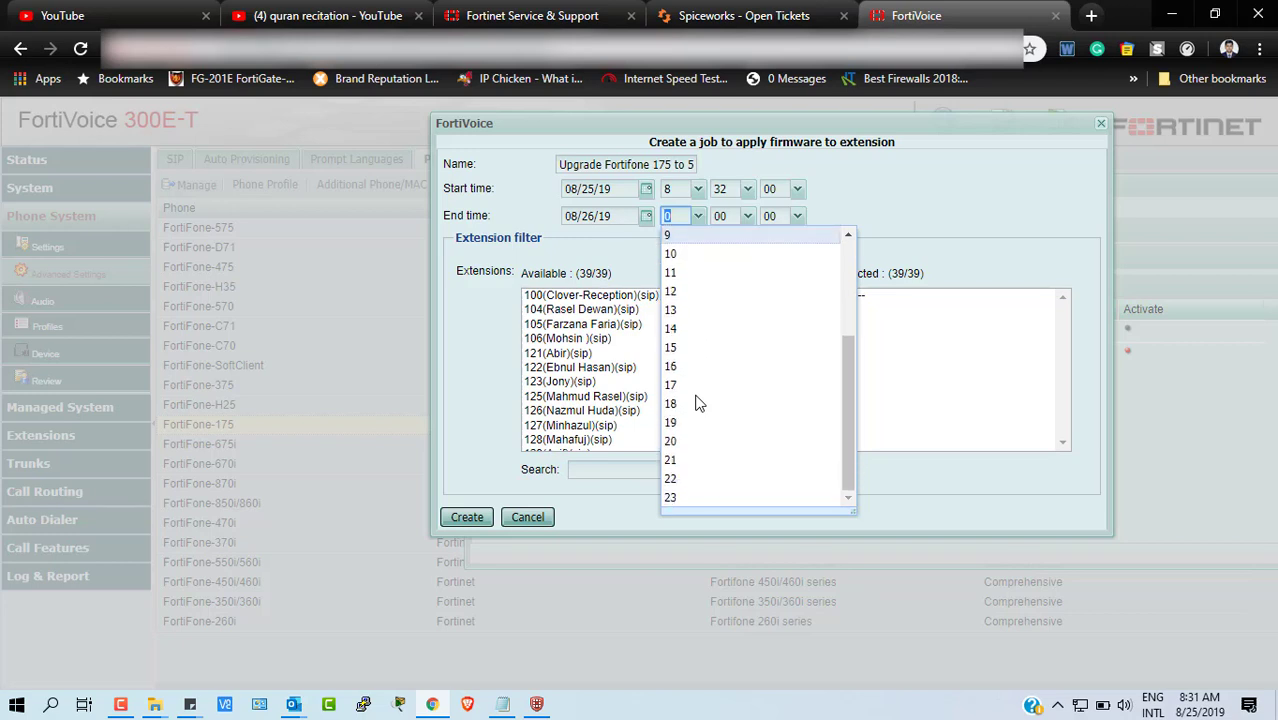
pyautogui.scroll(3, 694, 395)
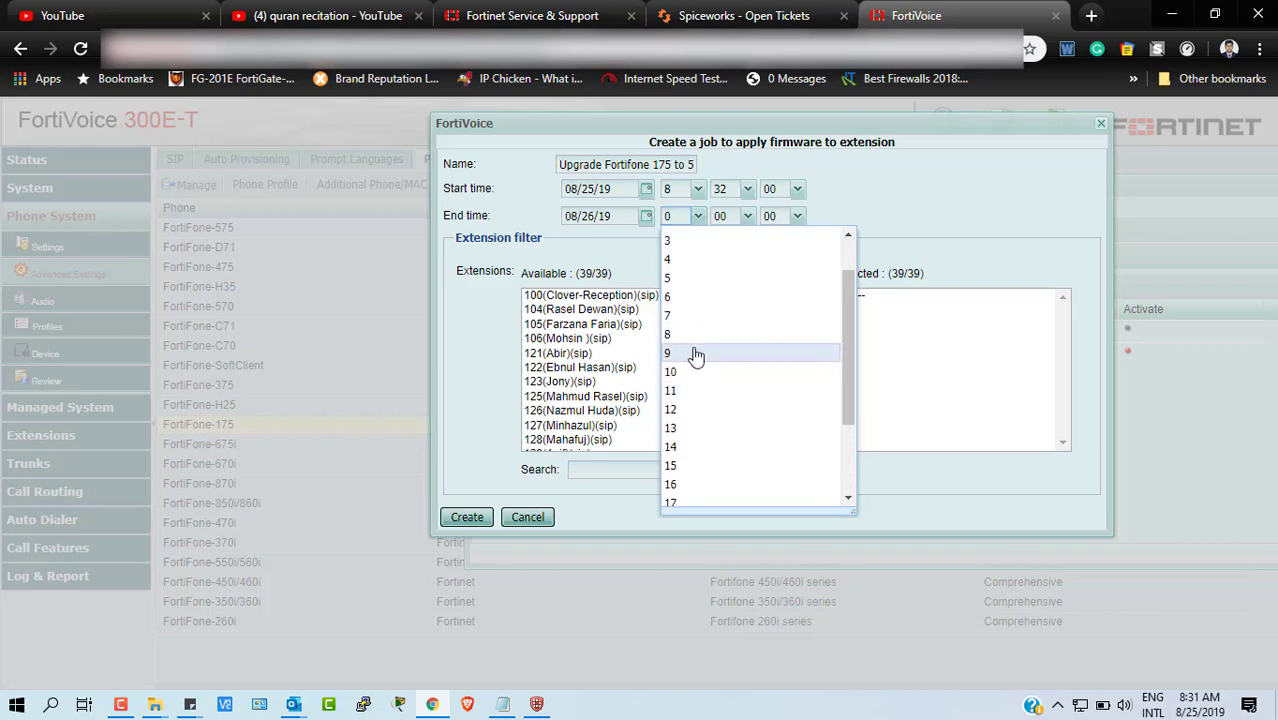
pyautogui.click(694, 356)
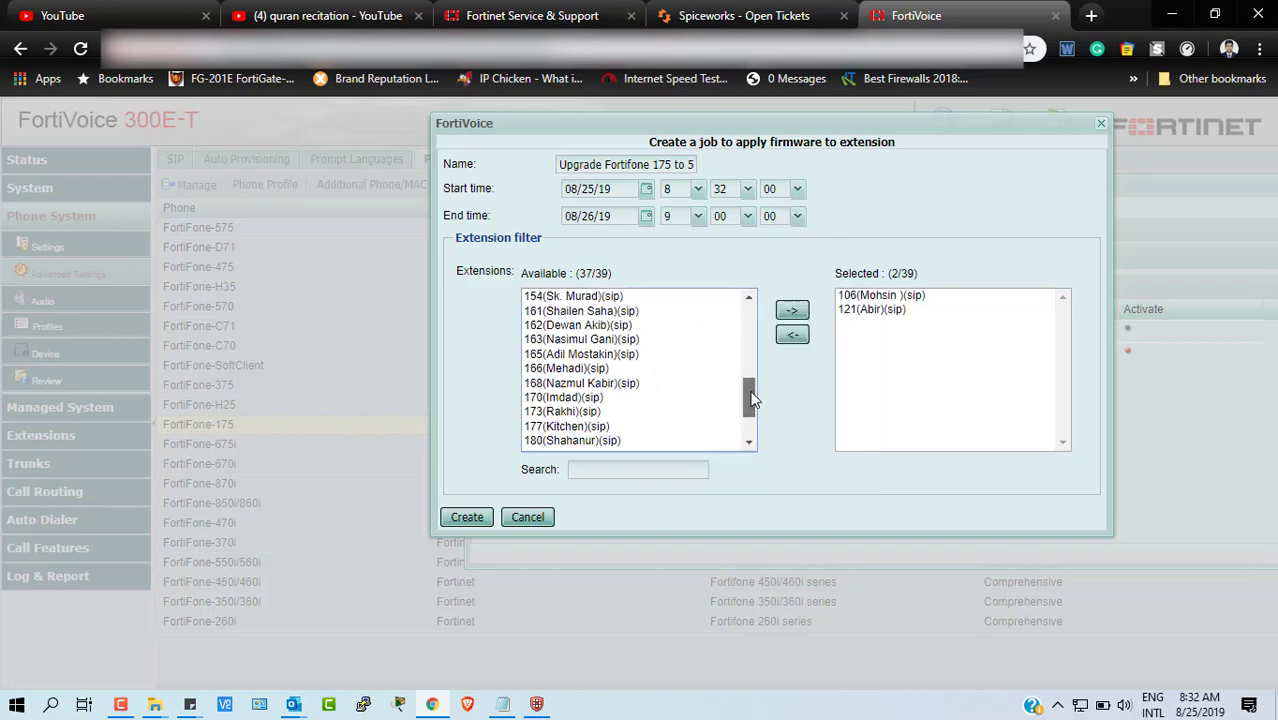
pyautogui.moveTo(752, 400); pyautogui.dragTo(749, 306)
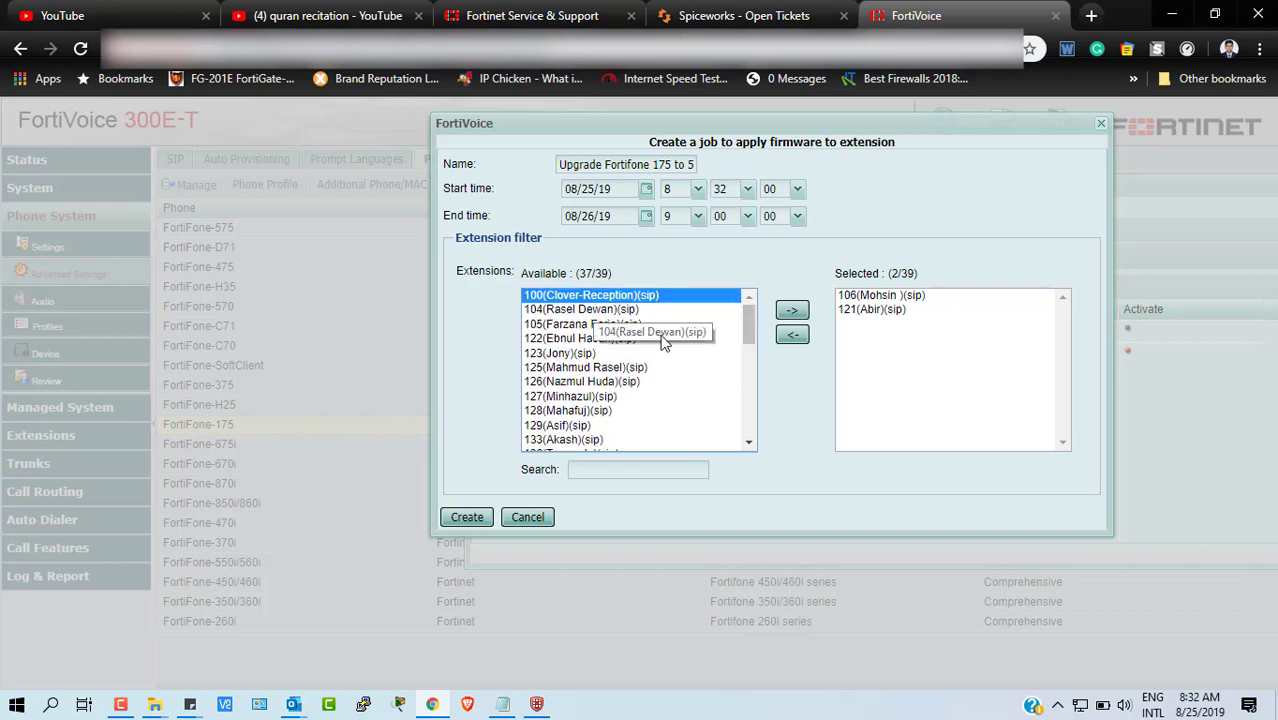
# - Move extensions out of Selected until the targets read --All-- for all 39 extensions
pyautogui.click(792, 312)
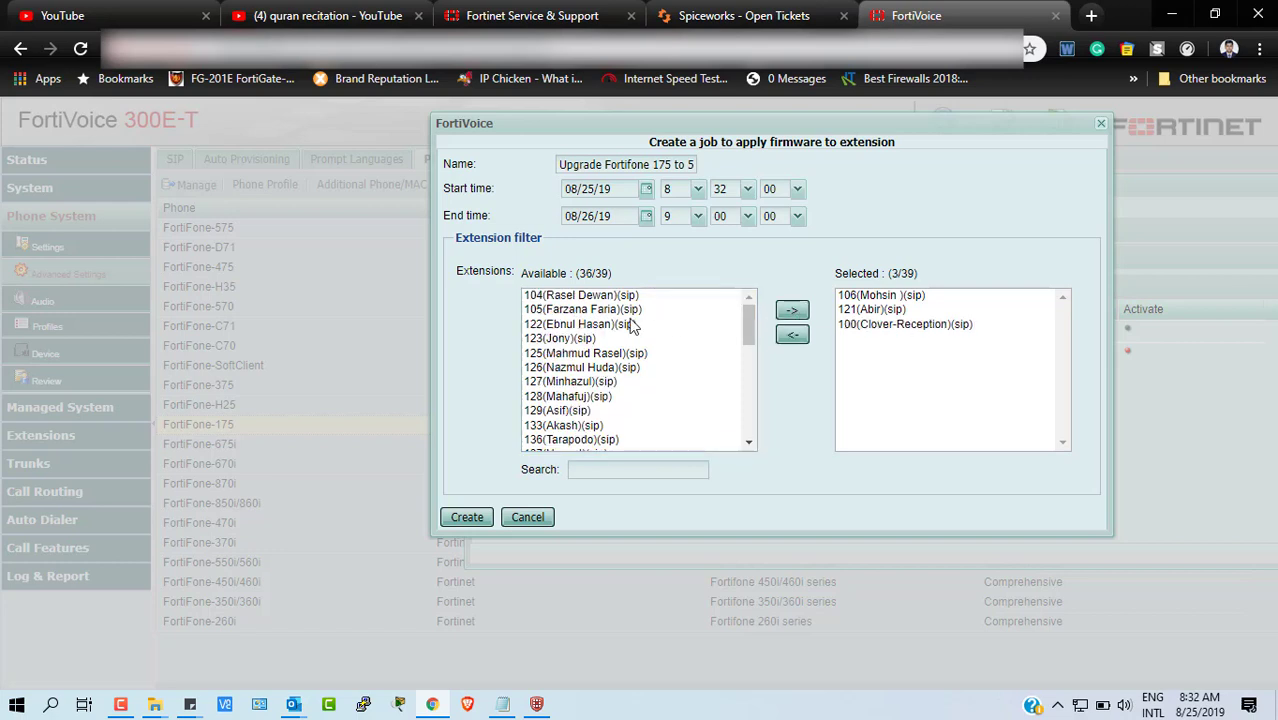
pyautogui.click(600, 302)
pyautogui.click(792, 311)
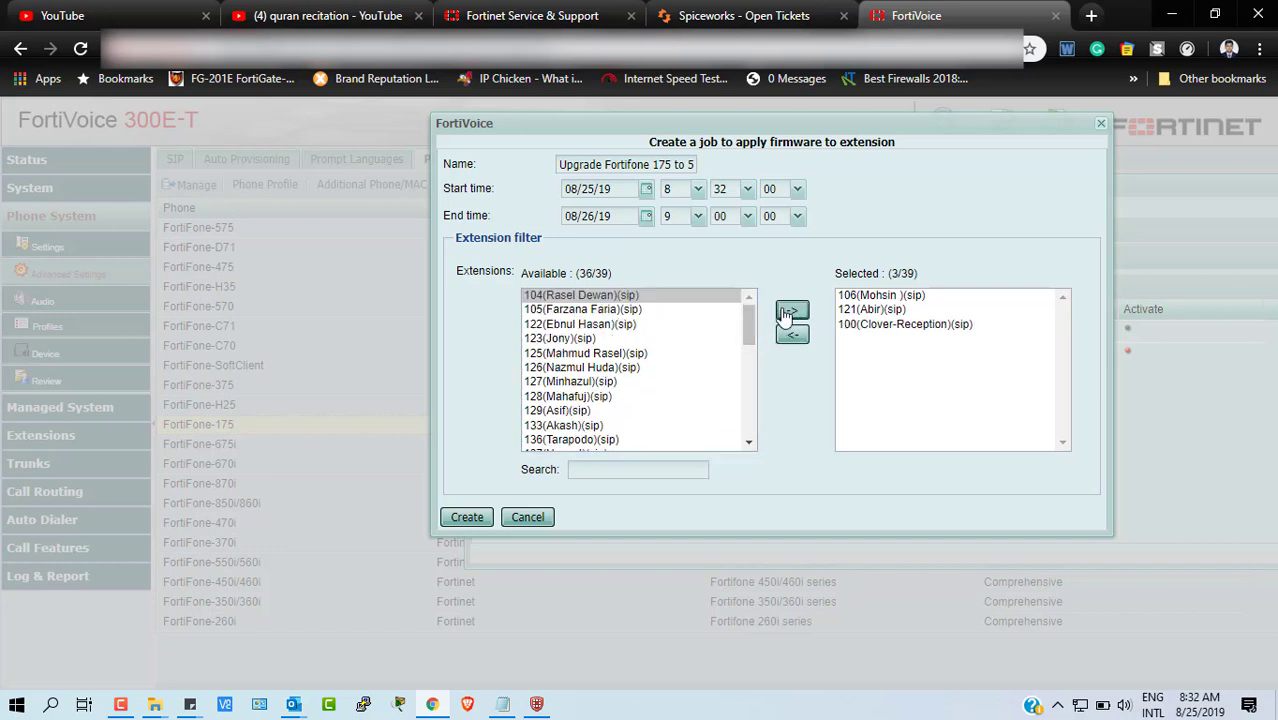
pyautogui.click(603, 298)
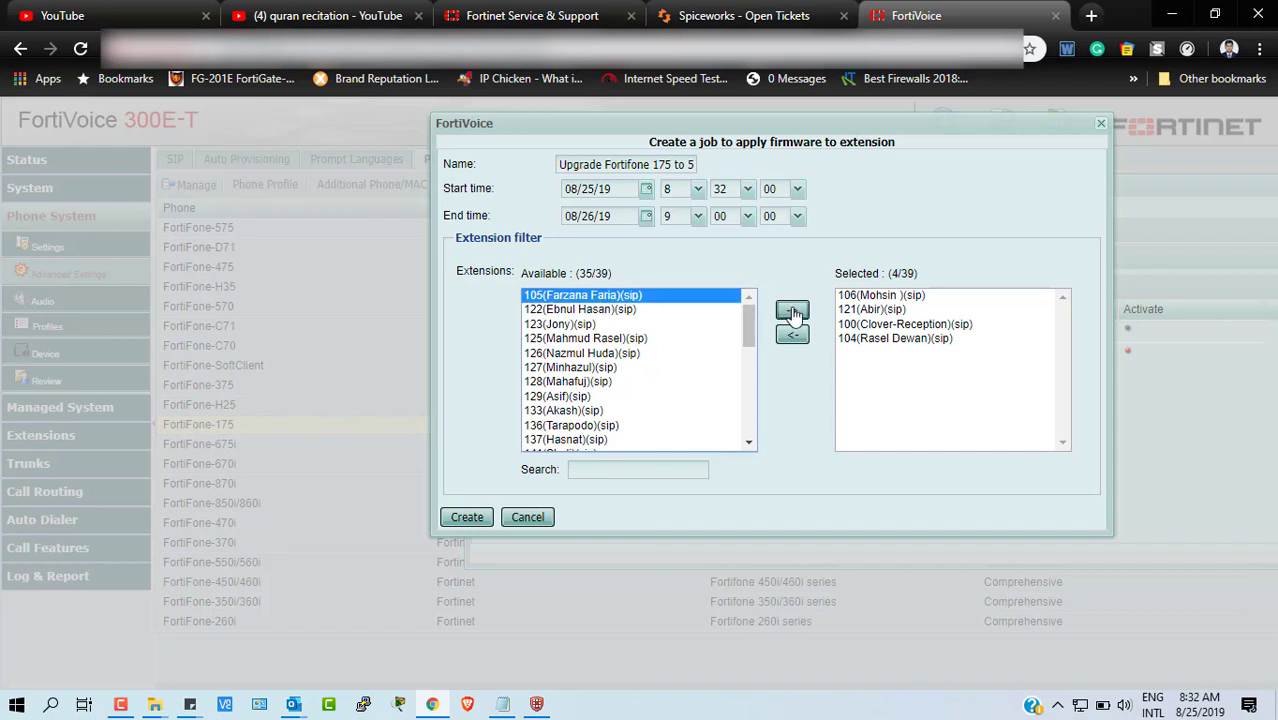
pyautogui.click(895, 298)
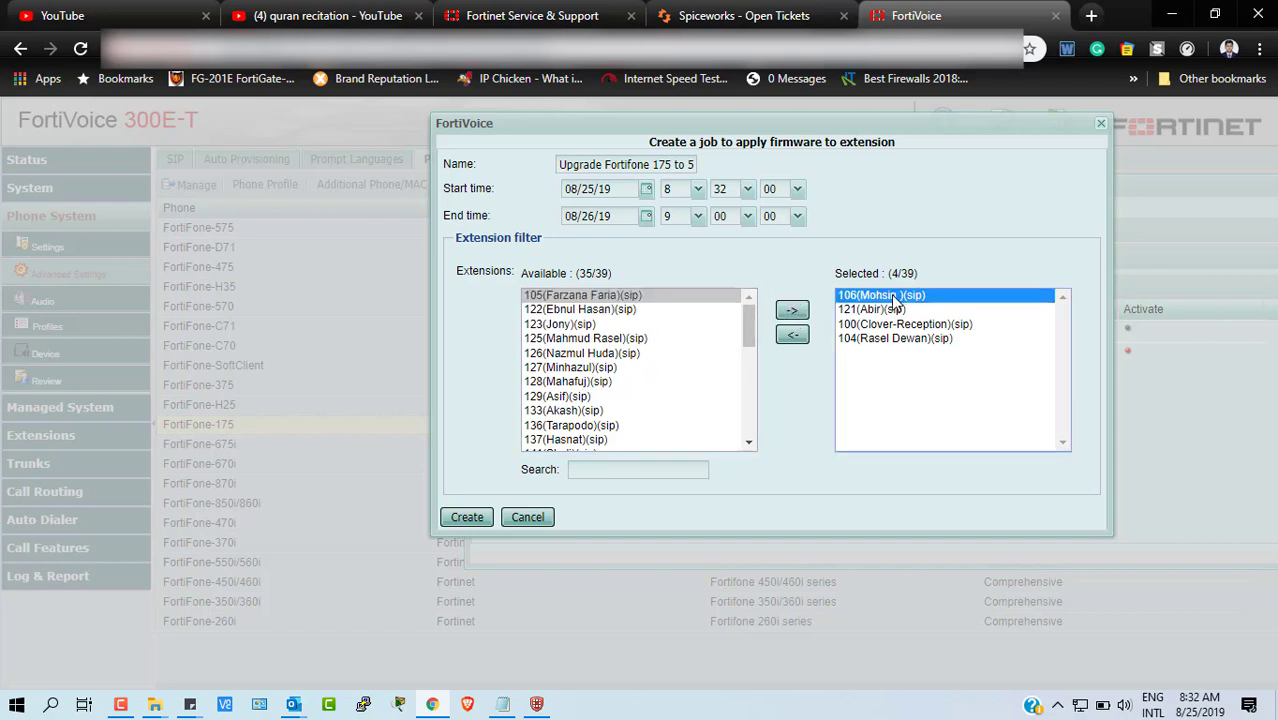
pyautogui.click(791, 336)
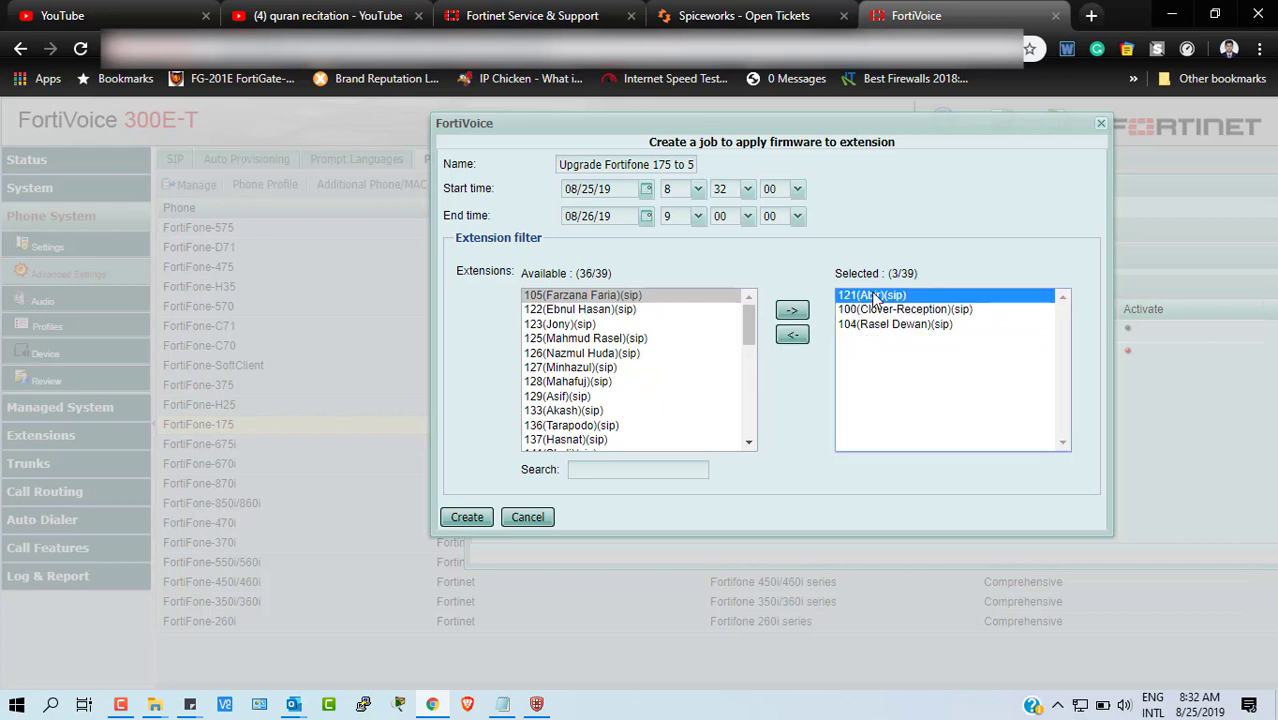
pyautogui.click(791, 337)
pyautogui.click(791, 337)
pyautogui.click(900, 295)
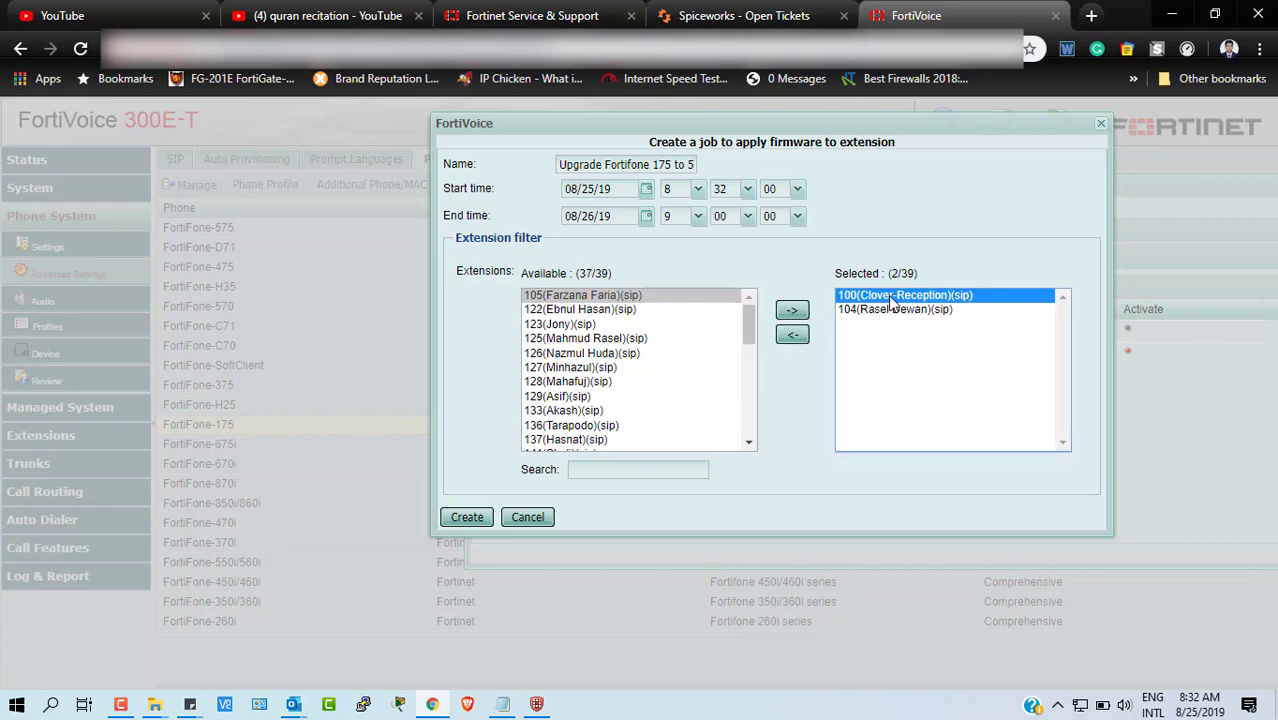
pyautogui.keyDown('shift'); pyautogui.click(895, 309); pyautogui.keyUp('shift')
pyautogui.click(785, 340)
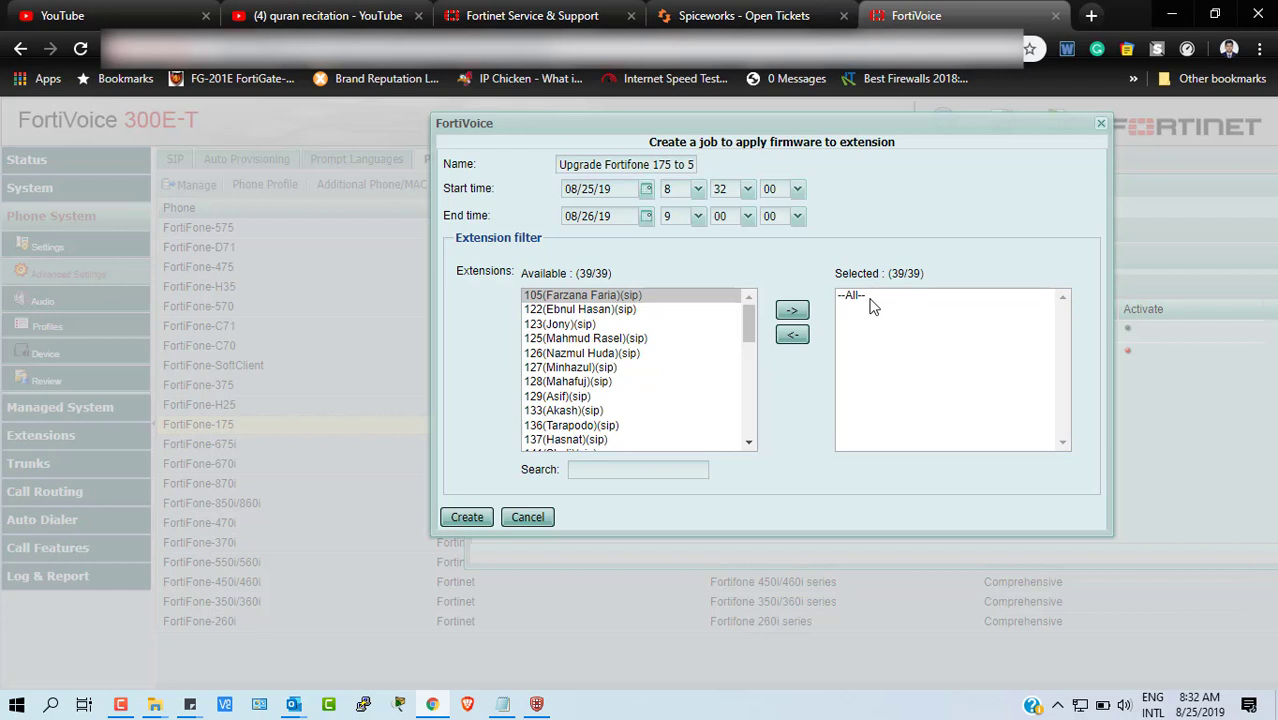
pyautogui.click(868, 297)
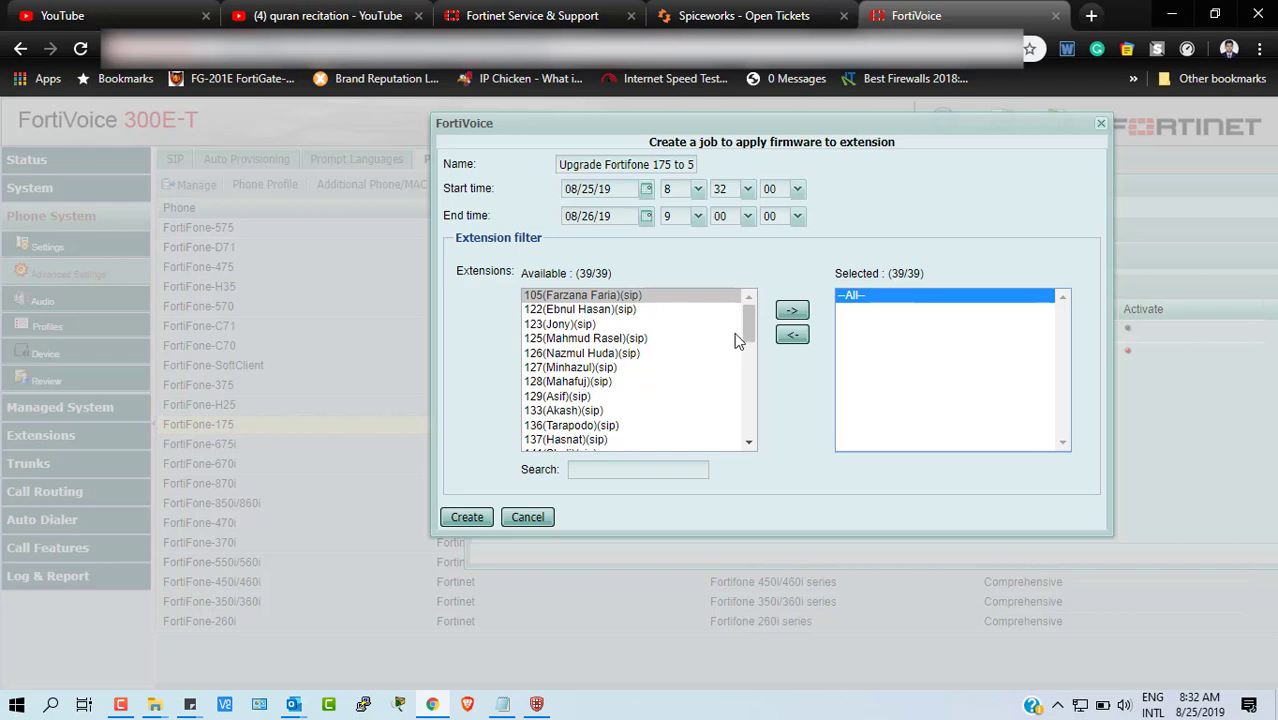
# - Submit the job, which fails with 'Please correct date setting before proceeding.'
pyautogui.moveTo(754, 320); pyautogui.dragTo(743, 435)
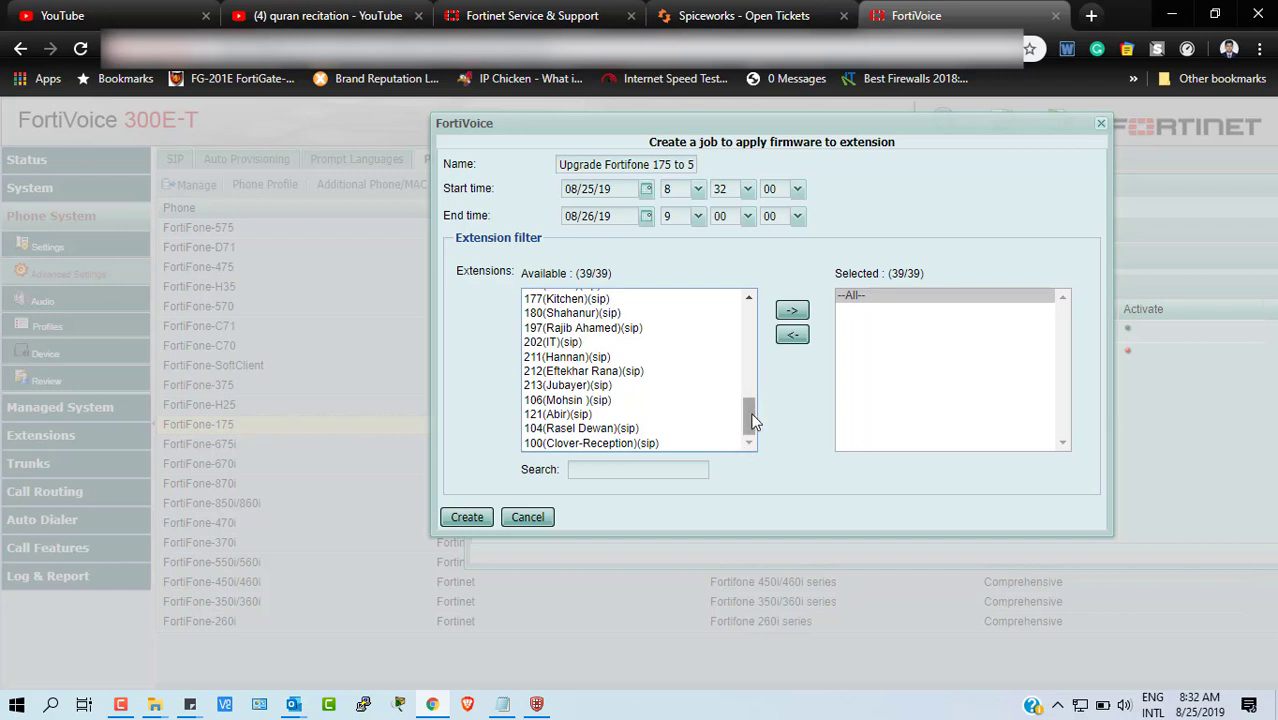
pyautogui.moveTo(752, 421); pyautogui.dragTo(729, 455)
pyautogui.click(463, 522)
pyautogui.click(465, 518)
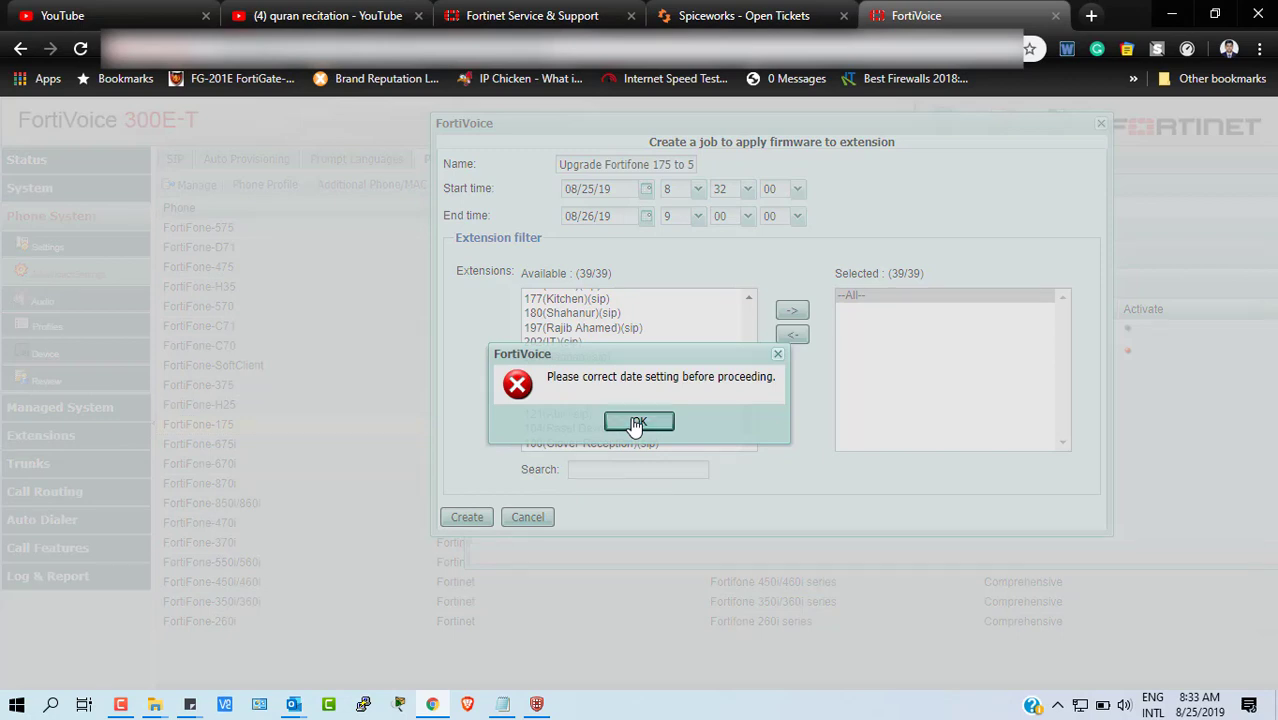
# - Dismiss the date error, change the start minute to 35, and create the job
pyautogui.click(636, 422)
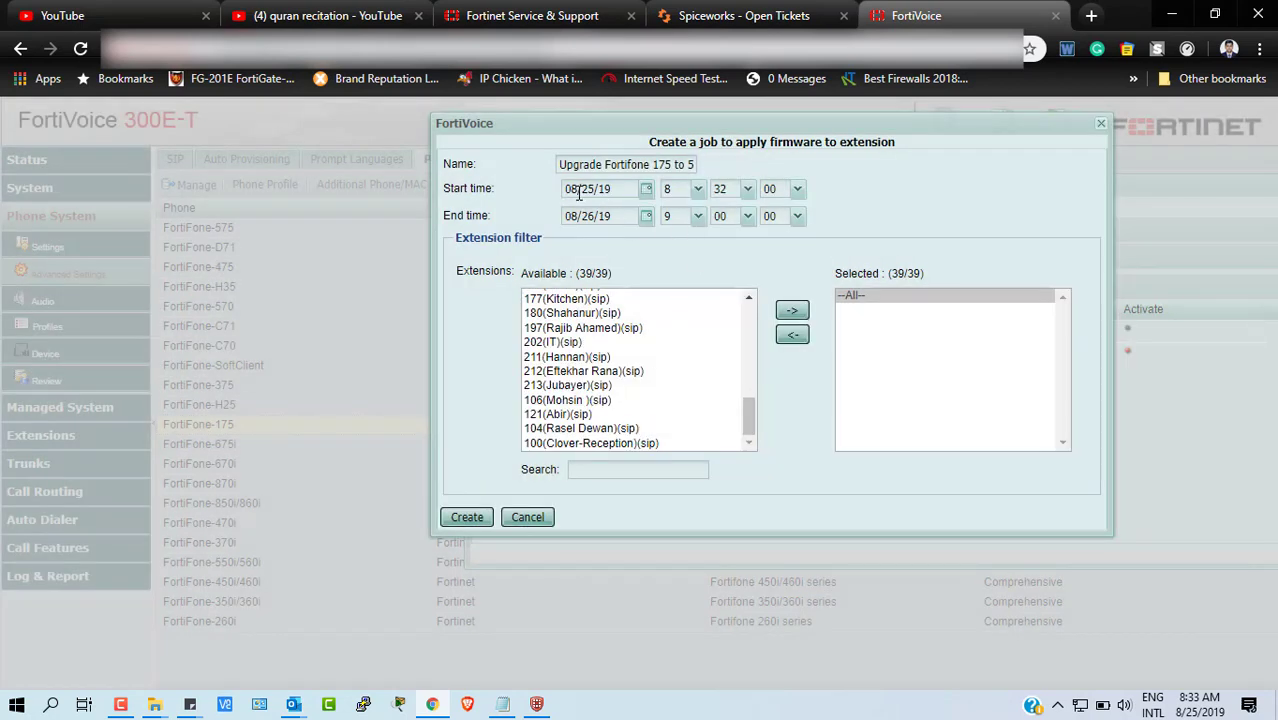
pyautogui.click(746, 190)
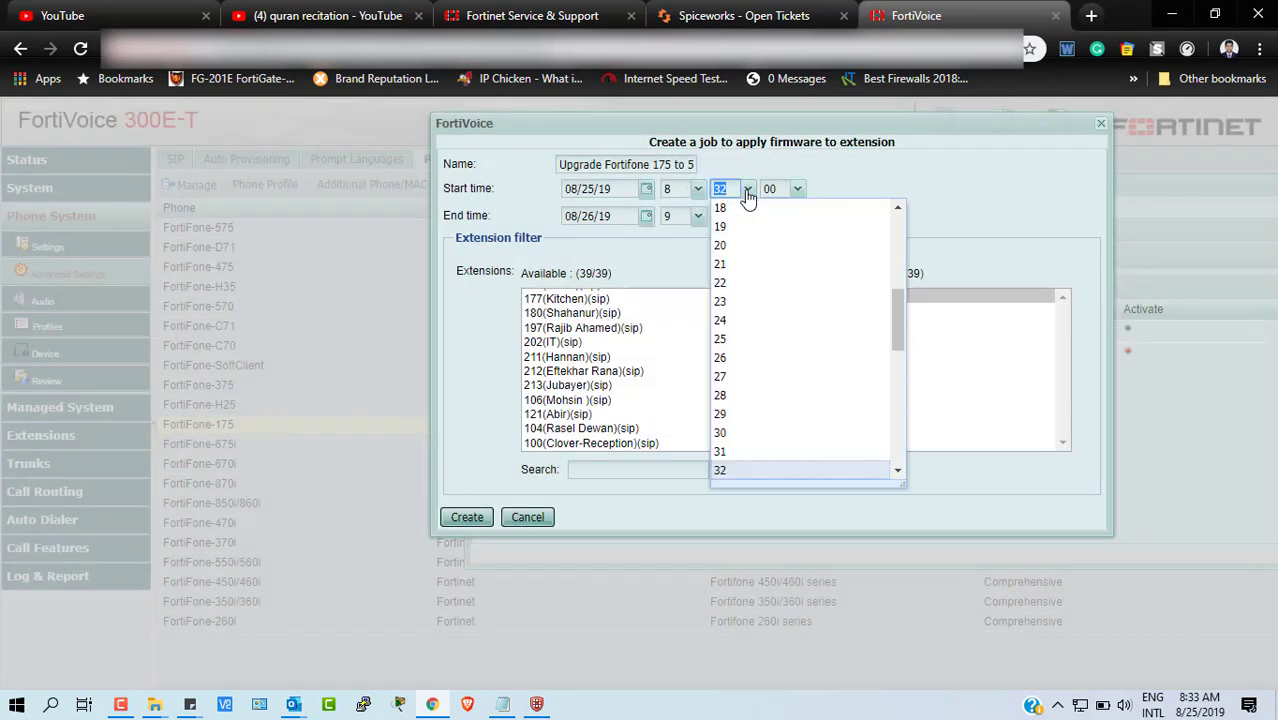
pyautogui.scroll(-2, 740, 400)
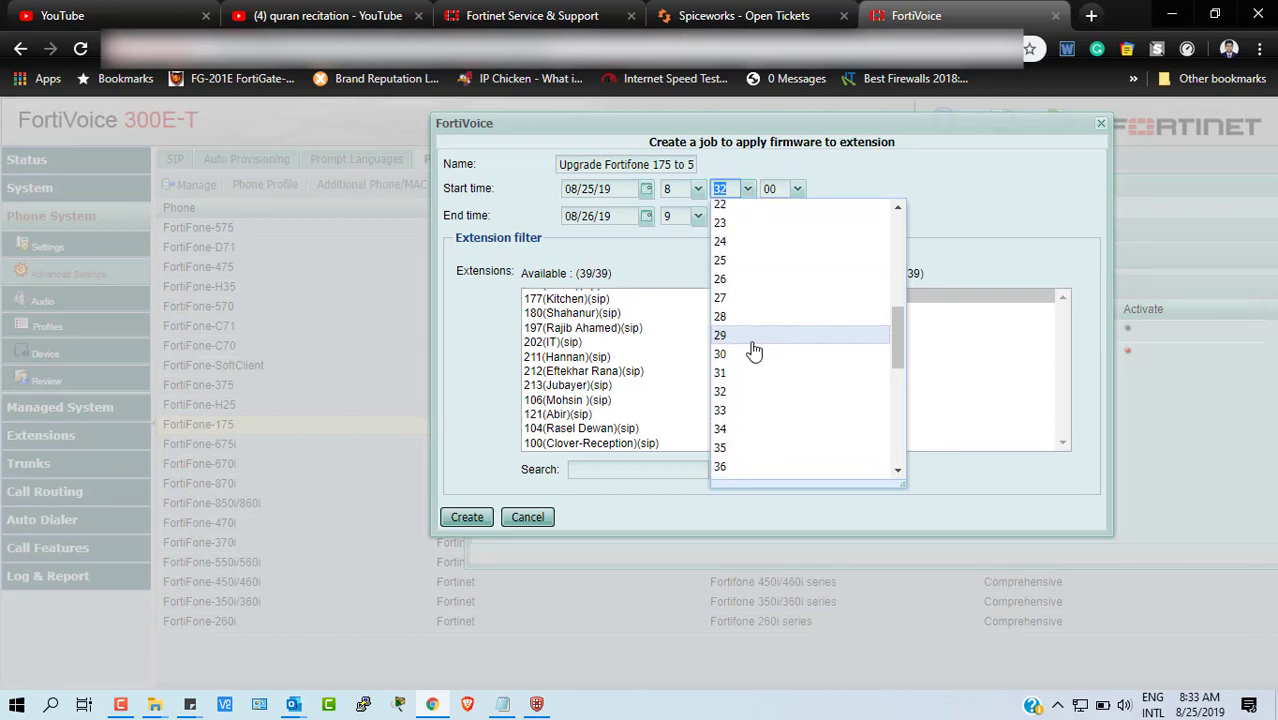
pyautogui.click(733, 429)
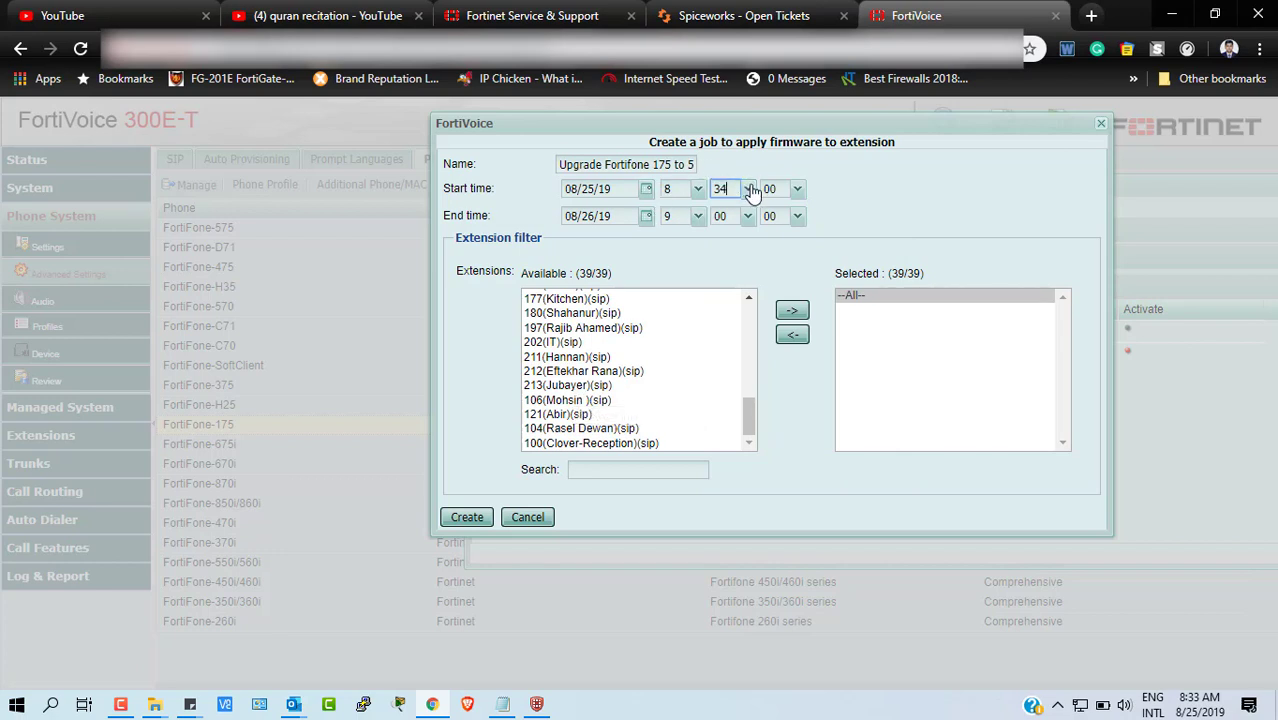
pyautogui.click(748, 189)
pyautogui.scroll(-1, 735, 466)
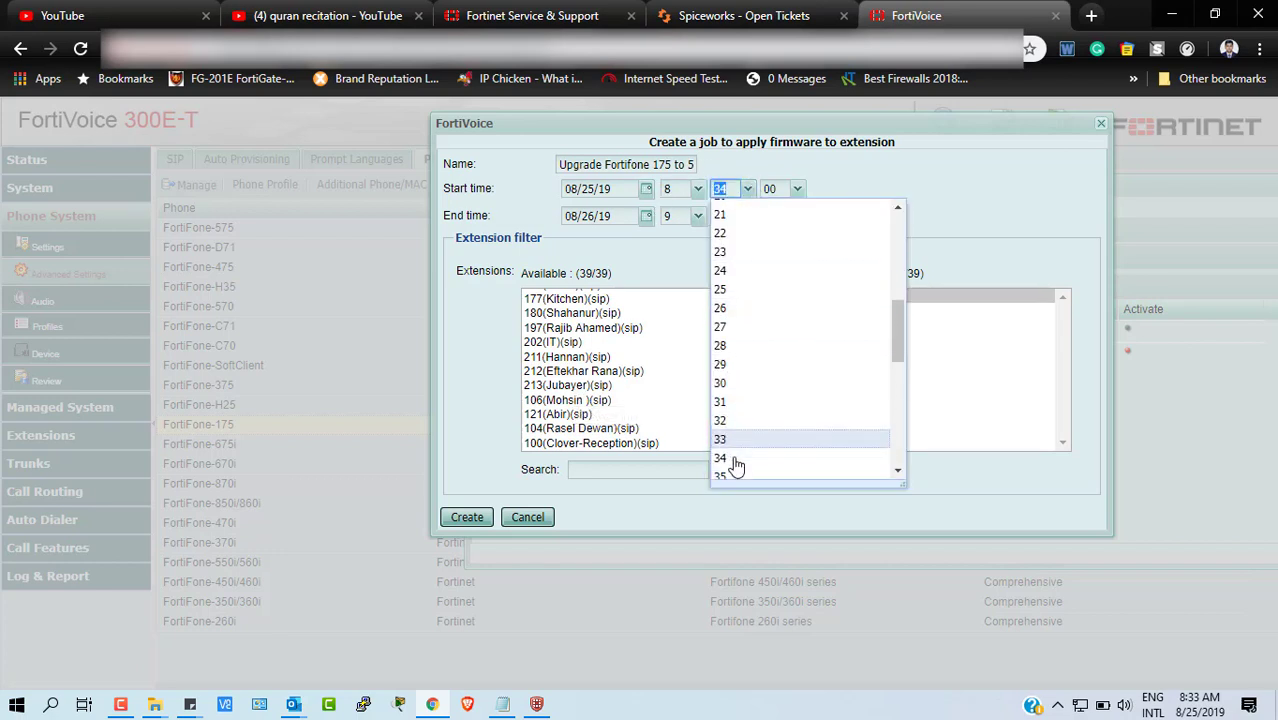
pyautogui.scroll(-1, 740, 440)
pyautogui.click(734, 452)
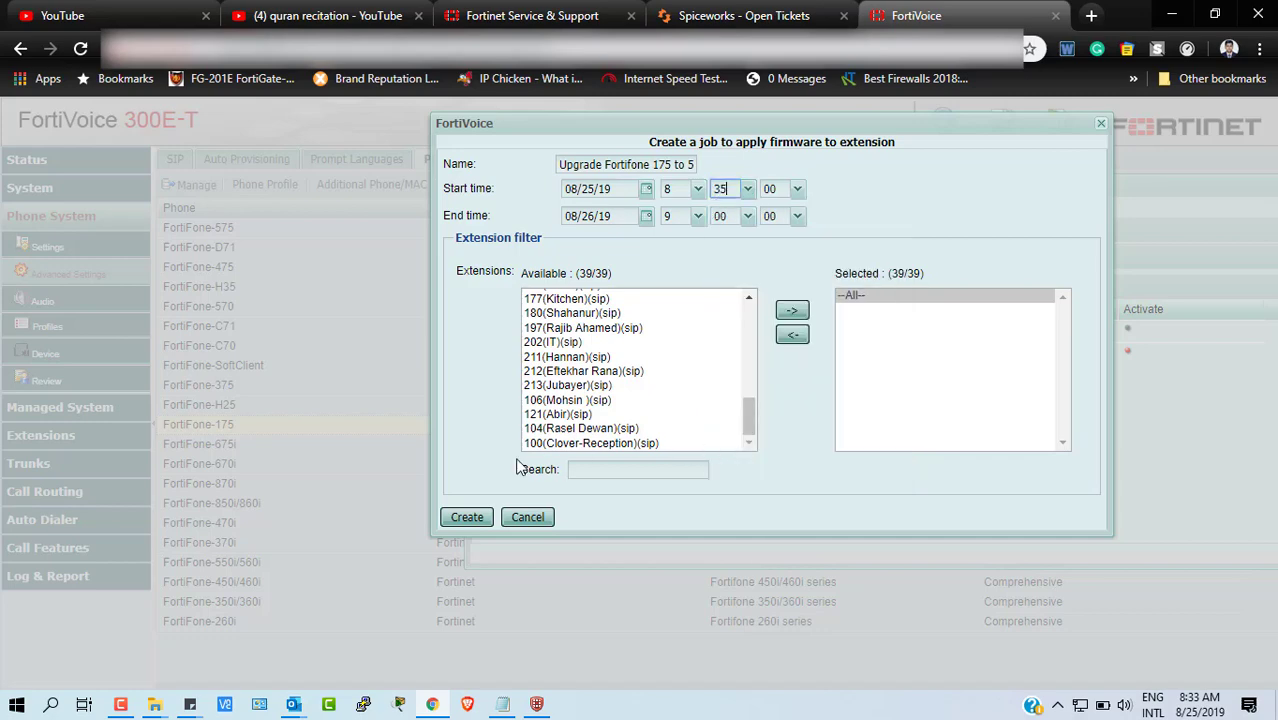
pyautogui.click(463, 517)
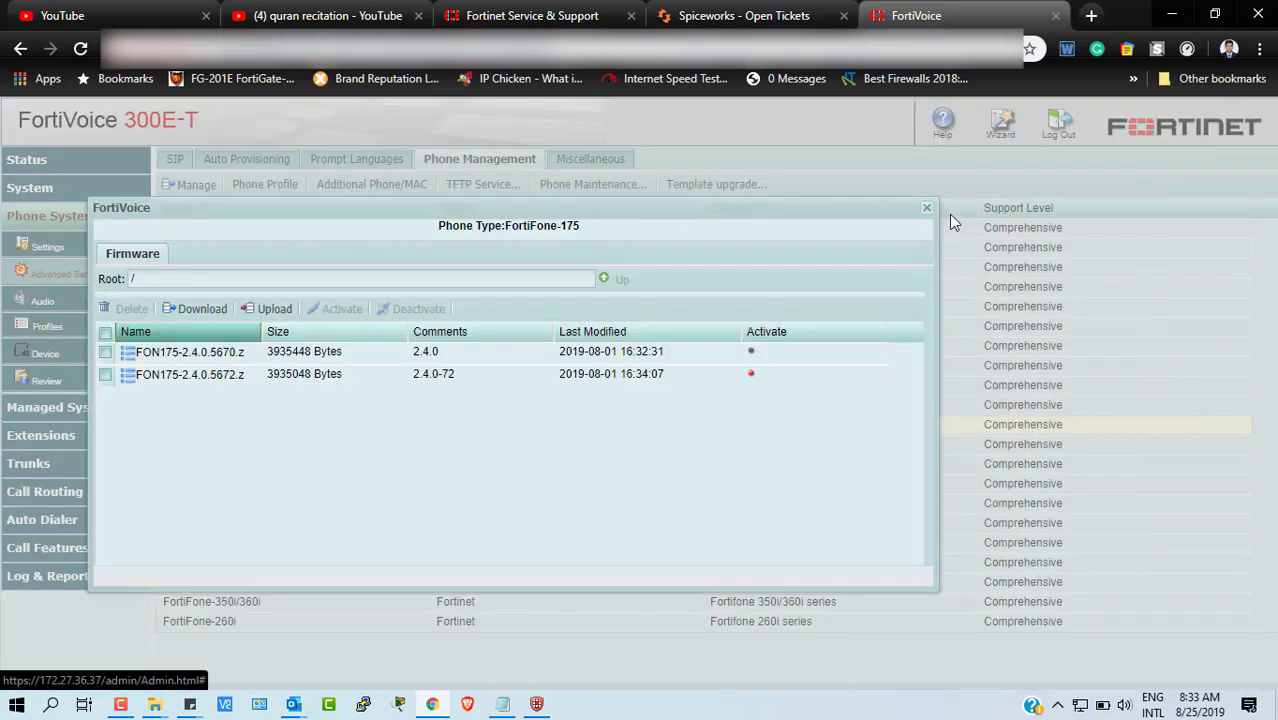
# - Close the firmware list and review the newest Fortifone 175 upgrade job's details
pyautogui.click(926, 208)
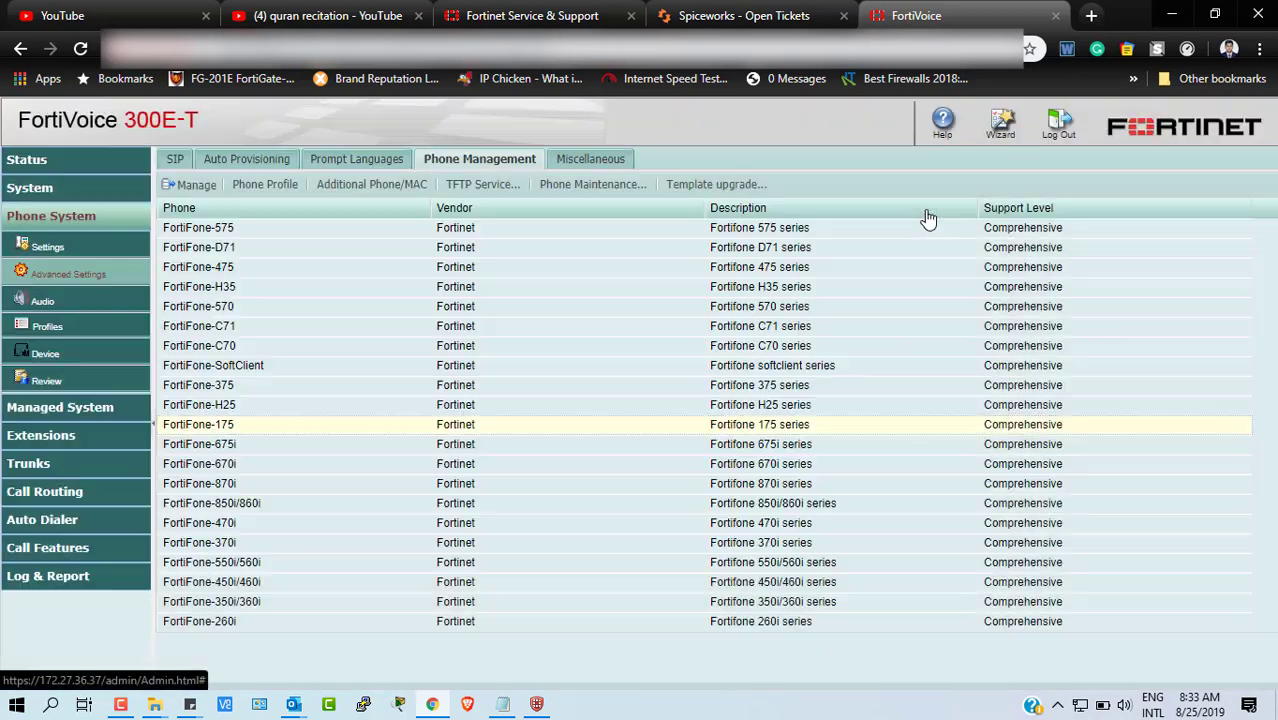
pyautogui.click(562, 187)
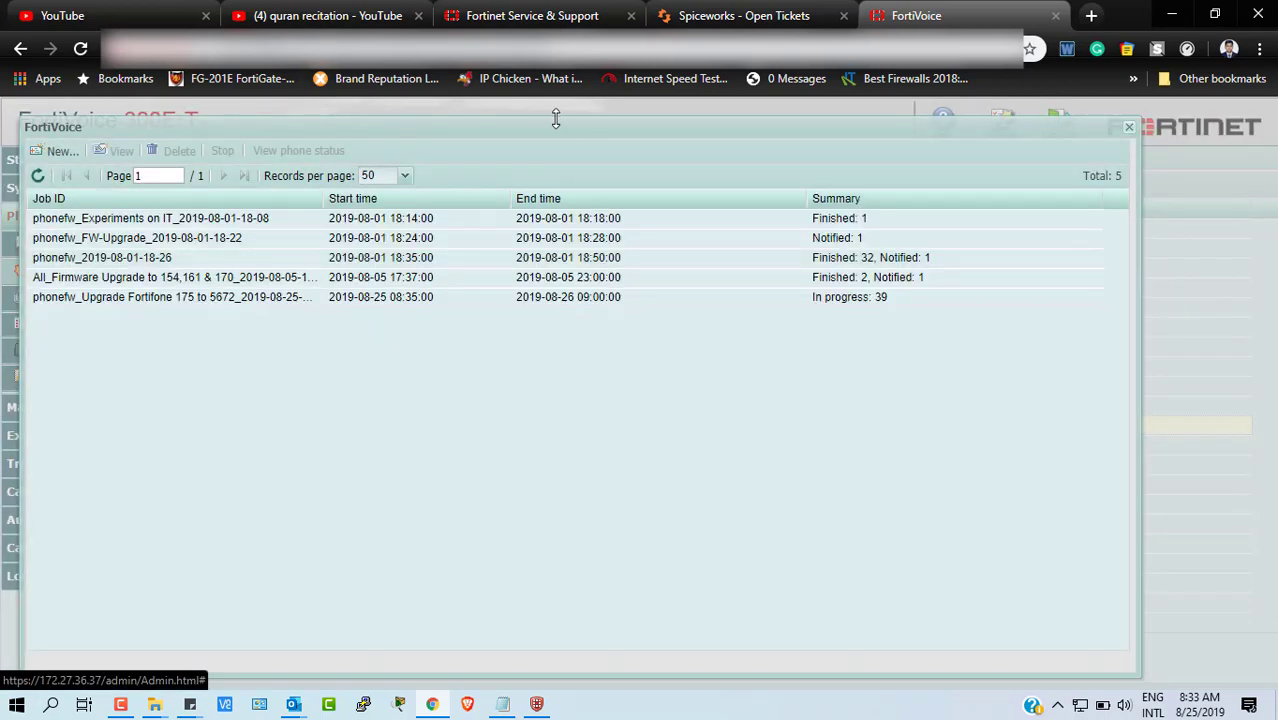
pyautogui.moveTo(556, 120); pyautogui.dragTo(721, 118)
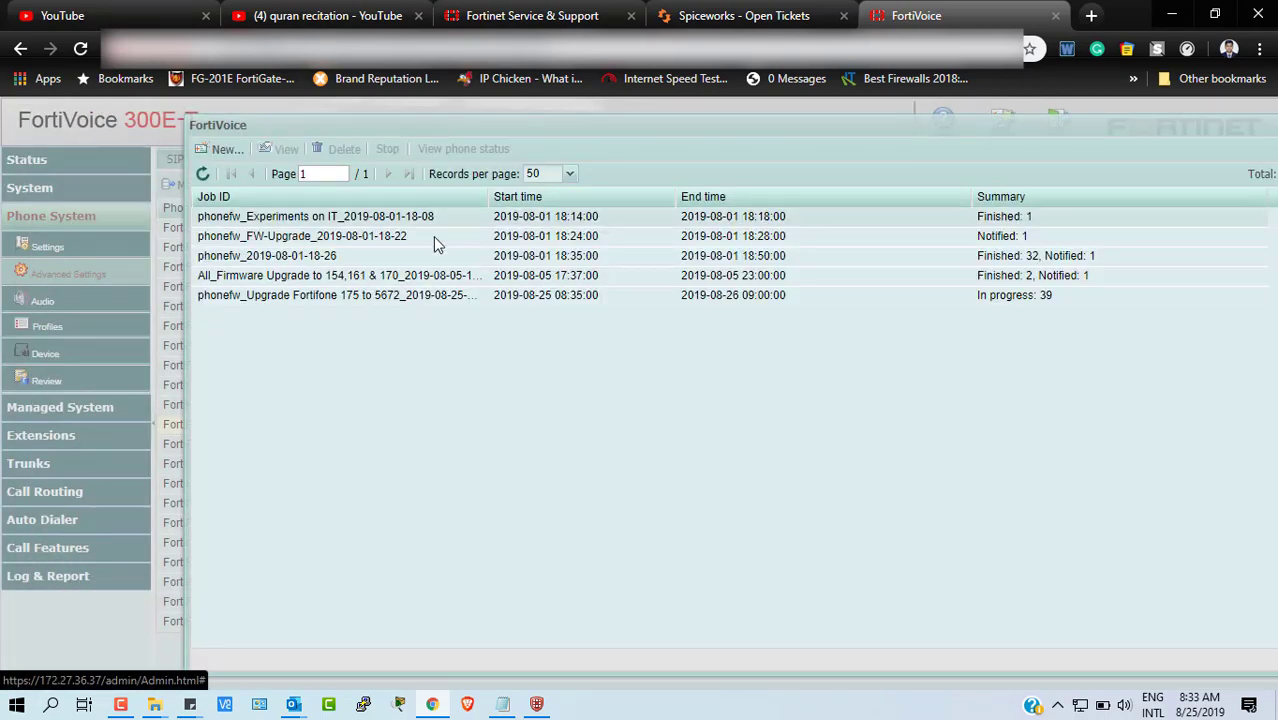
pyautogui.click(330, 300)
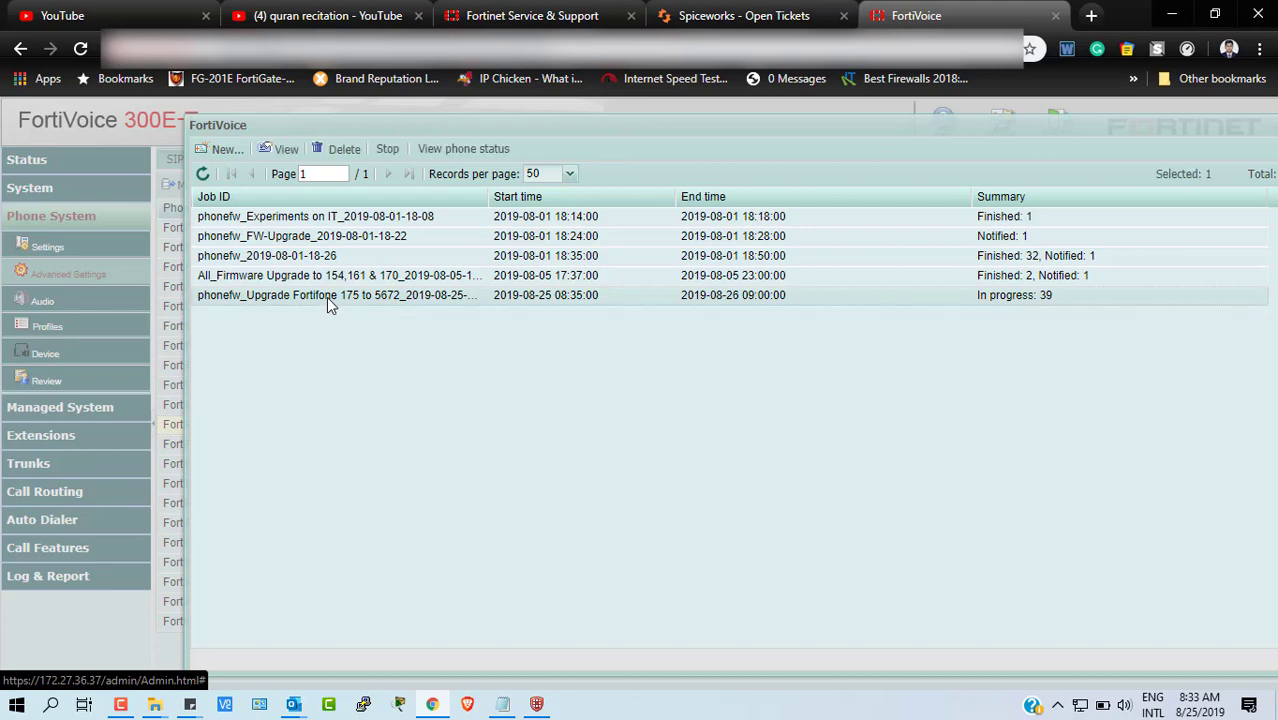
pyautogui.doubleClick(376, 300)
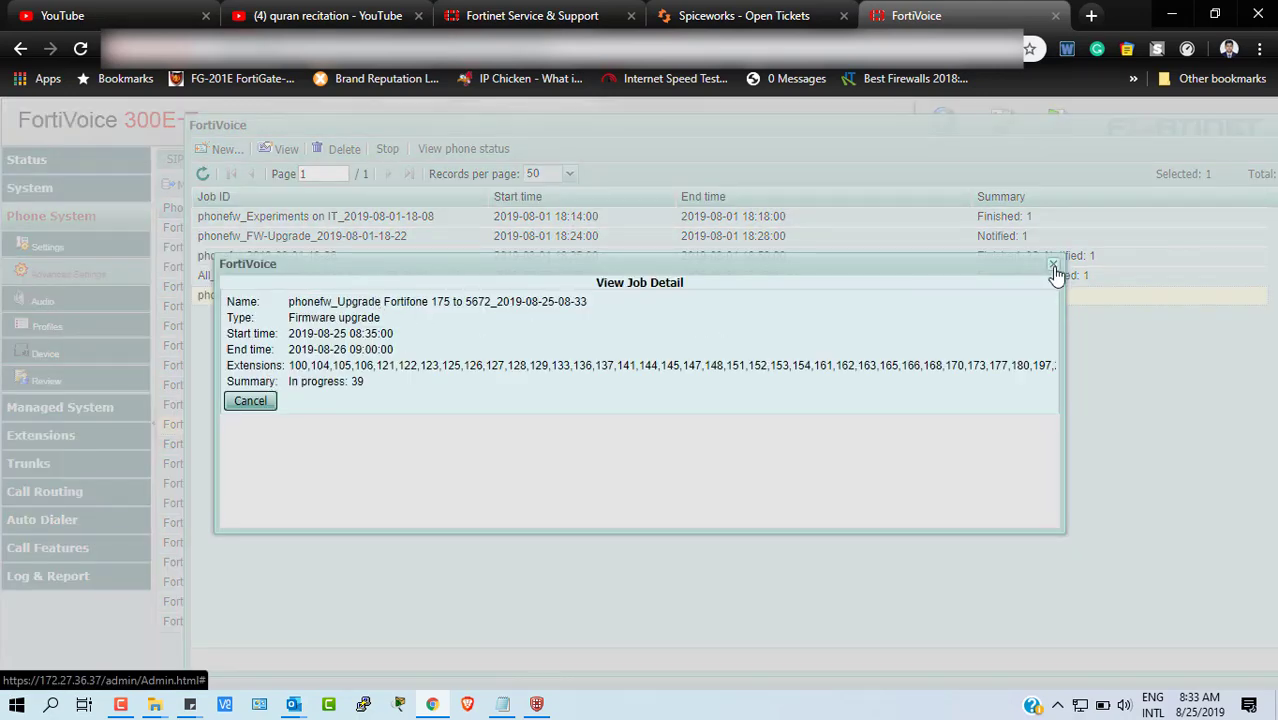
pyautogui.click(1053, 266)
# - Show the phone status for the newest upgrade job's extensions
pyautogui.click(487, 300)
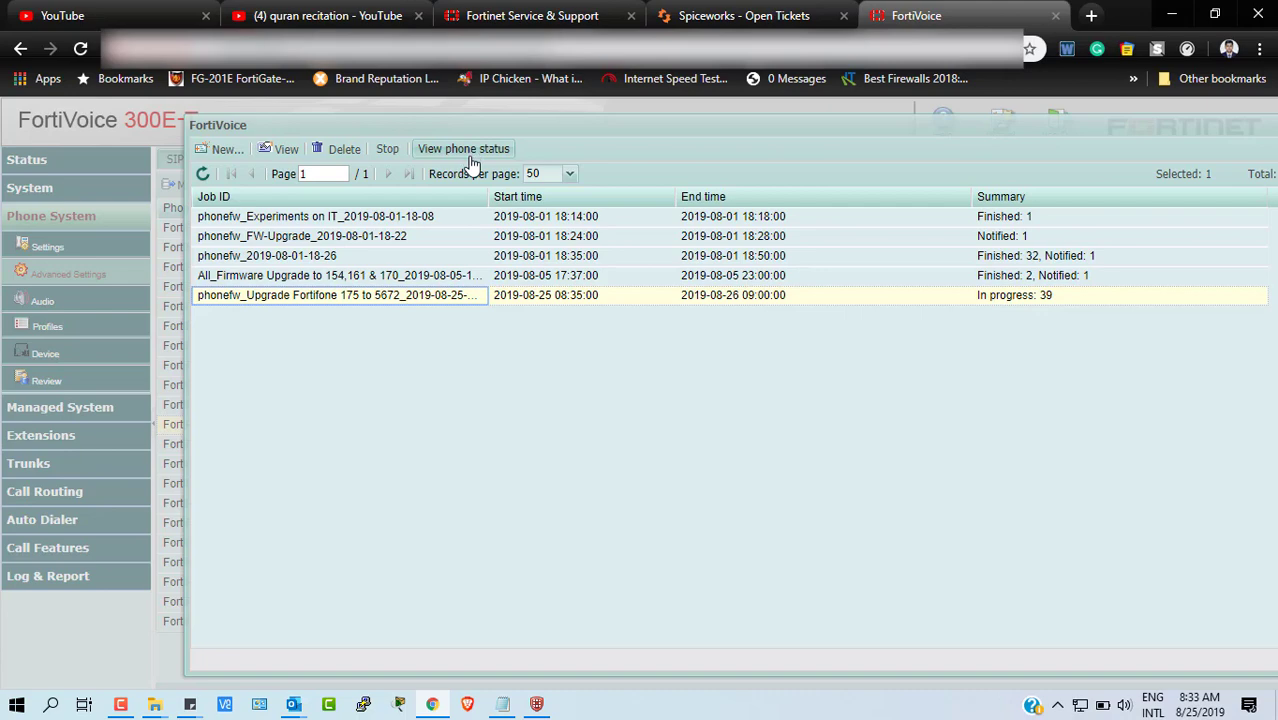
pyautogui.click(517, 302)
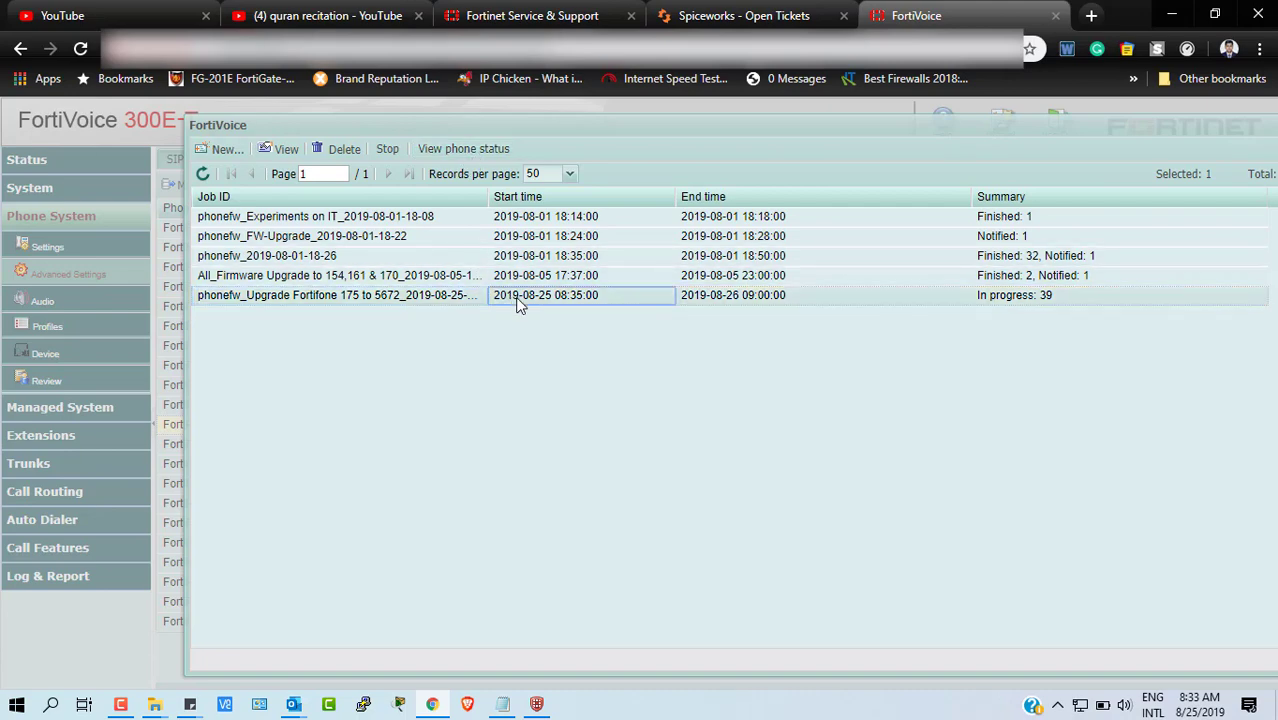
pyautogui.click(430, 298)
pyautogui.click(474, 150)
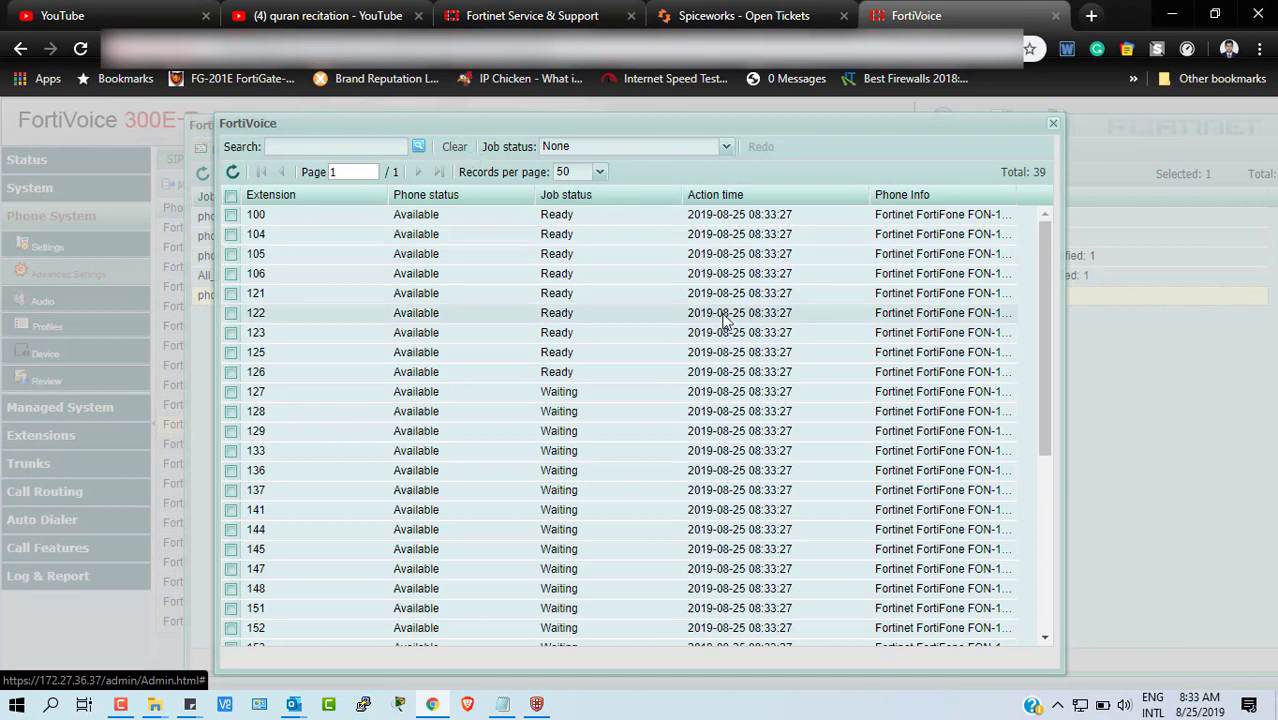
# - Open the Job status filter dropdown in the phone status window to list its options
pyautogui.scroll(-5, 724, 320)
pyautogui.scroll(5, 724, 320)
pyautogui.click(727, 150)
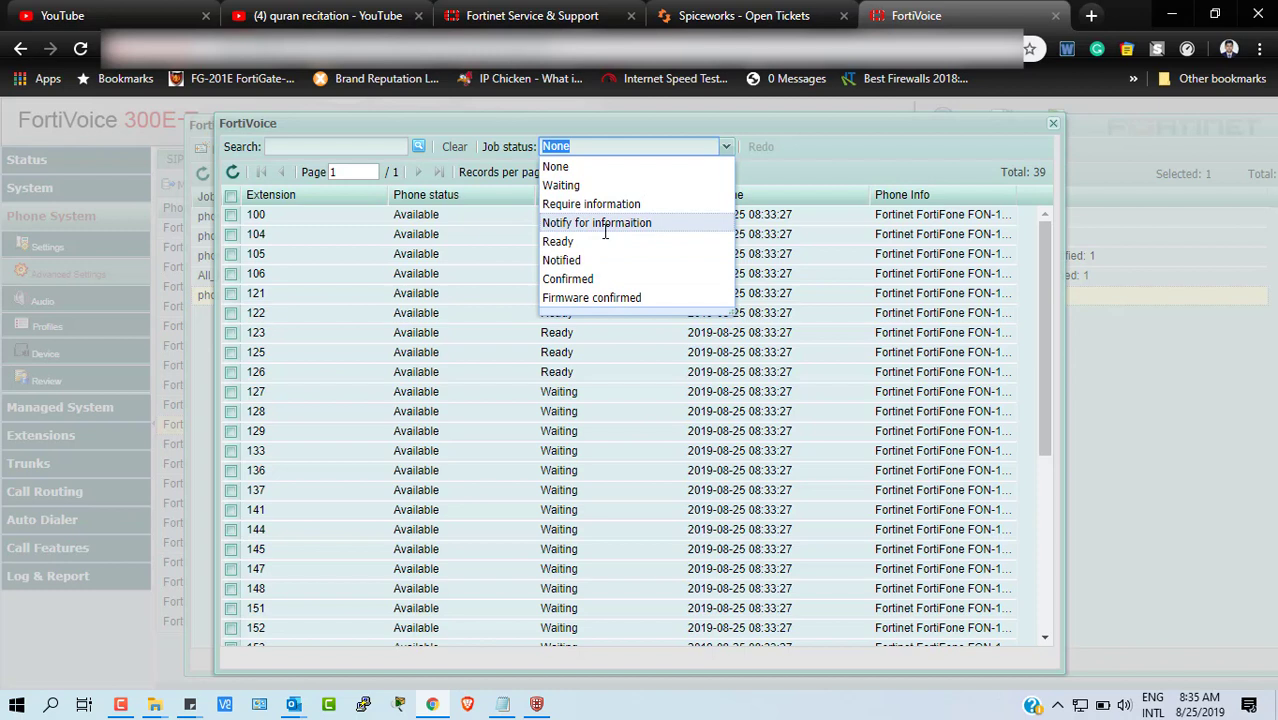
pyautogui.click(823, 152)
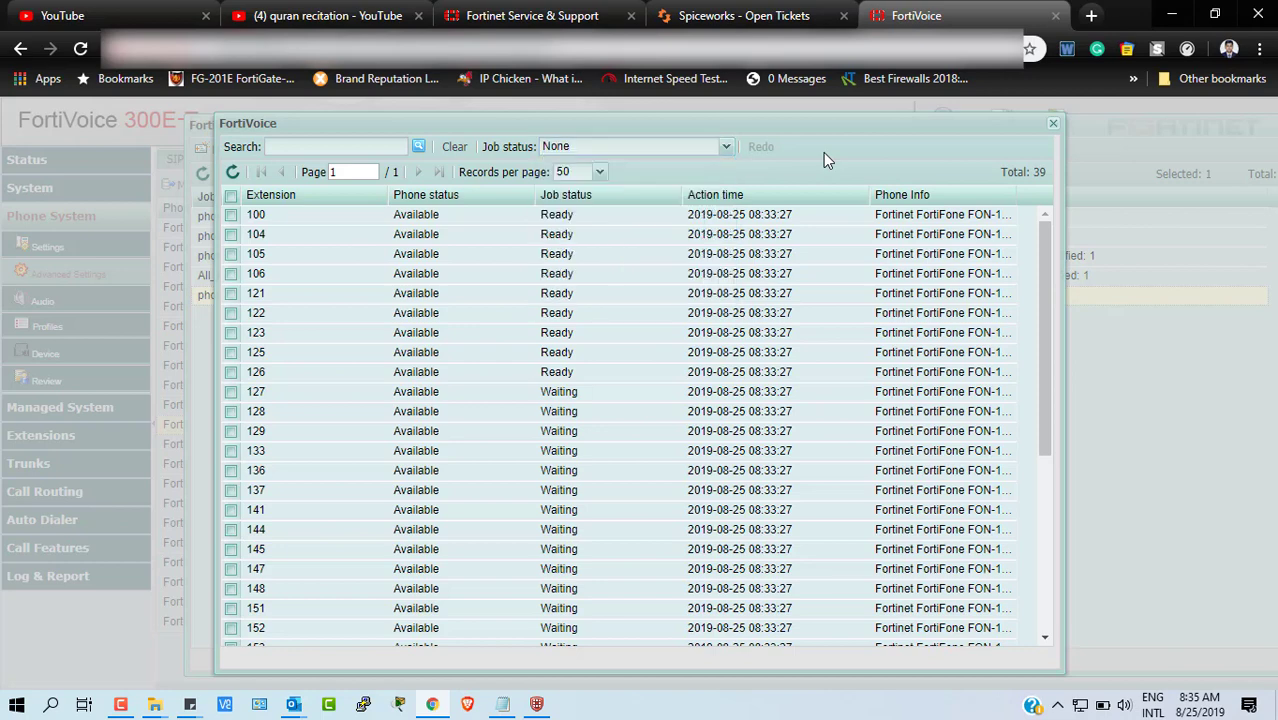
pyautogui.click(233, 174)
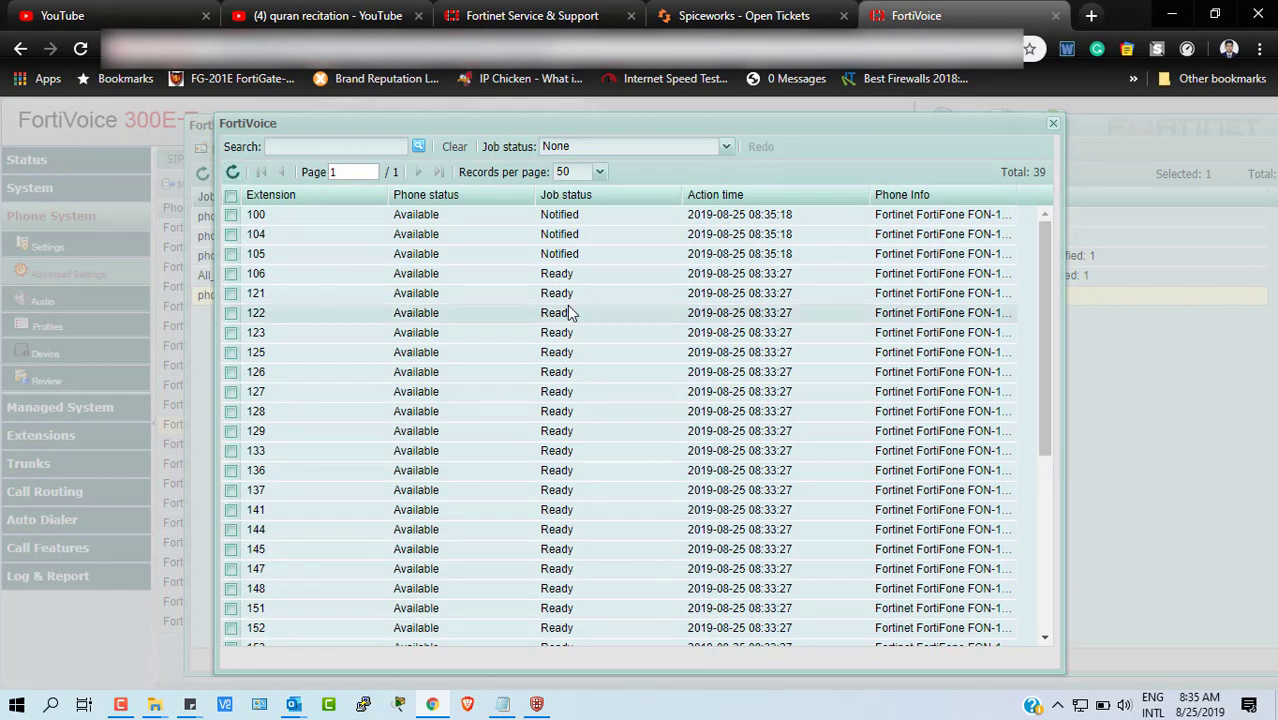
pyautogui.scroll(-4, 597, 368)
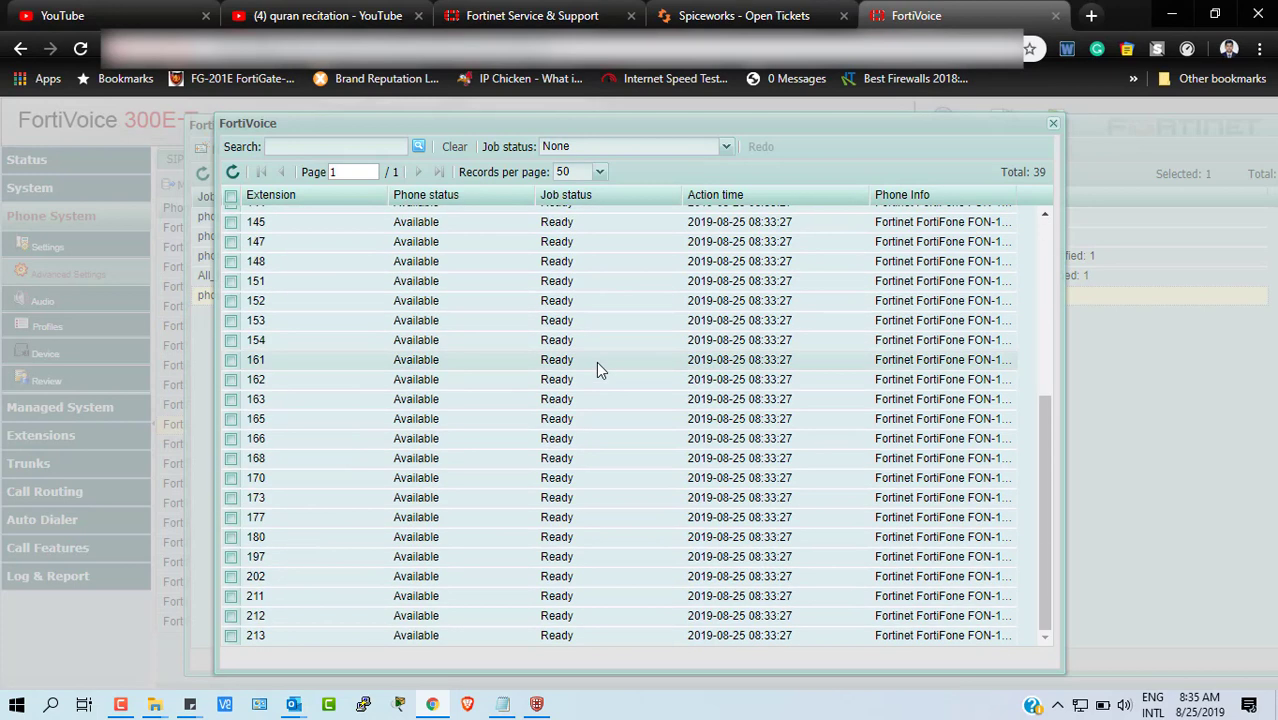
pyautogui.scroll(4, 596, 361)
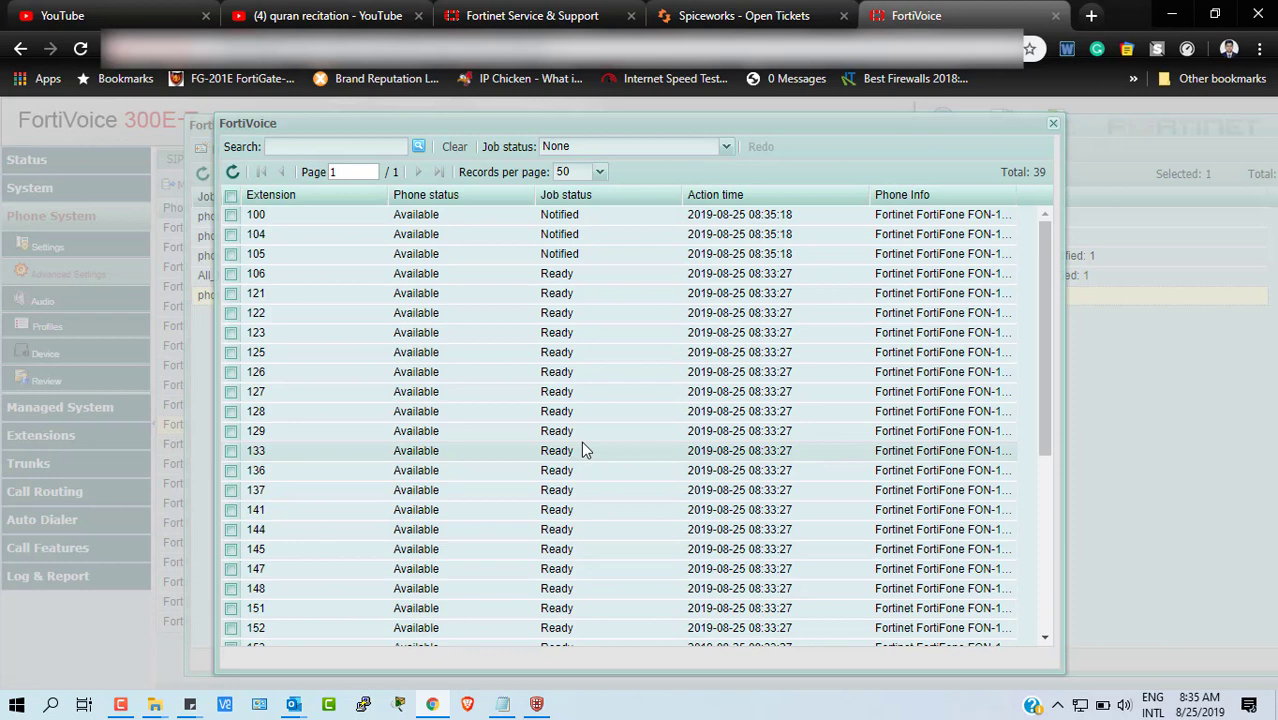
pyautogui.click(233, 174)
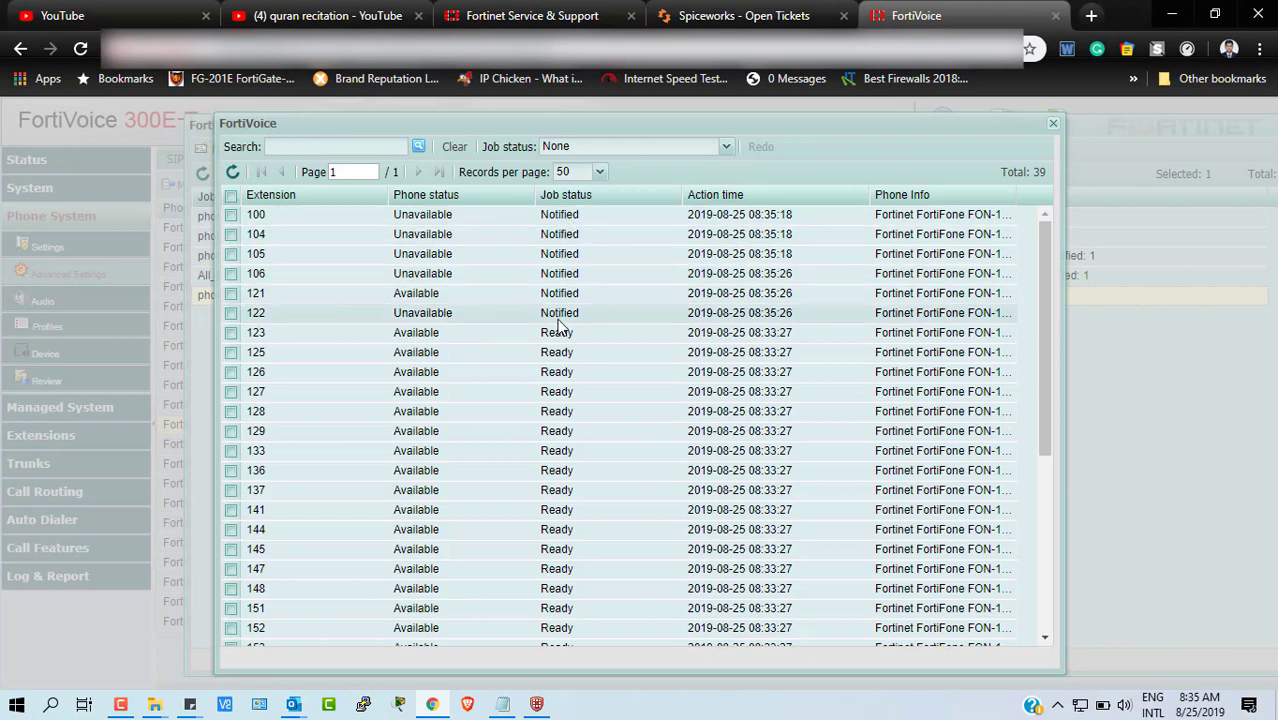
pyautogui.scroll(-5, 565, 450)
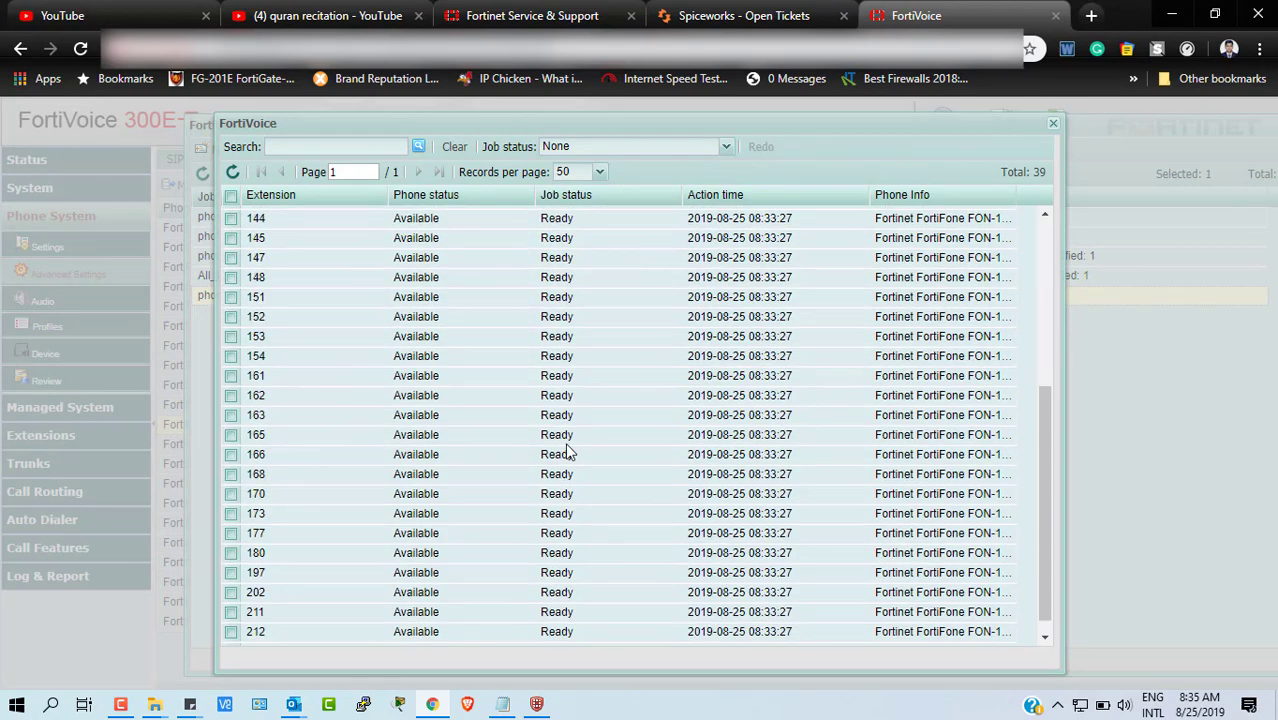
pyautogui.click(232, 175)
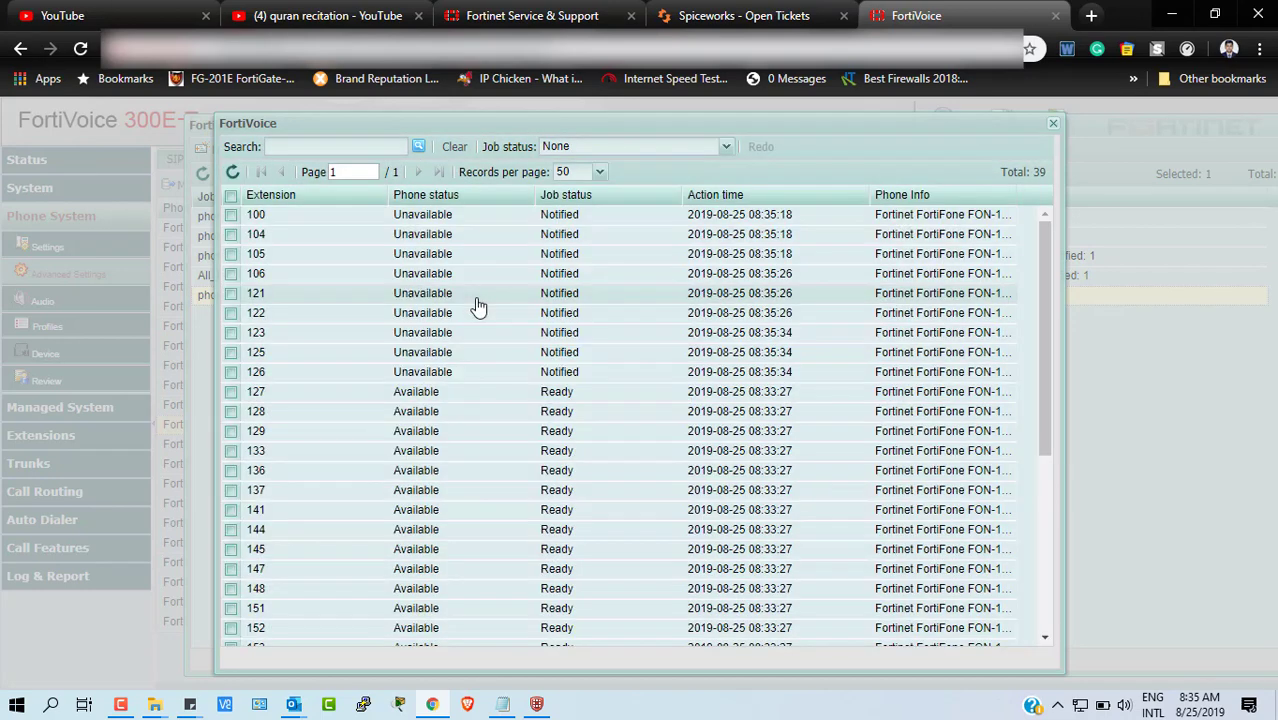
pyautogui.scroll(-5, 581, 495)
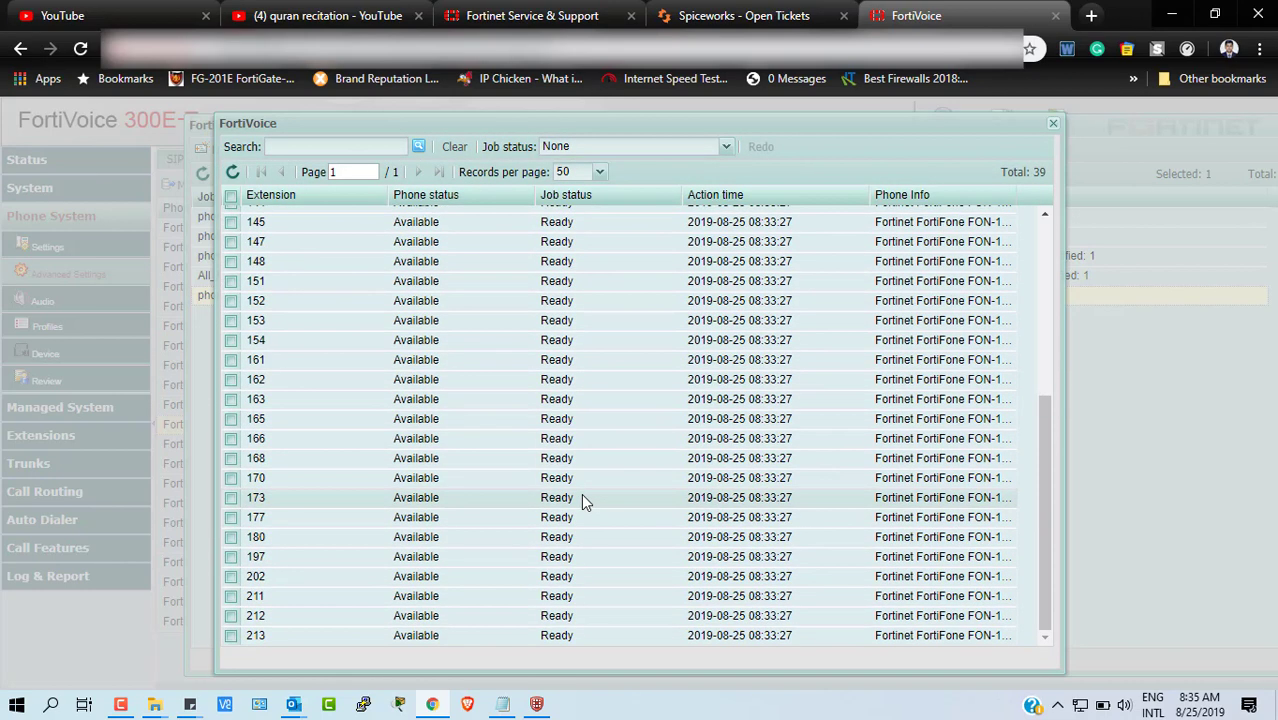
pyautogui.scroll(5, 551, 410)
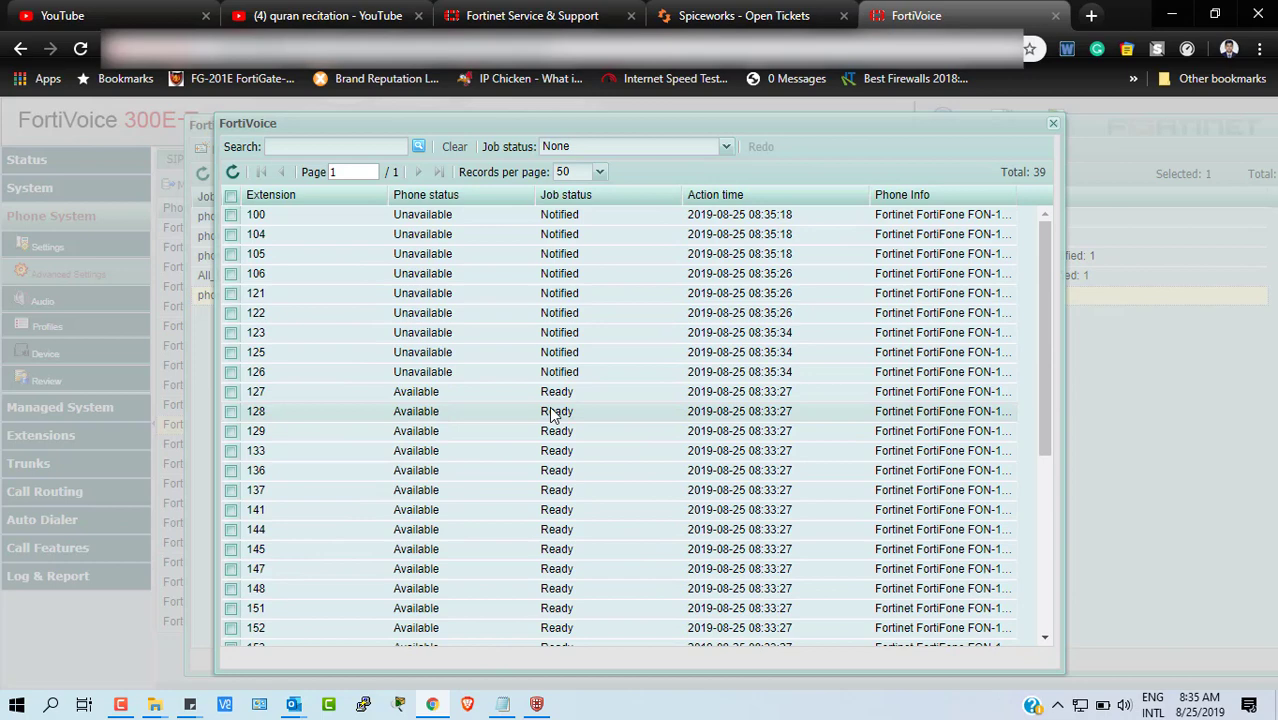
pyautogui.click(120, 705)
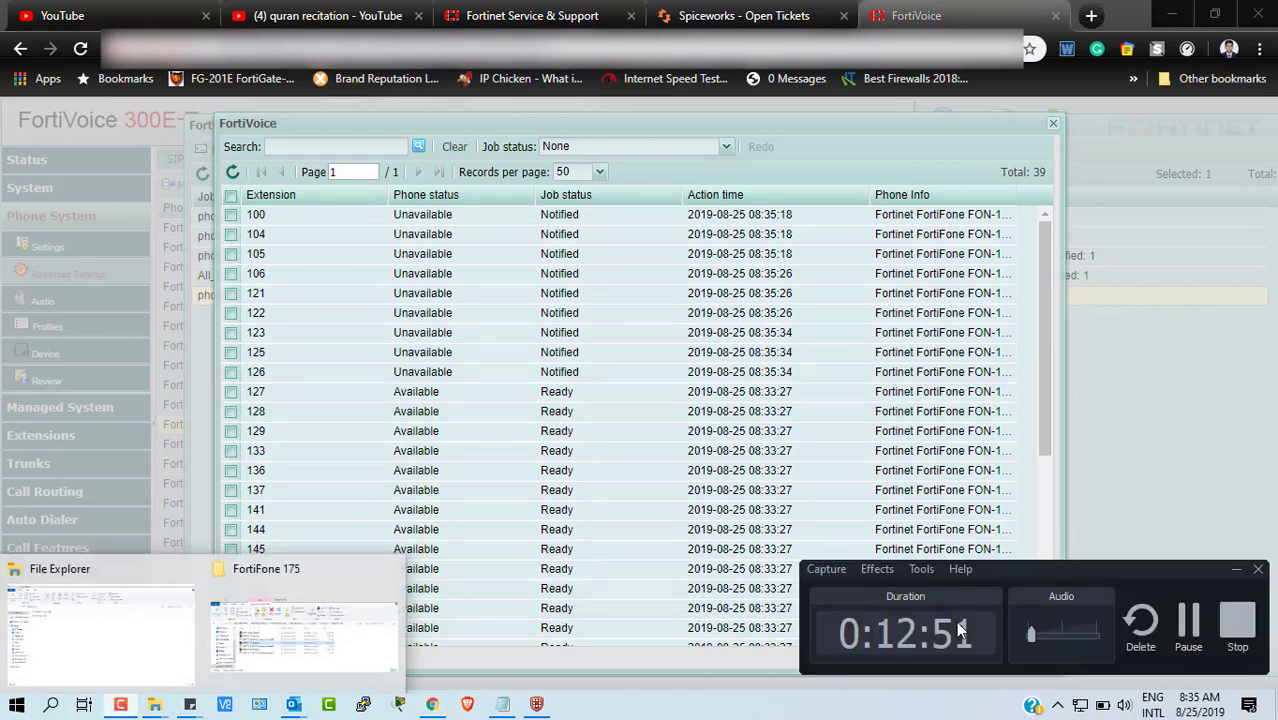
pyautogui.click(1050, 520)
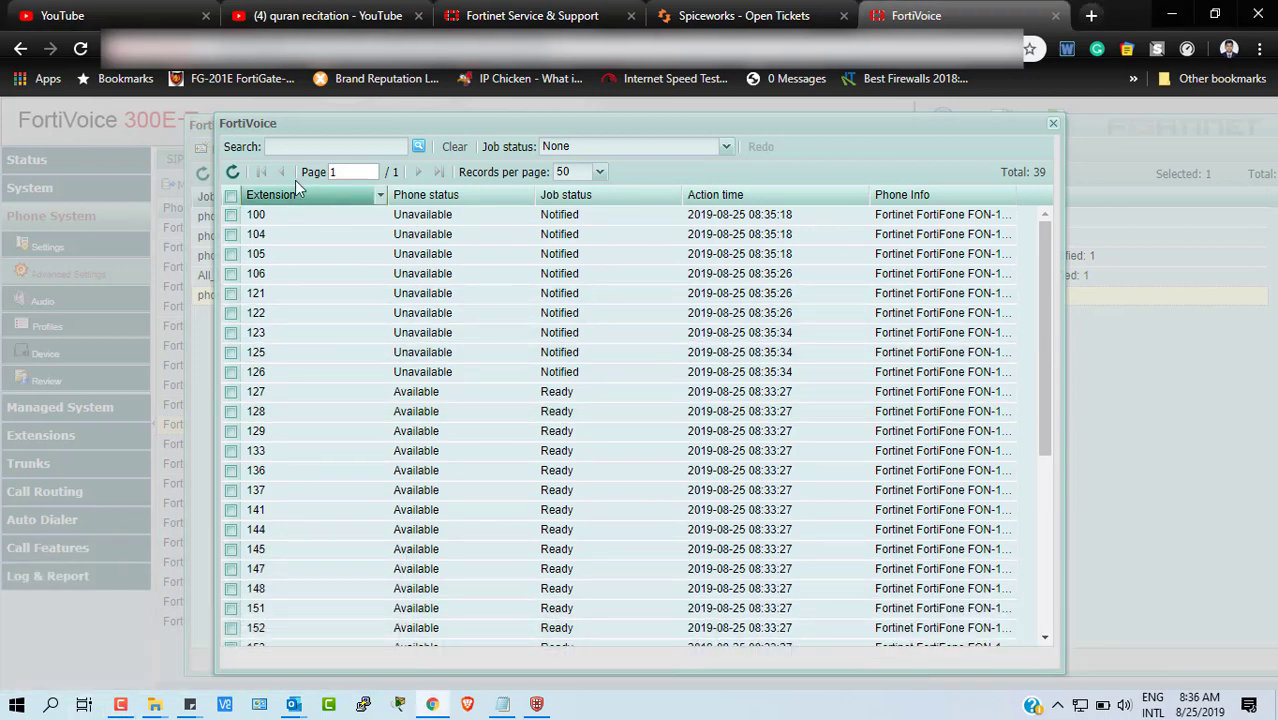
pyautogui.click(233, 172)
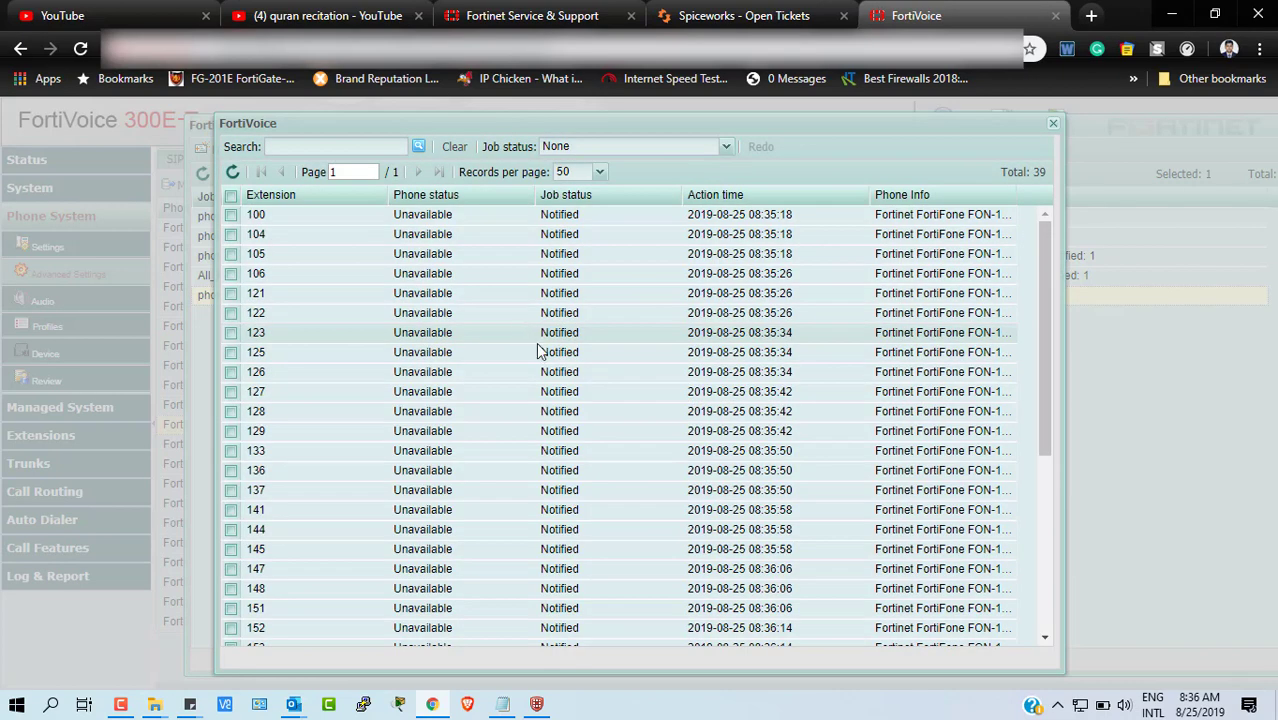
pyautogui.scroll(-5, 596, 450)
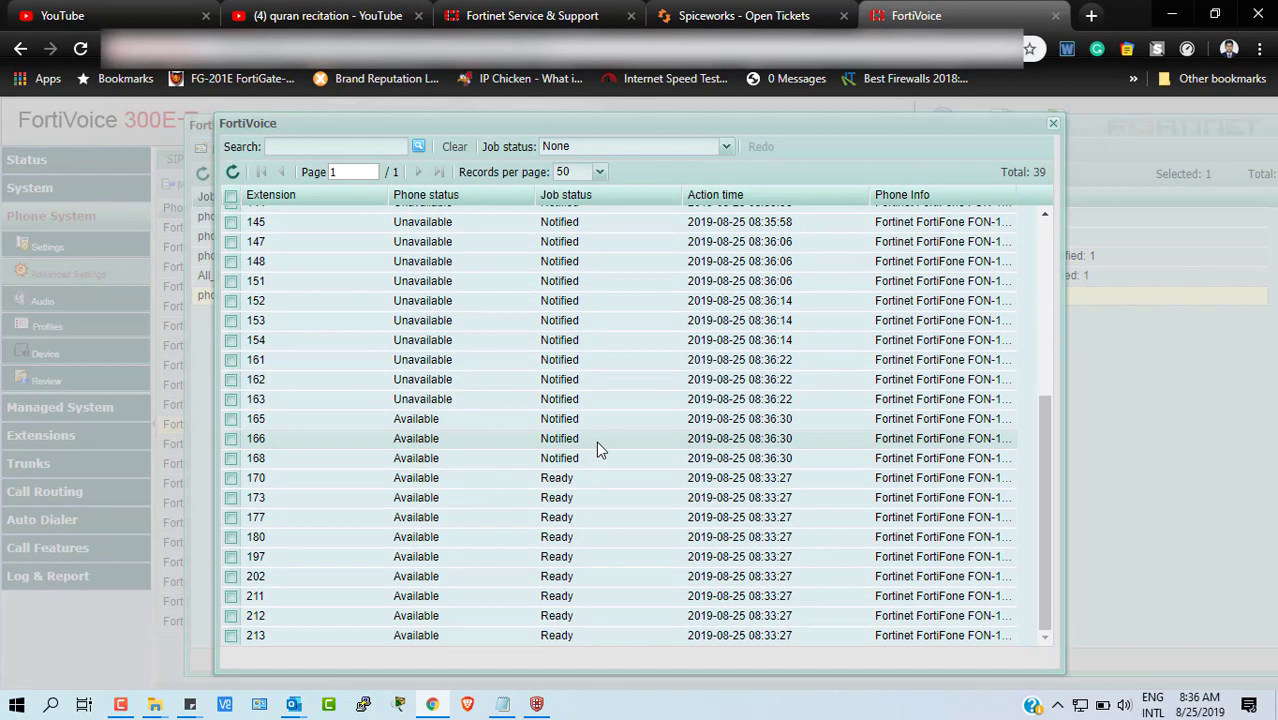
pyautogui.scroll(5, 596, 450)
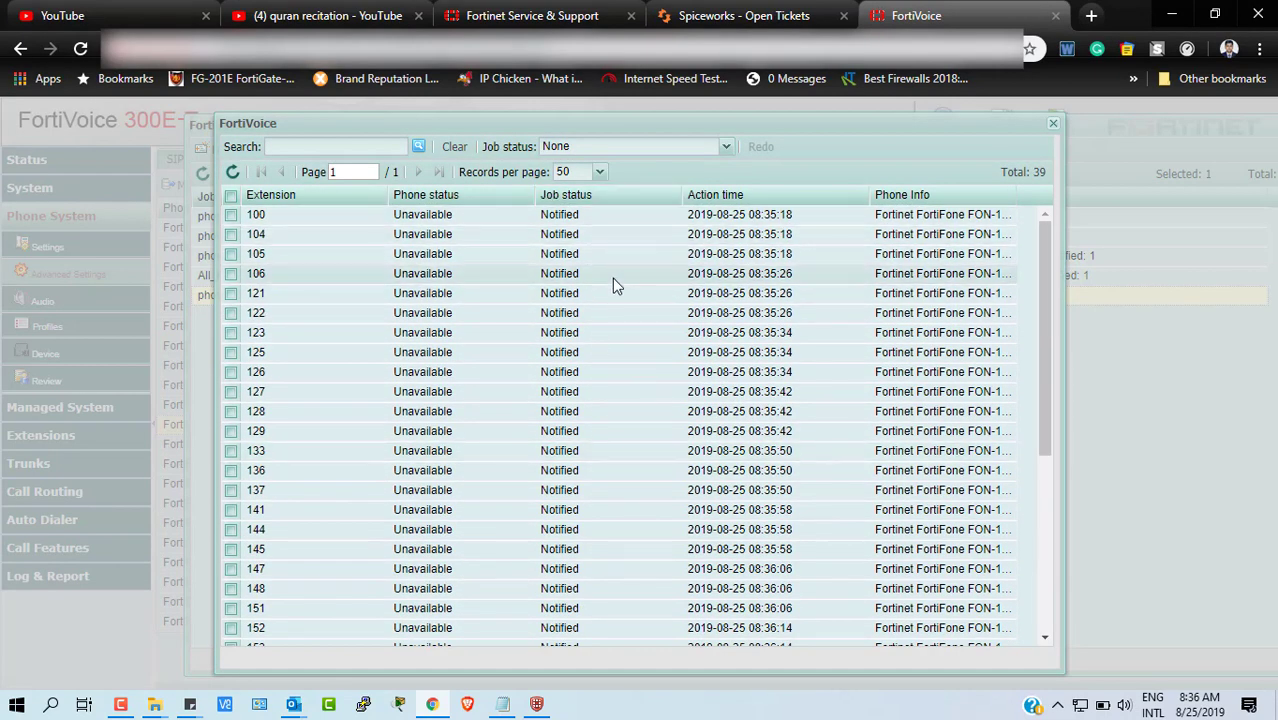
pyautogui.scroll(-5, 612, 285)
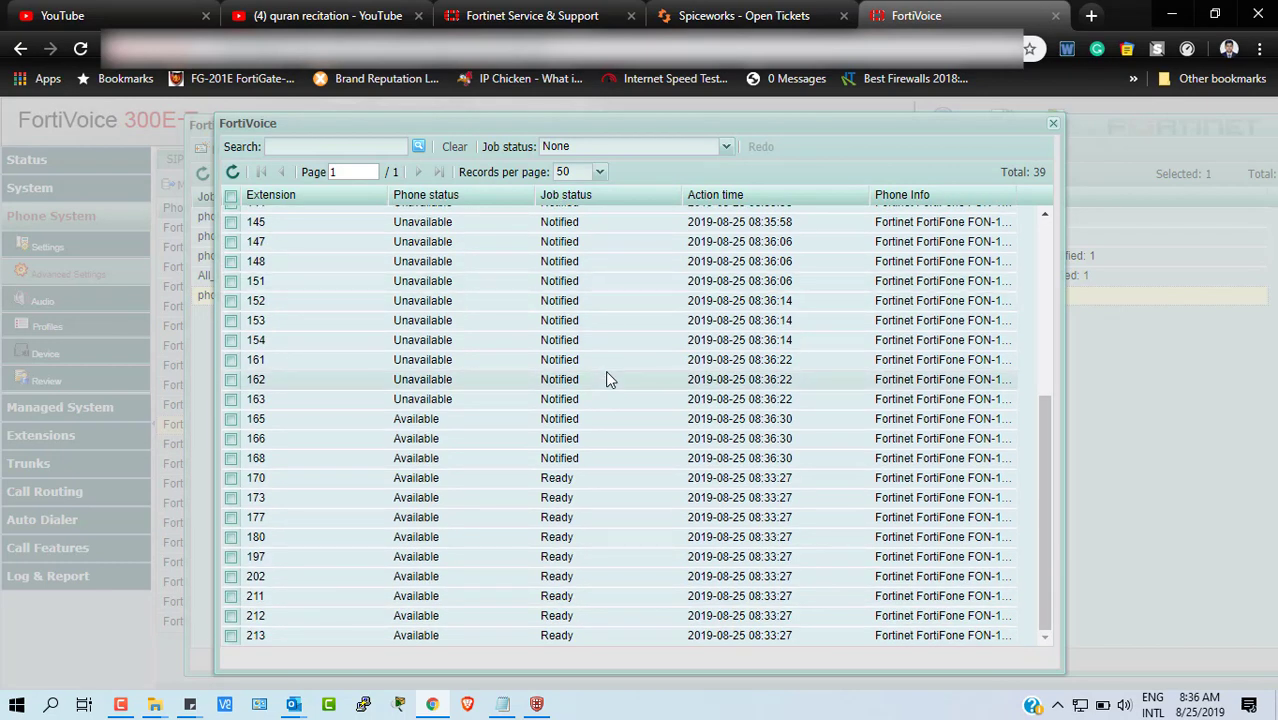
pyautogui.scroll(5, 607, 378)
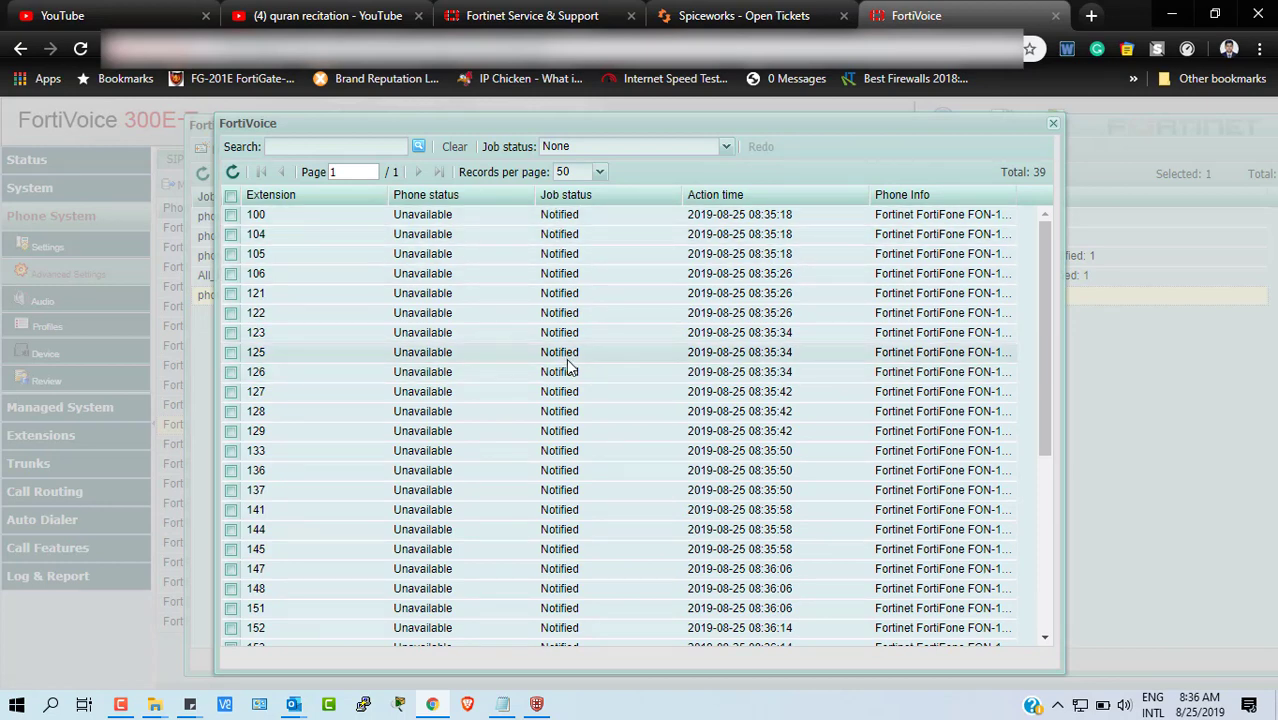
pyautogui.scroll(-5, 567, 368)
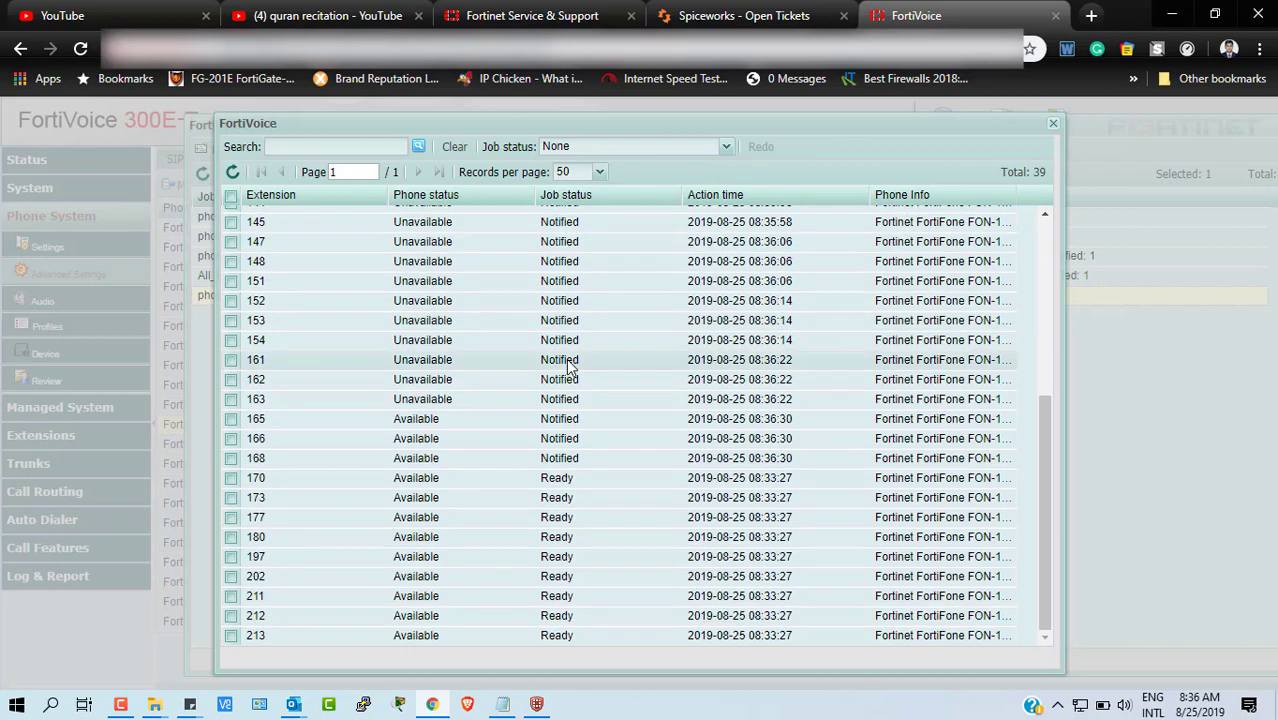
pyautogui.scroll(3, 457, 314)
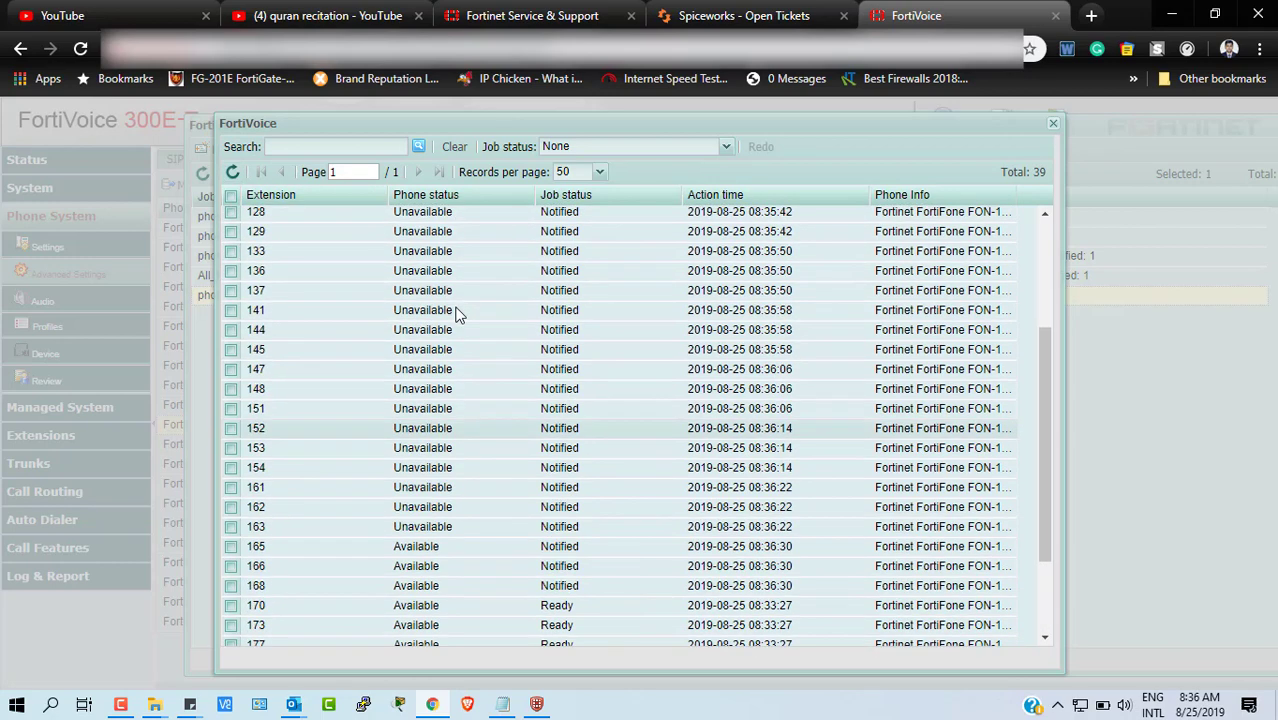
pyautogui.scroll(3, 457, 314)
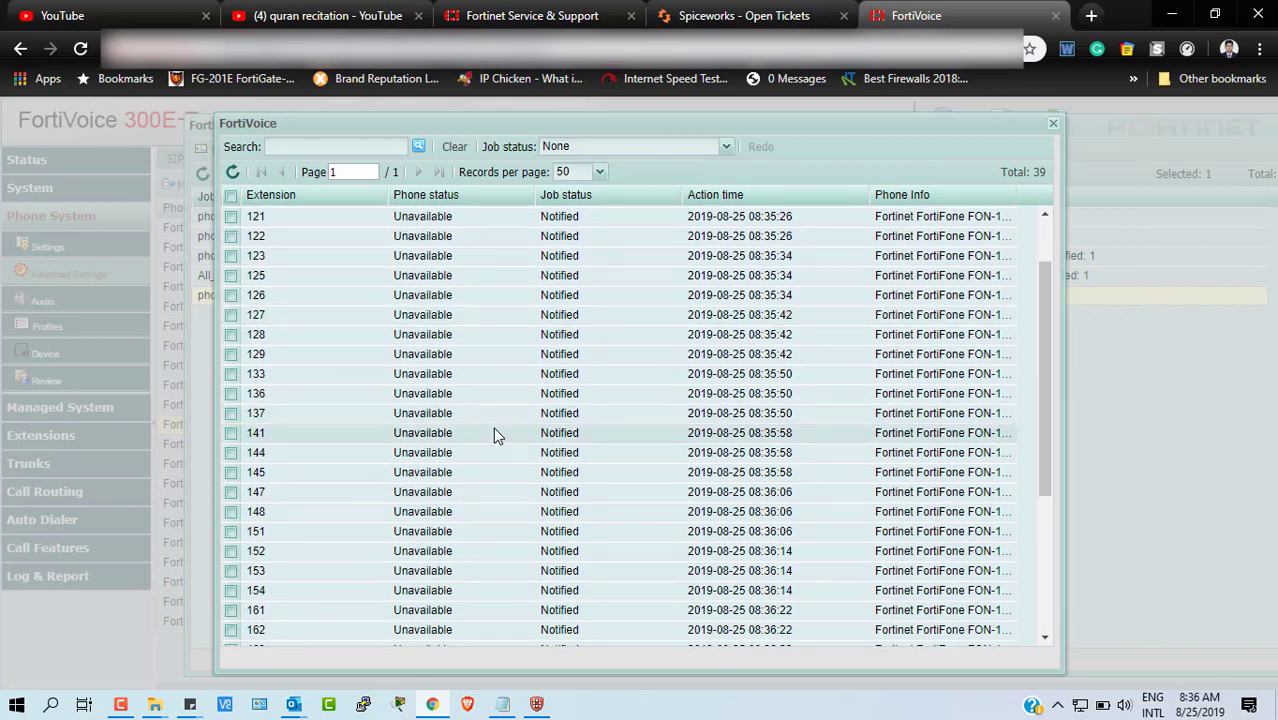
pyautogui.scroll(-3, 493, 427)
pyautogui.scroll(5, 493, 427)
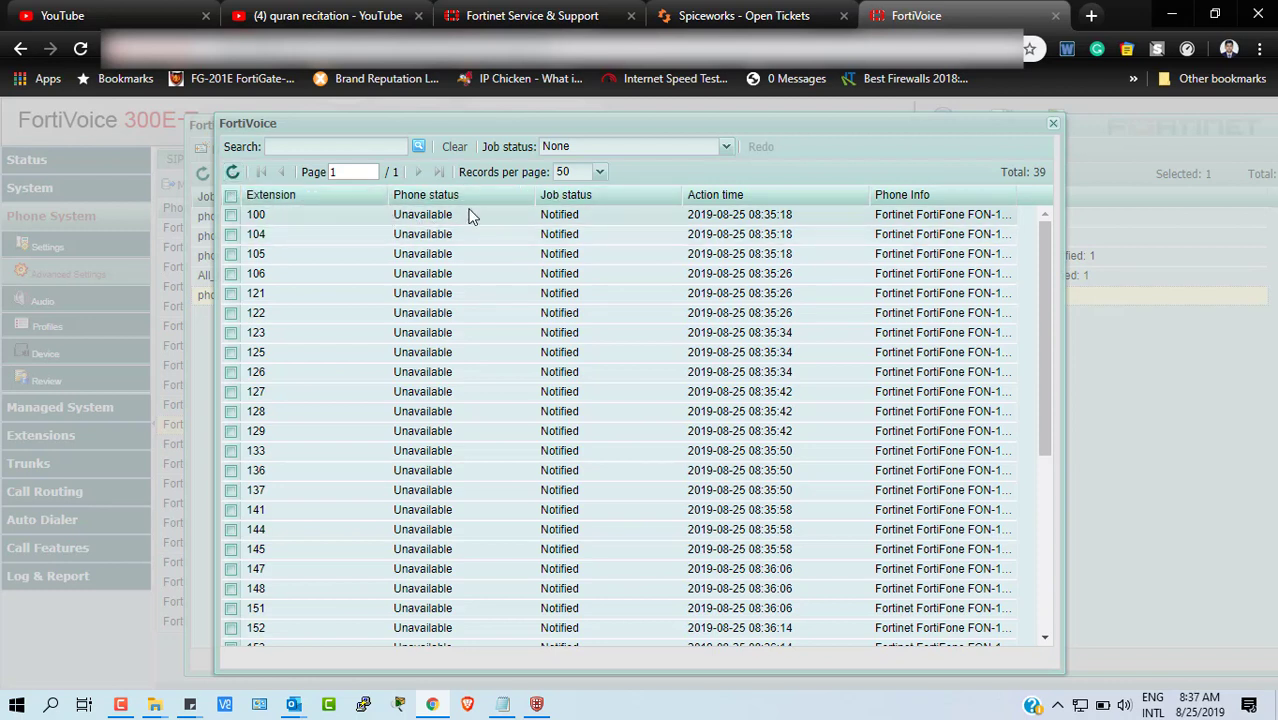
# - Refresh the job list repeatedly until extensions 100–161 and 165 show Confirmed
pyautogui.click(233, 175)
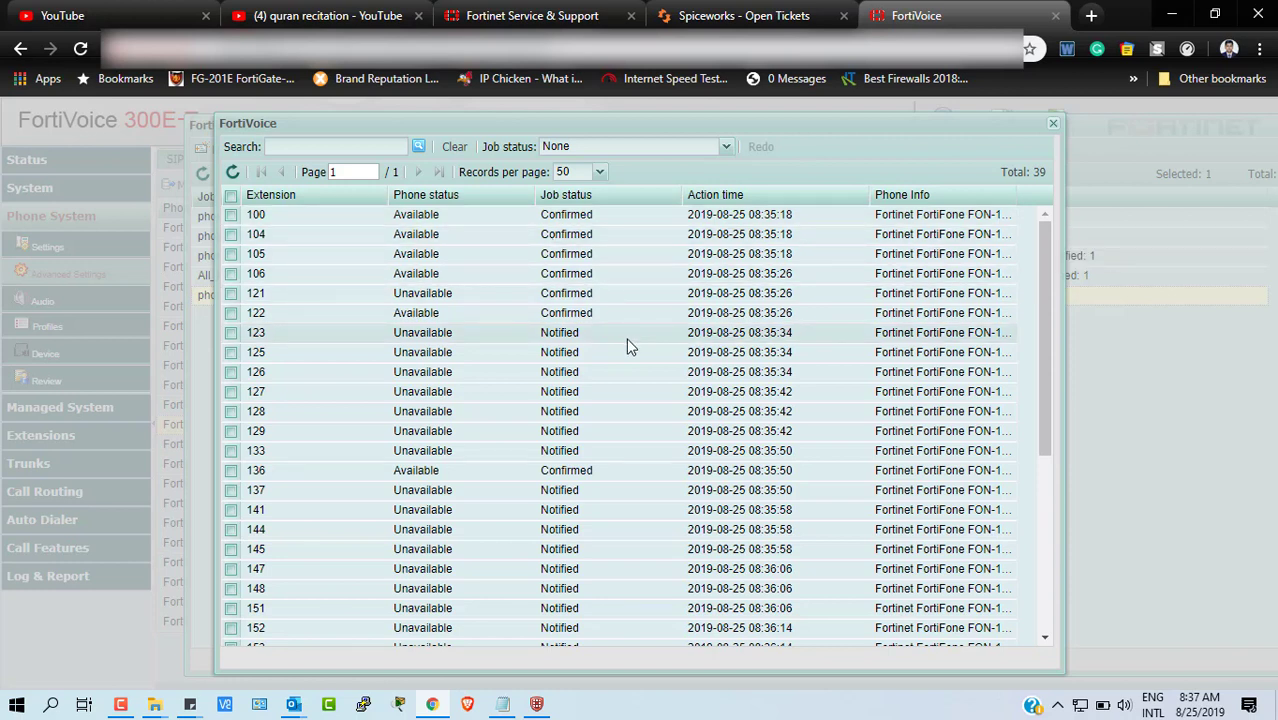
pyautogui.scroll(-4, 626, 337)
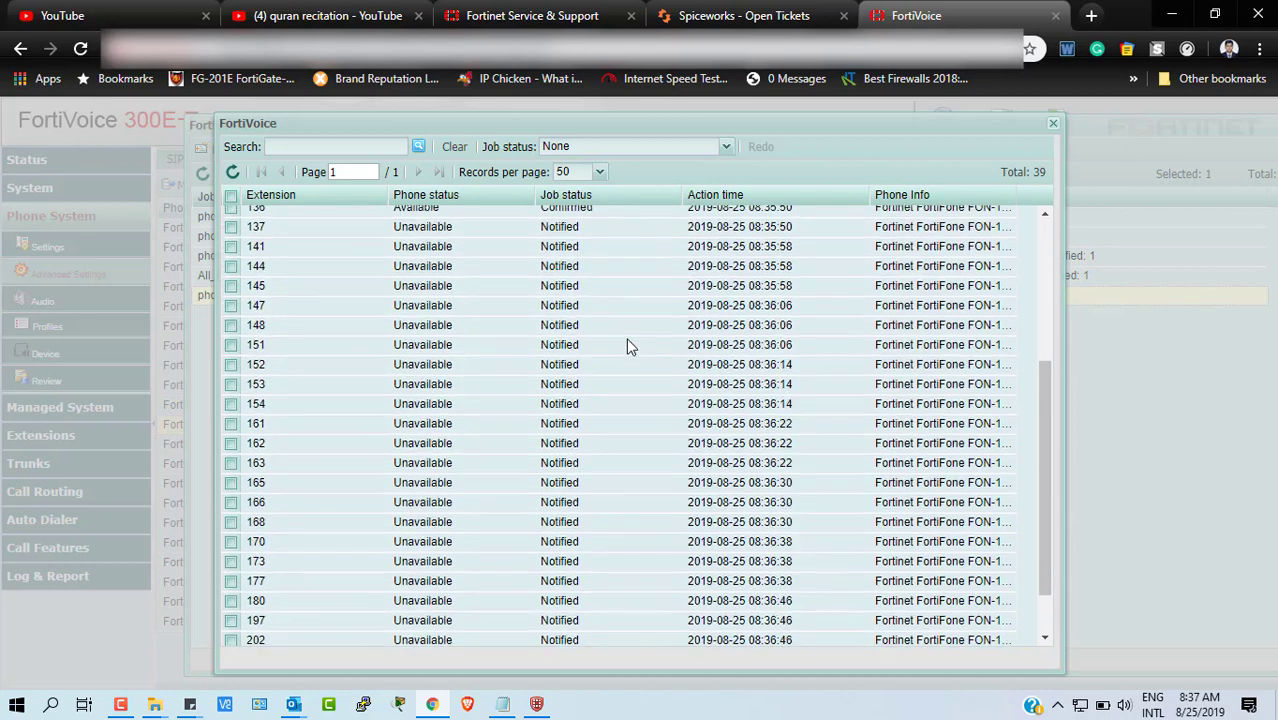
pyautogui.scroll(2, 626, 337)
pyautogui.scroll(2, 629, 345)
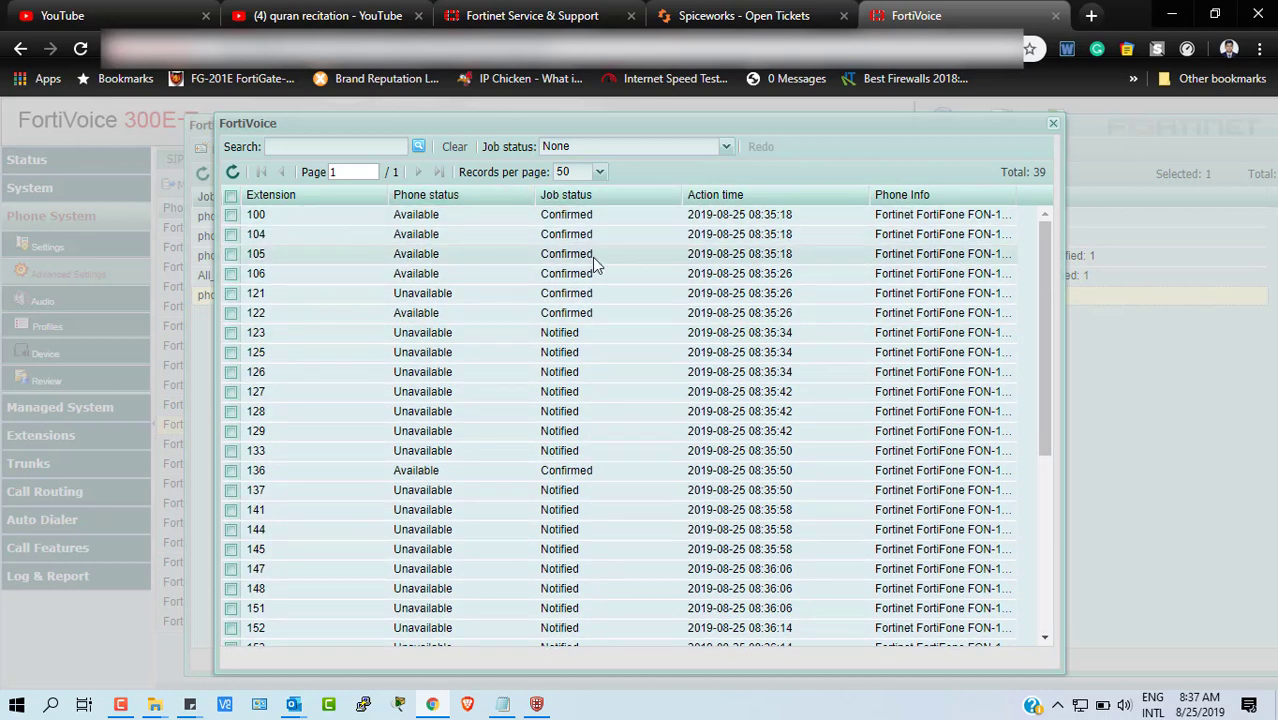
pyautogui.click(232, 176)
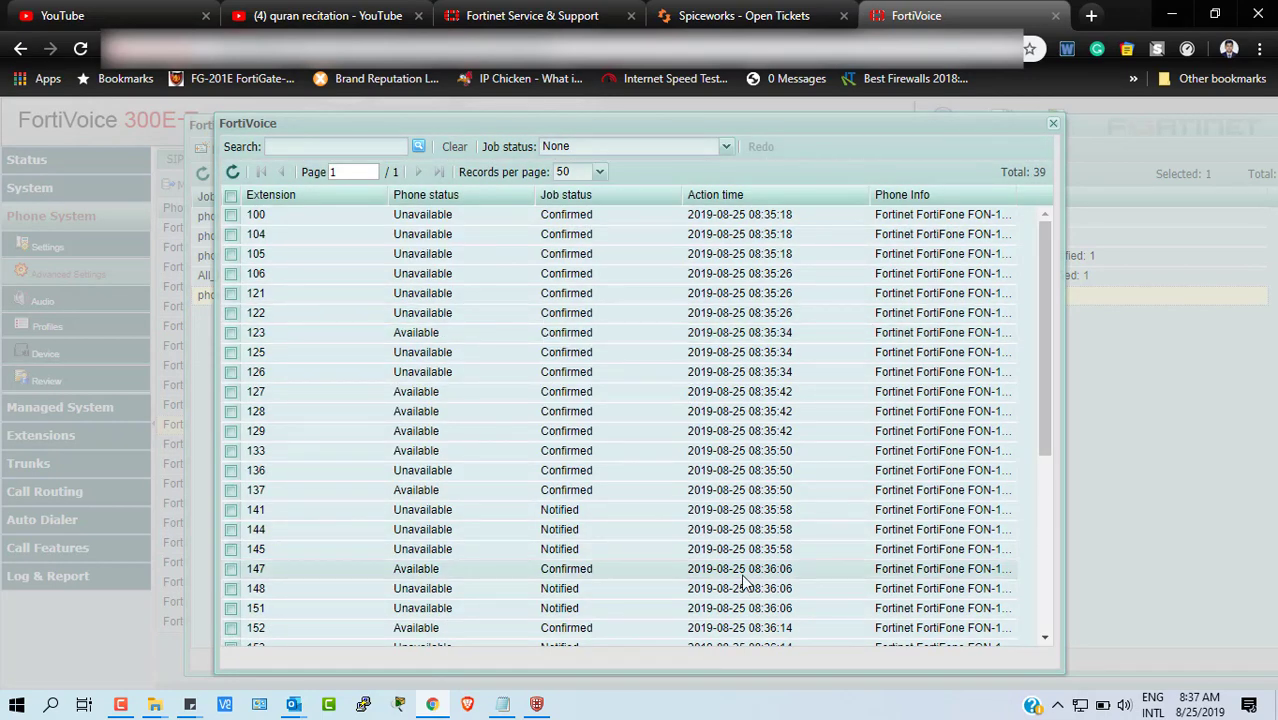
pyautogui.moveTo(1043, 320); pyautogui.dragTo(1045, 220)
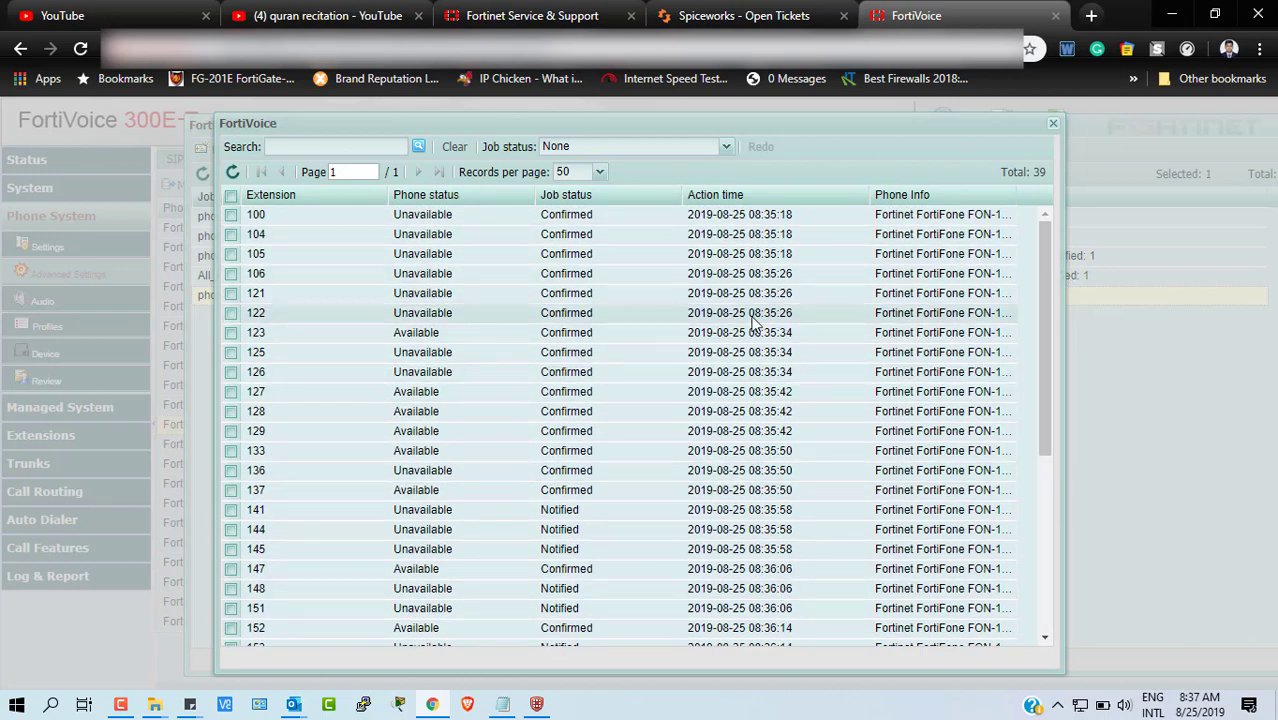
pyautogui.scroll(-5, 753, 320)
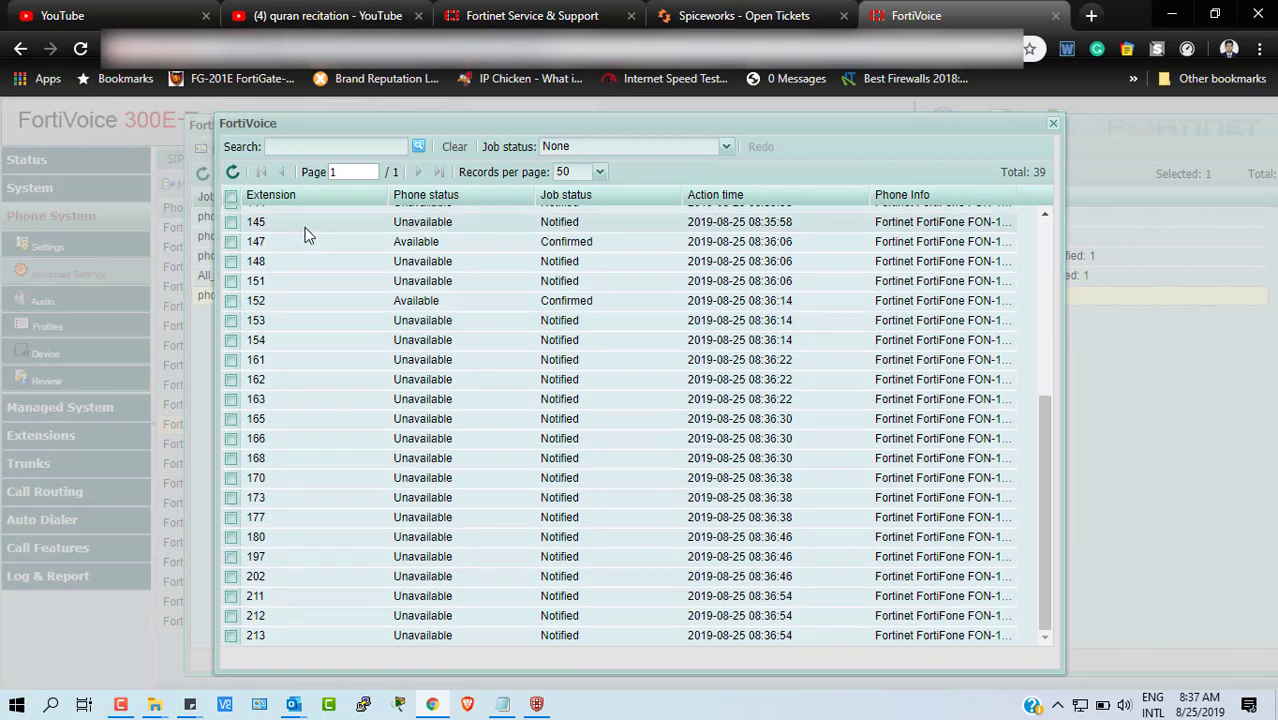
pyautogui.scroll(5, 480, 424)
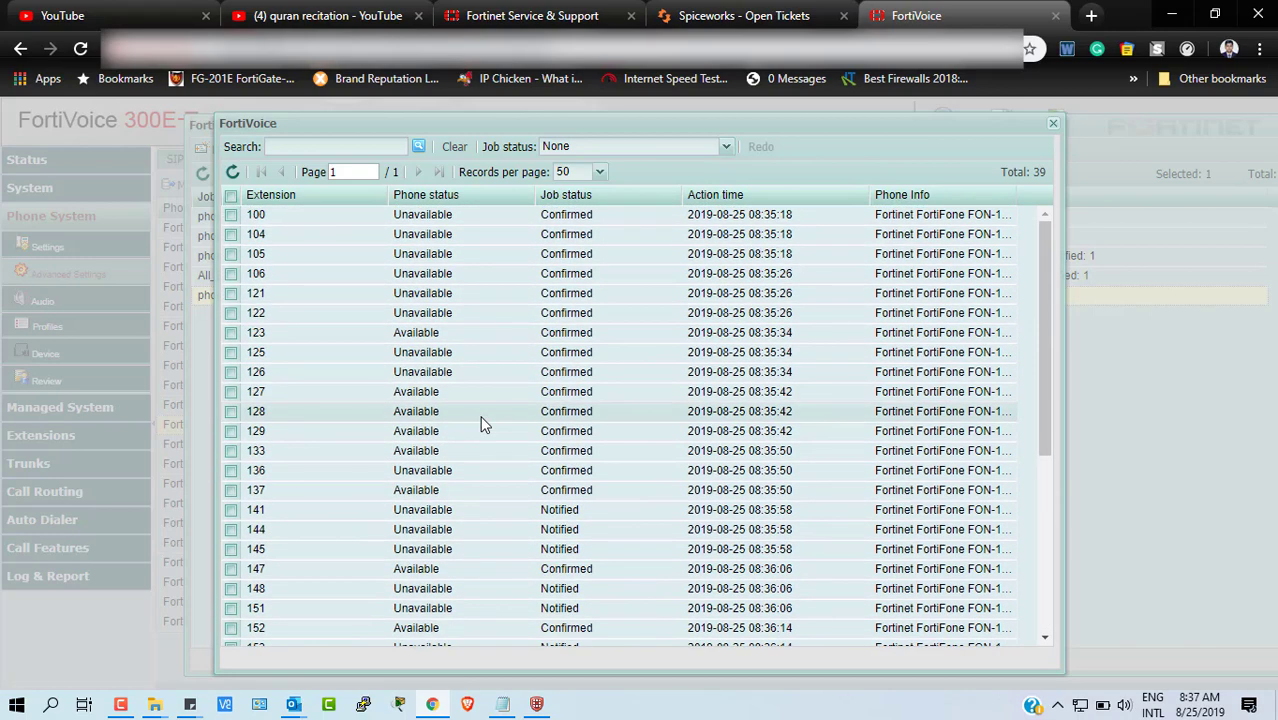
pyautogui.scroll(-5, 480, 424)
pyautogui.scroll(5, 480, 424)
pyautogui.click(232, 172)
pyautogui.scroll(-5, 532, 358)
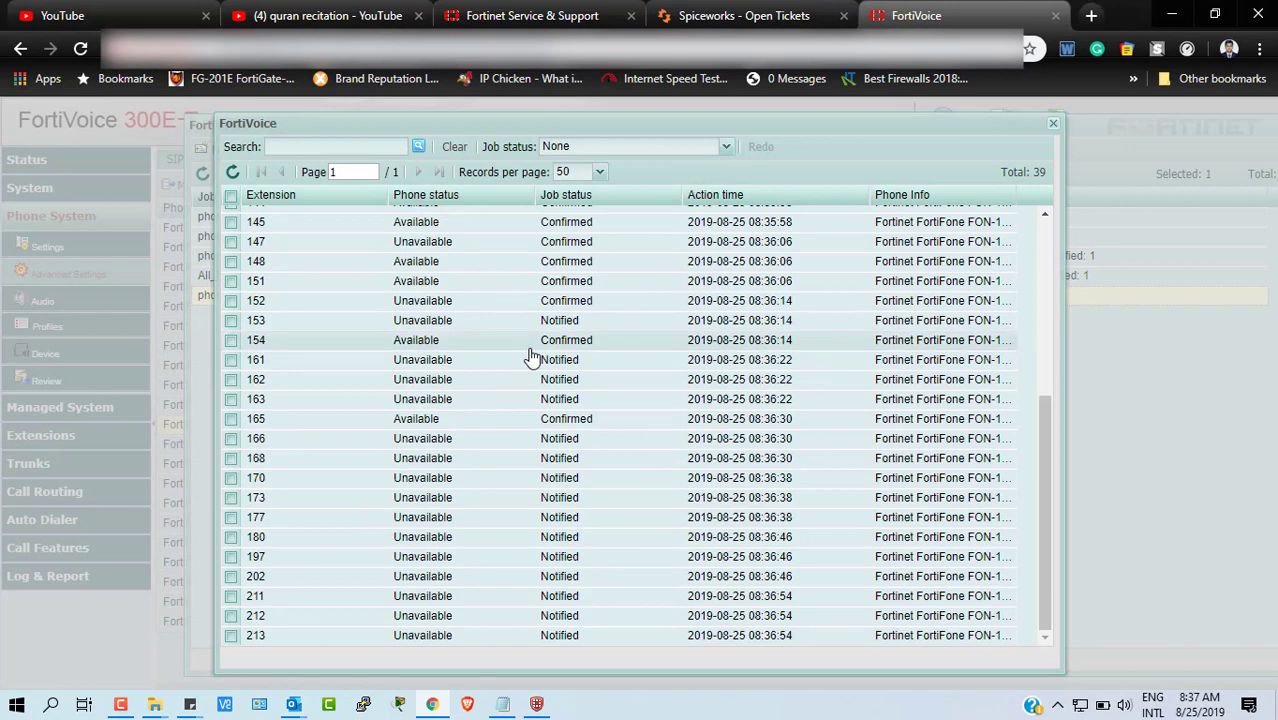
pyautogui.scroll(5, 532, 358)
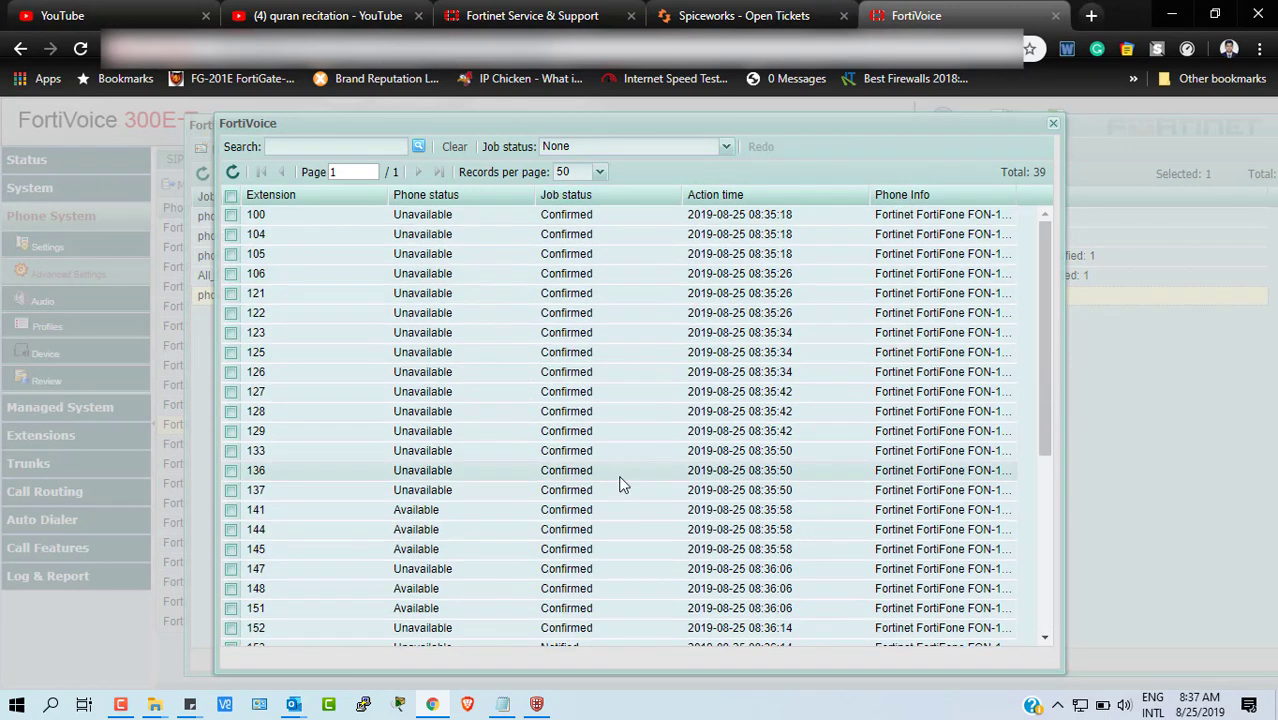
pyautogui.scroll(-3, 619, 482)
pyautogui.scroll(-2, 619, 484)
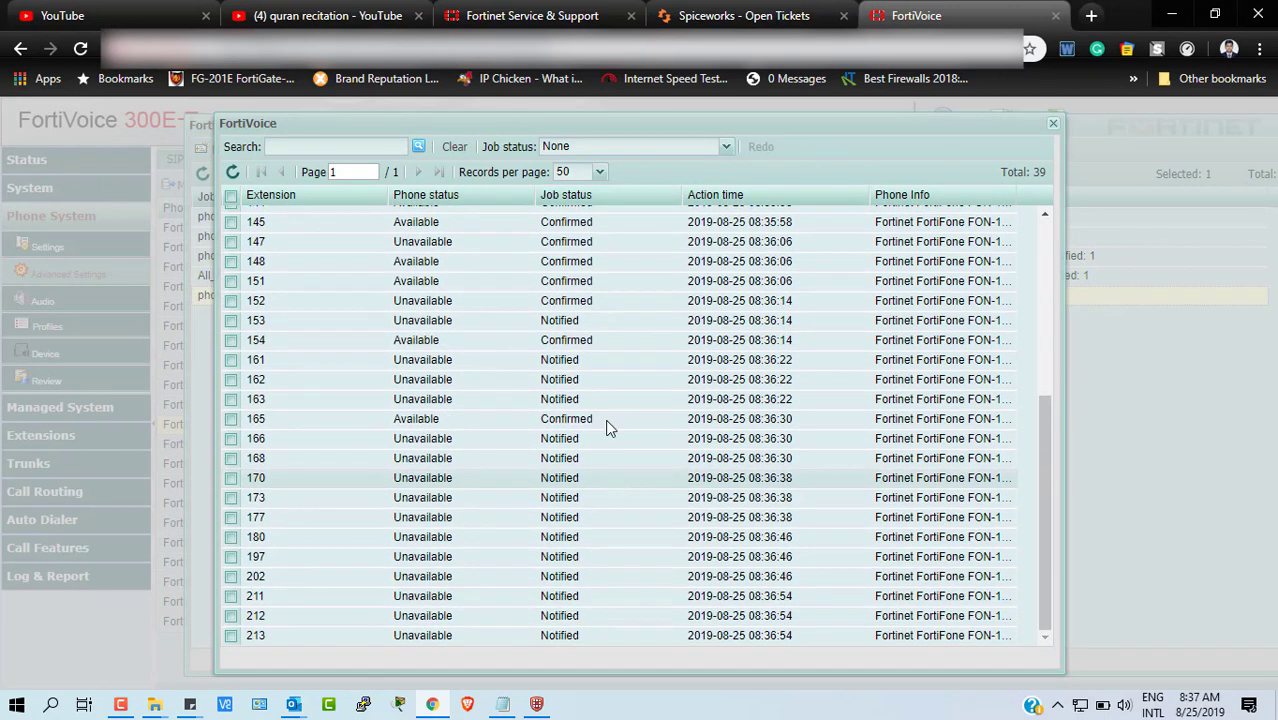
pyautogui.scroll(5, 627, 430)
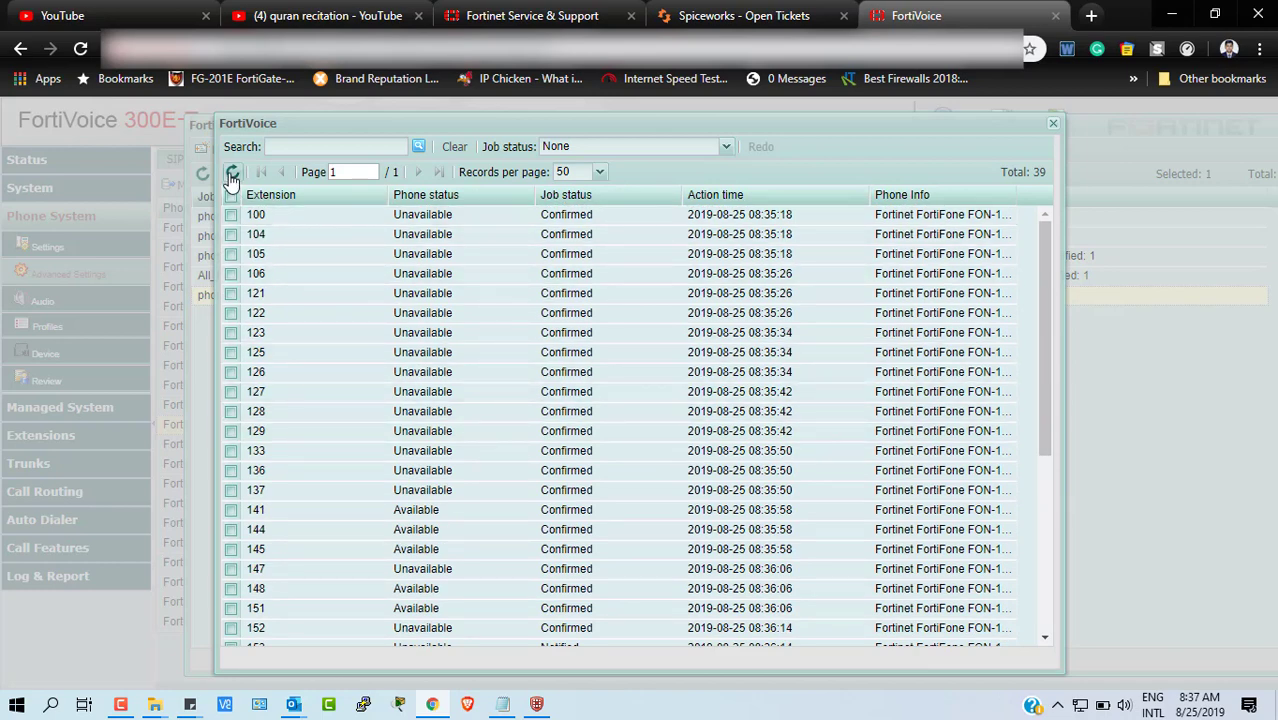
pyautogui.scroll(-5, 479, 348)
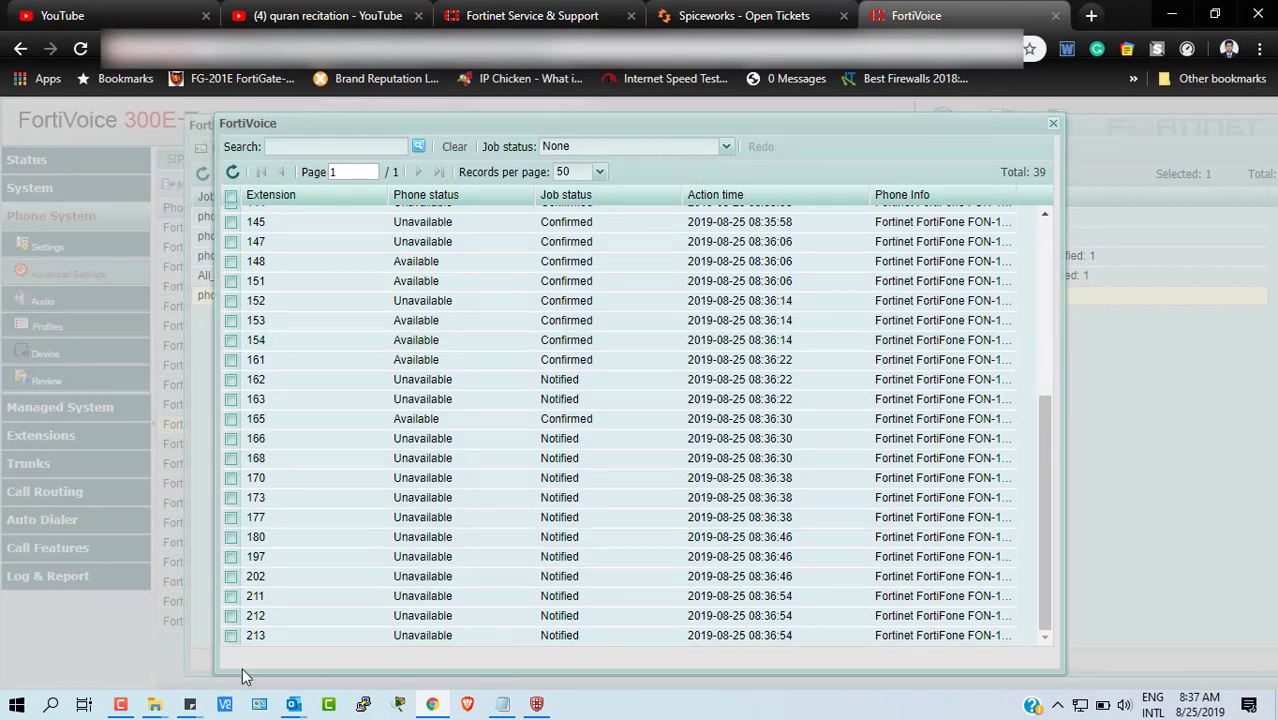
# - Pause the Camtasia screen recording and hide the recorder panel
pyautogui.click(118, 706)
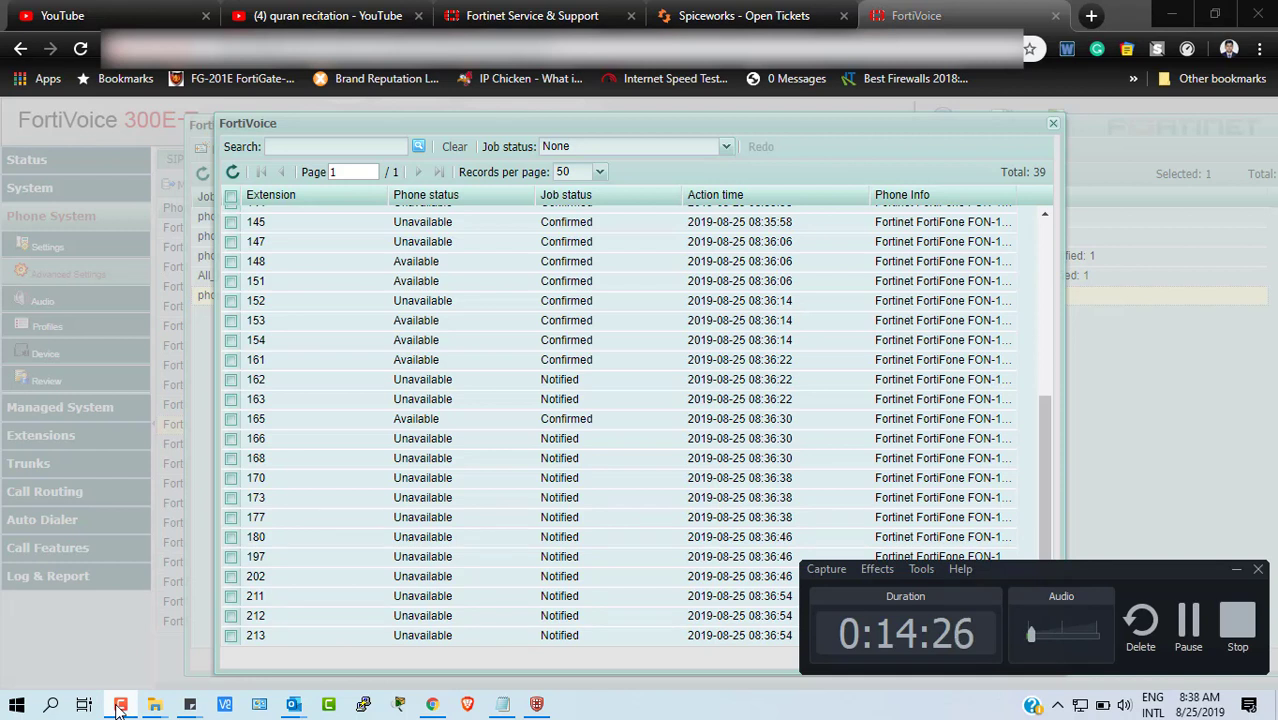
pyautogui.moveTo(124, 705)
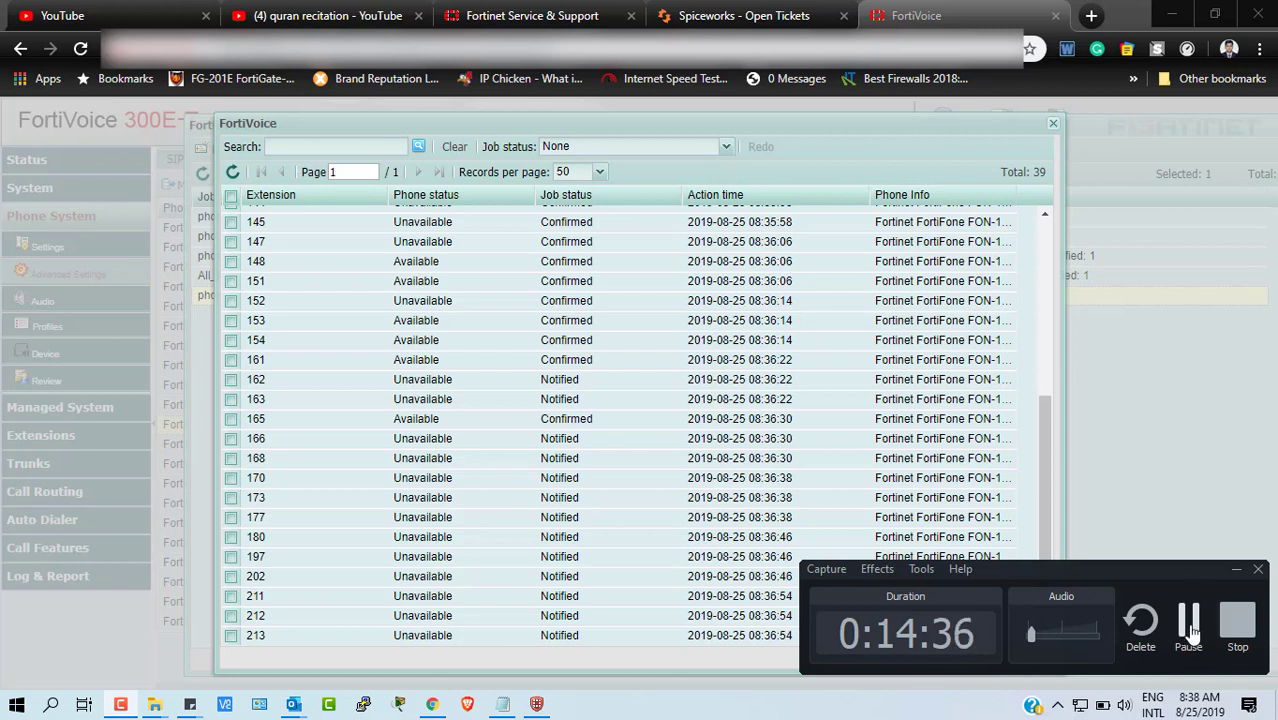
pyautogui.click(1190, 625)
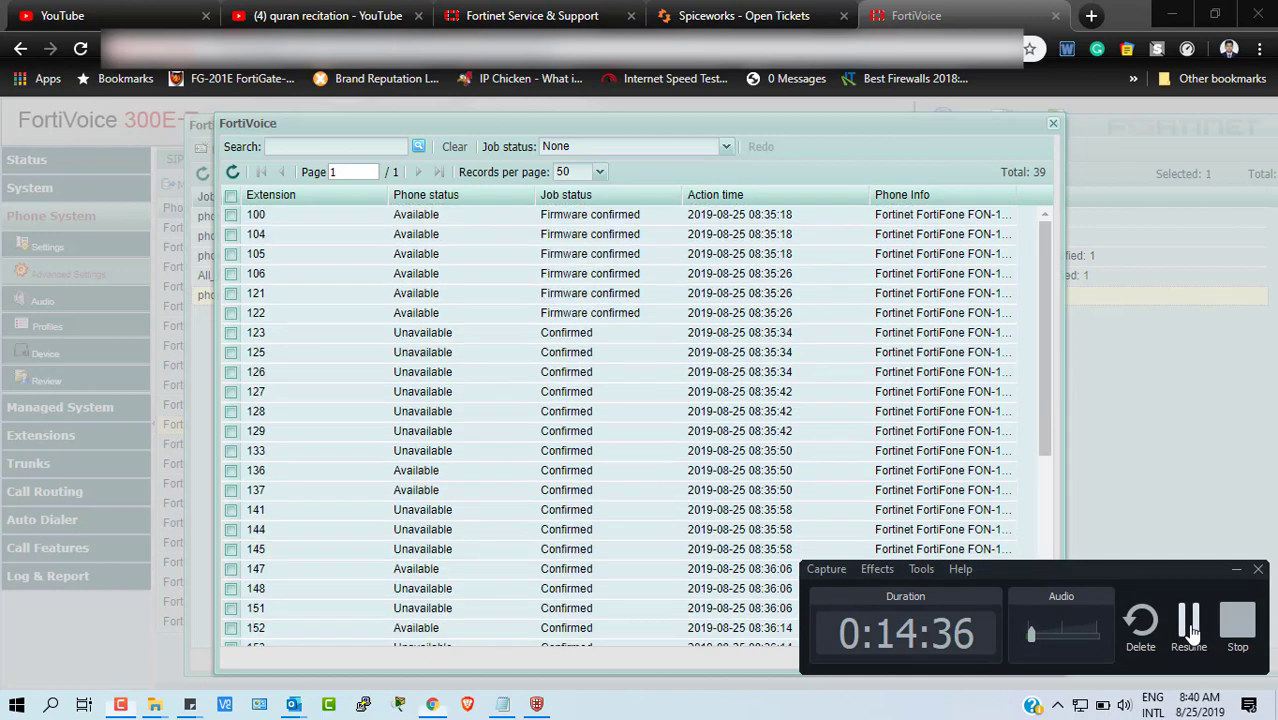
pyautogui.click(1190, 625)
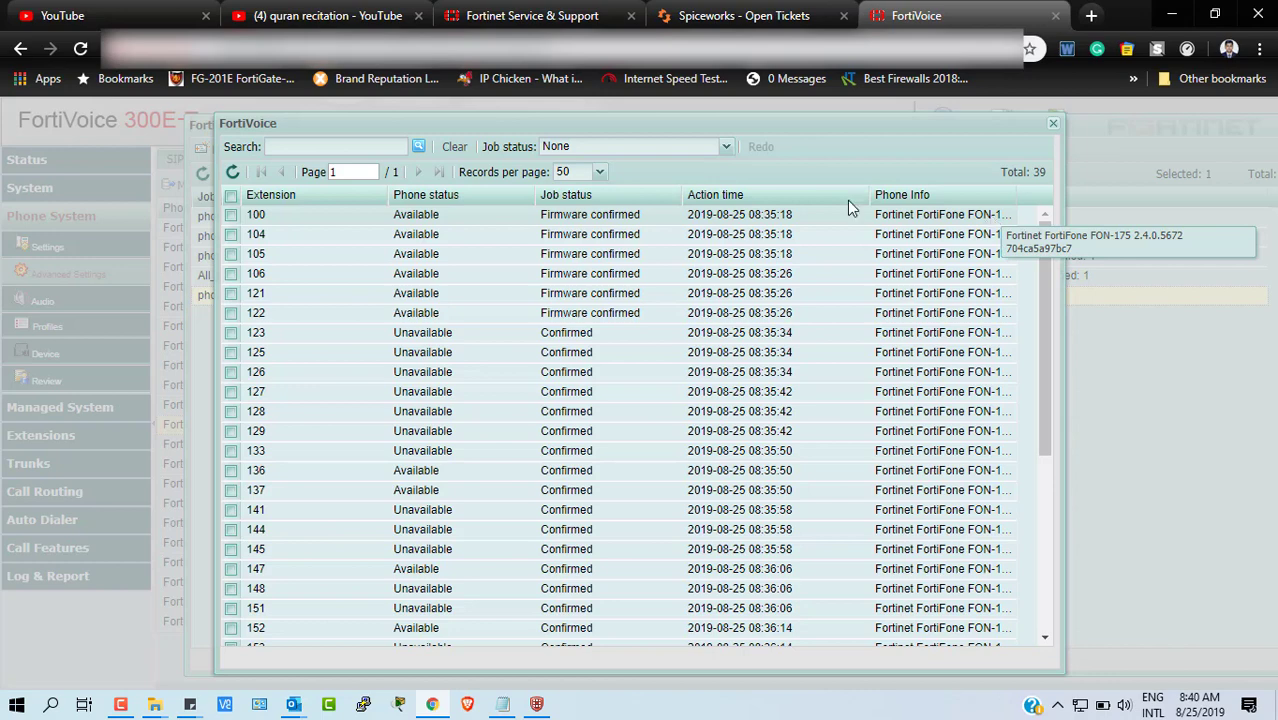
# - Try the Job status filter with Firmware confirmed, Confirmed and Notified in turn
pyautogui.click(728, 149)
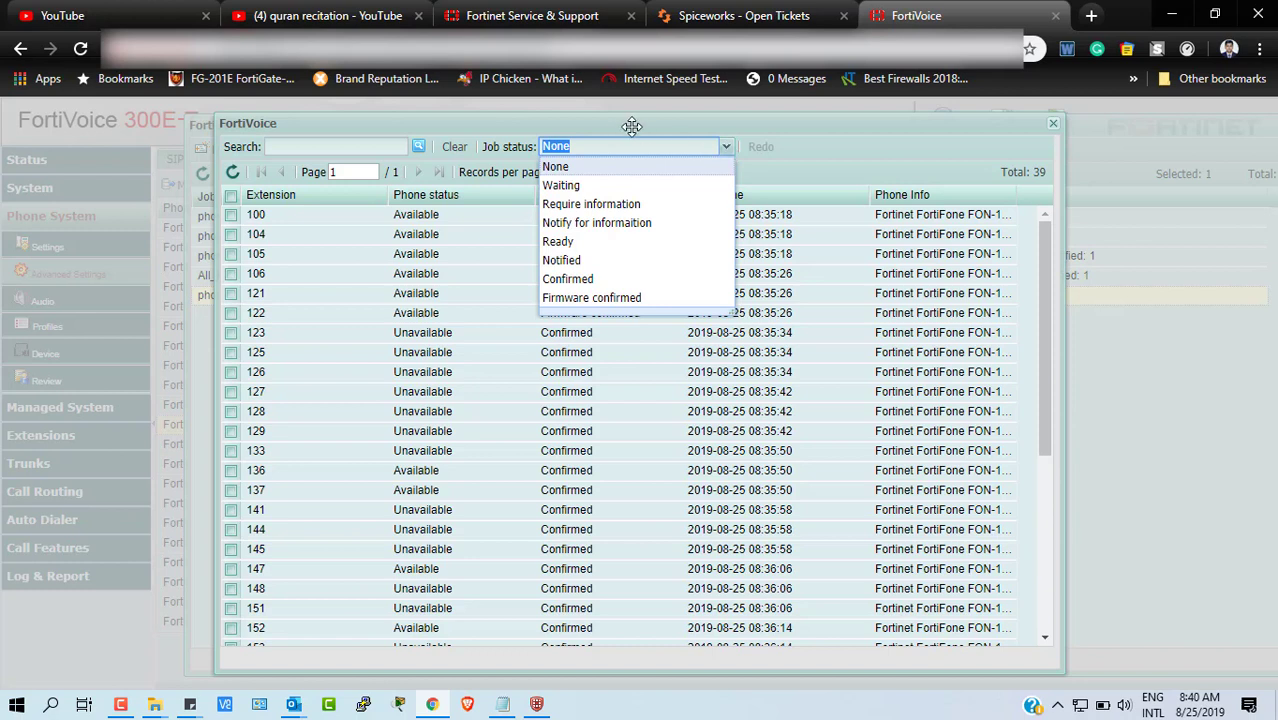
pyautogui.click(603, 298)
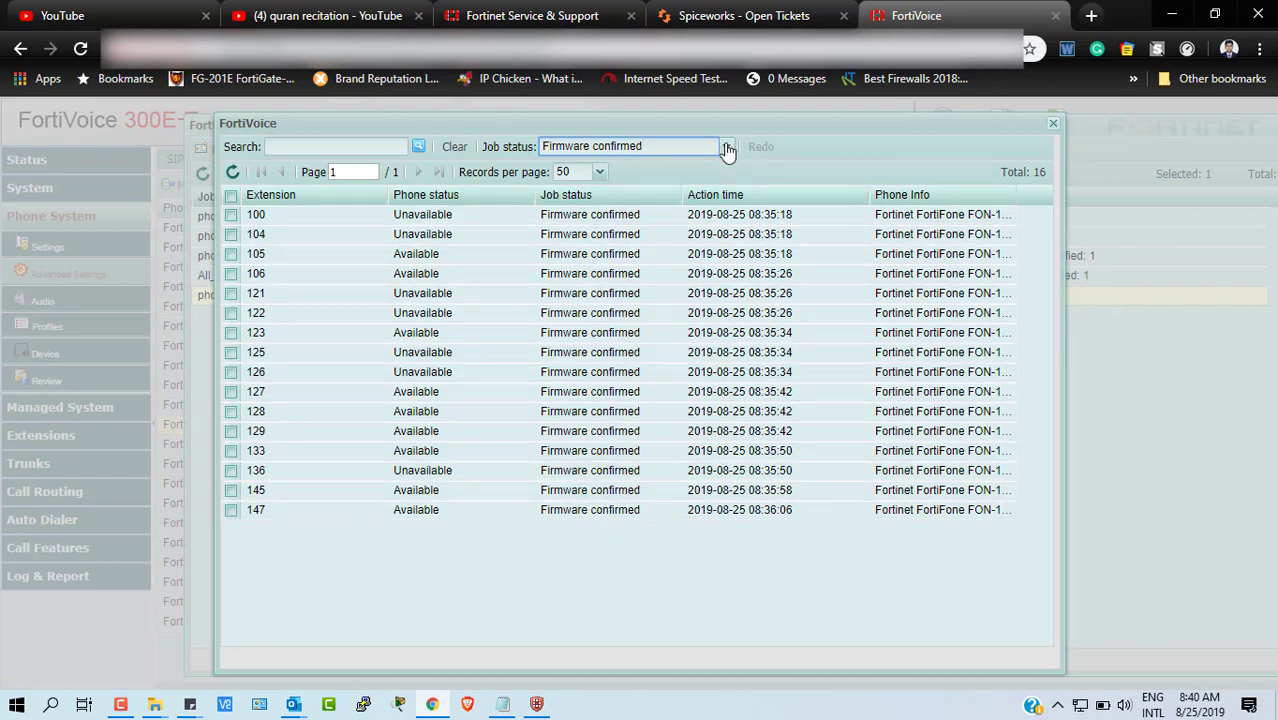
pyautogui.click(727, 148)
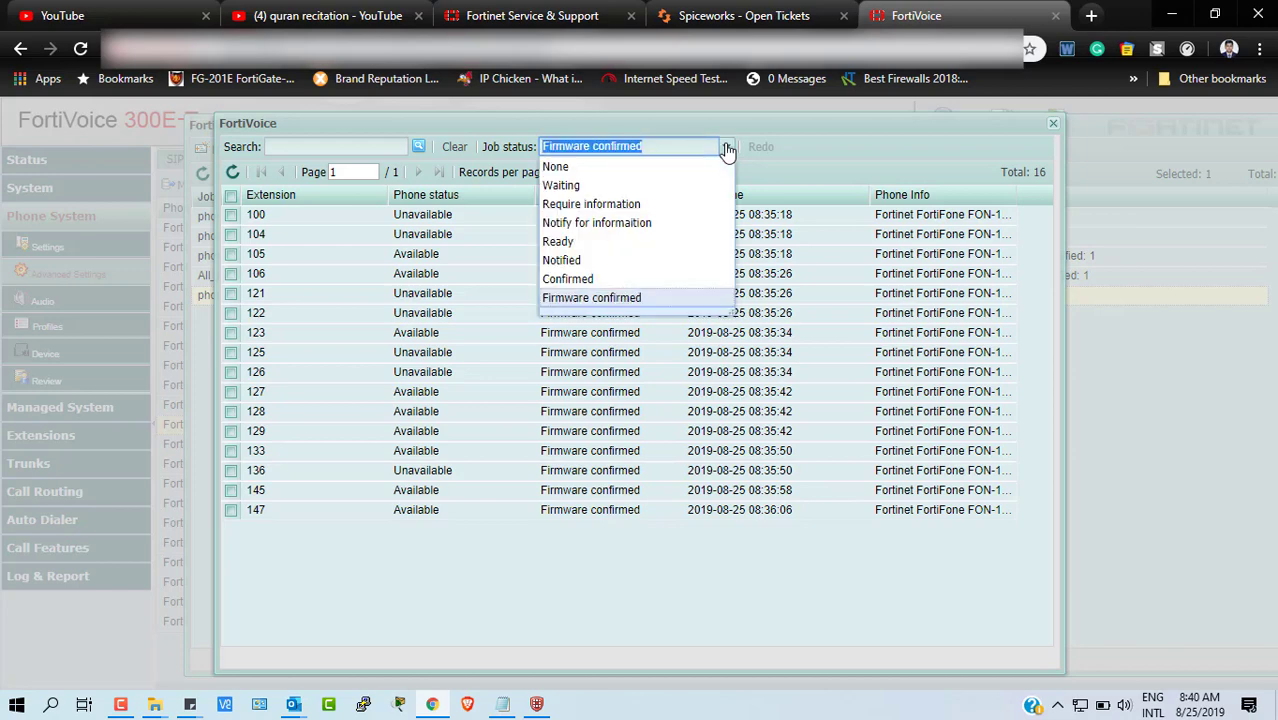
pyautogui.click(585, 278)
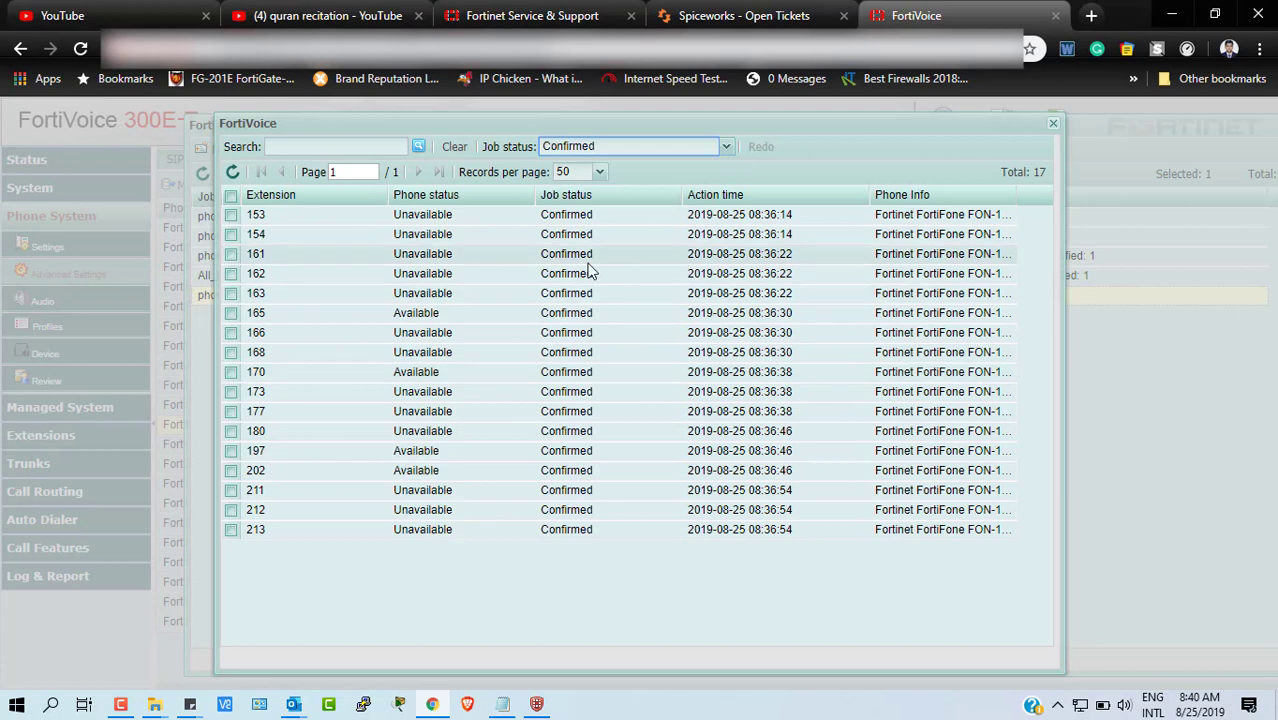
pyautogui.click(729, 148)
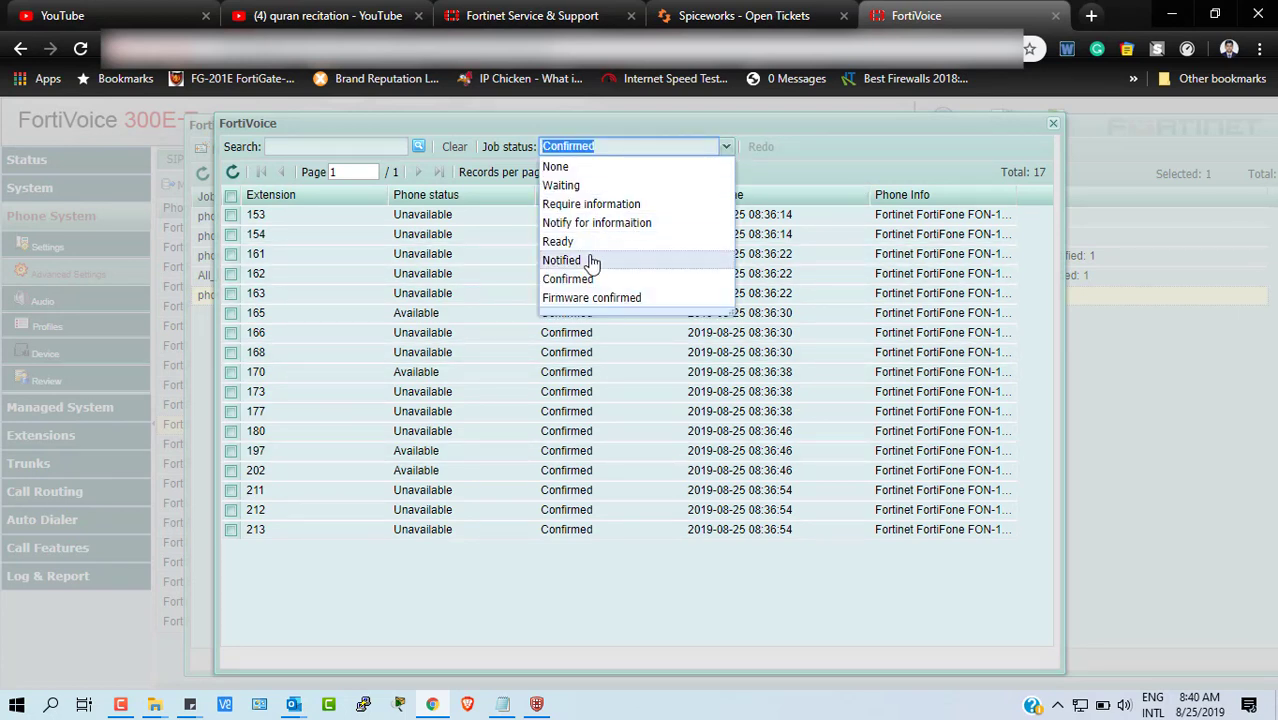
pyautogui.click(592, 260)
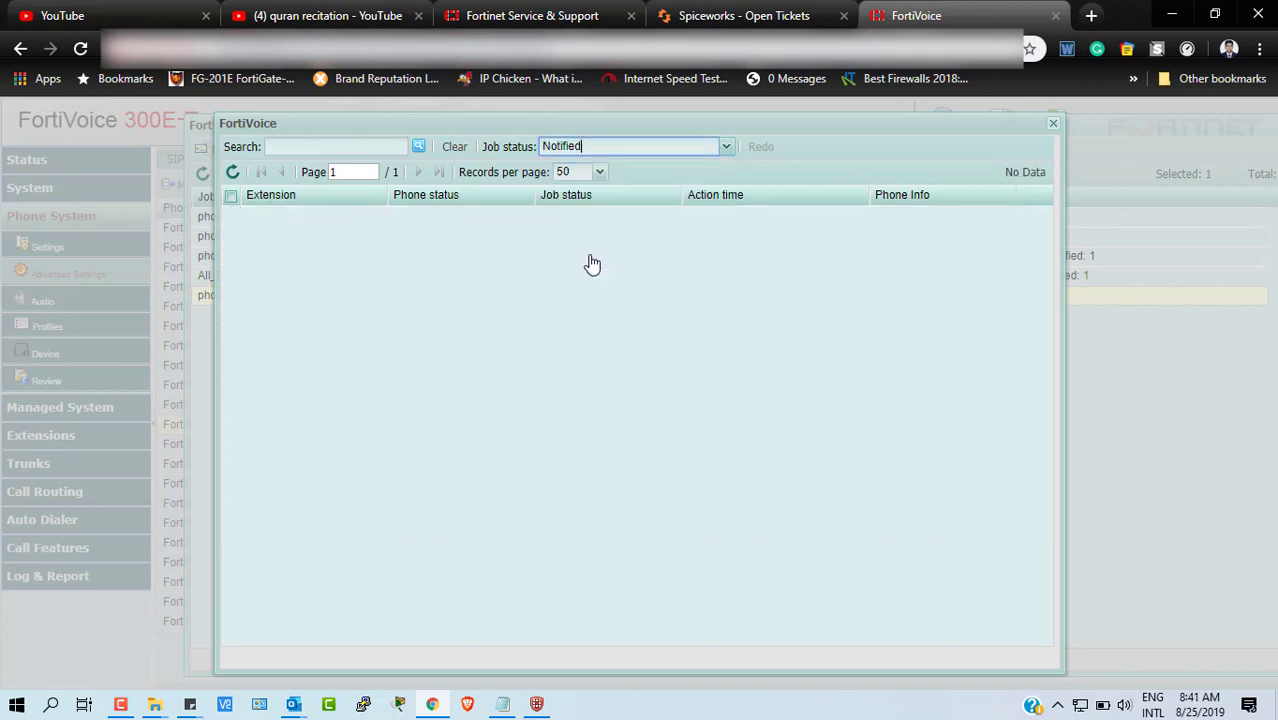
pyautogui.click(729, 148)
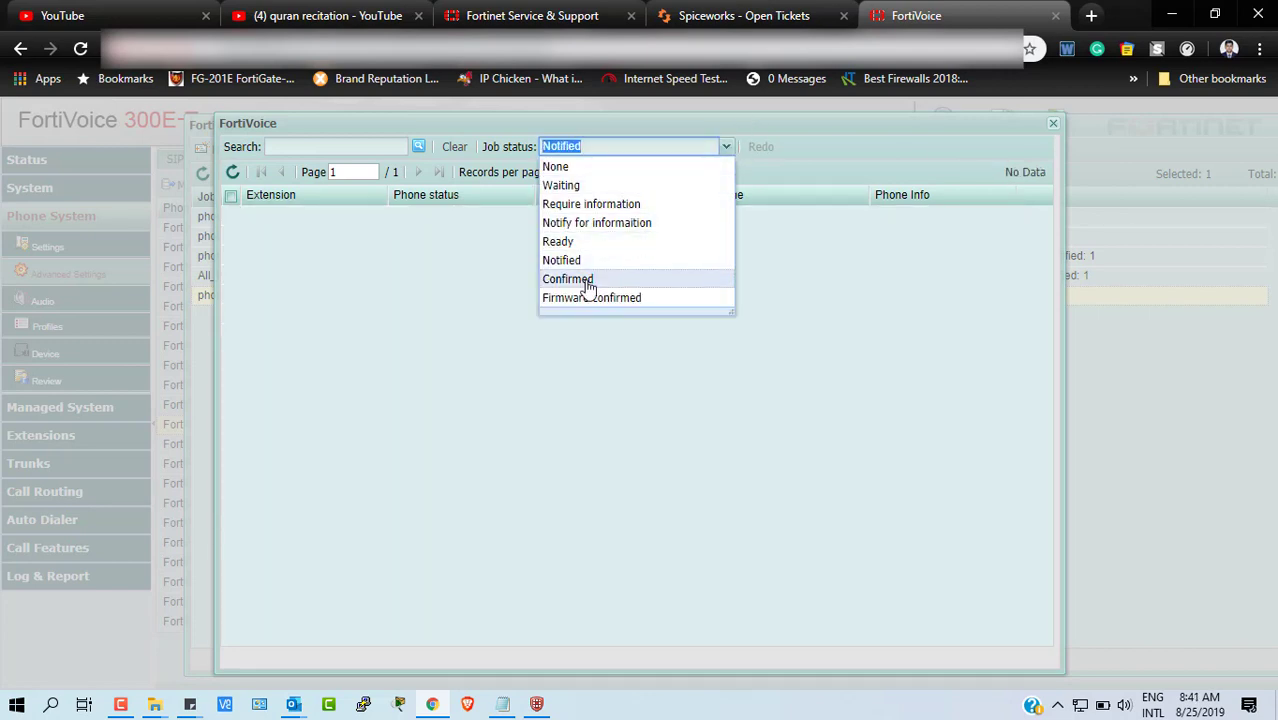
pyautogui.click(586, 281)
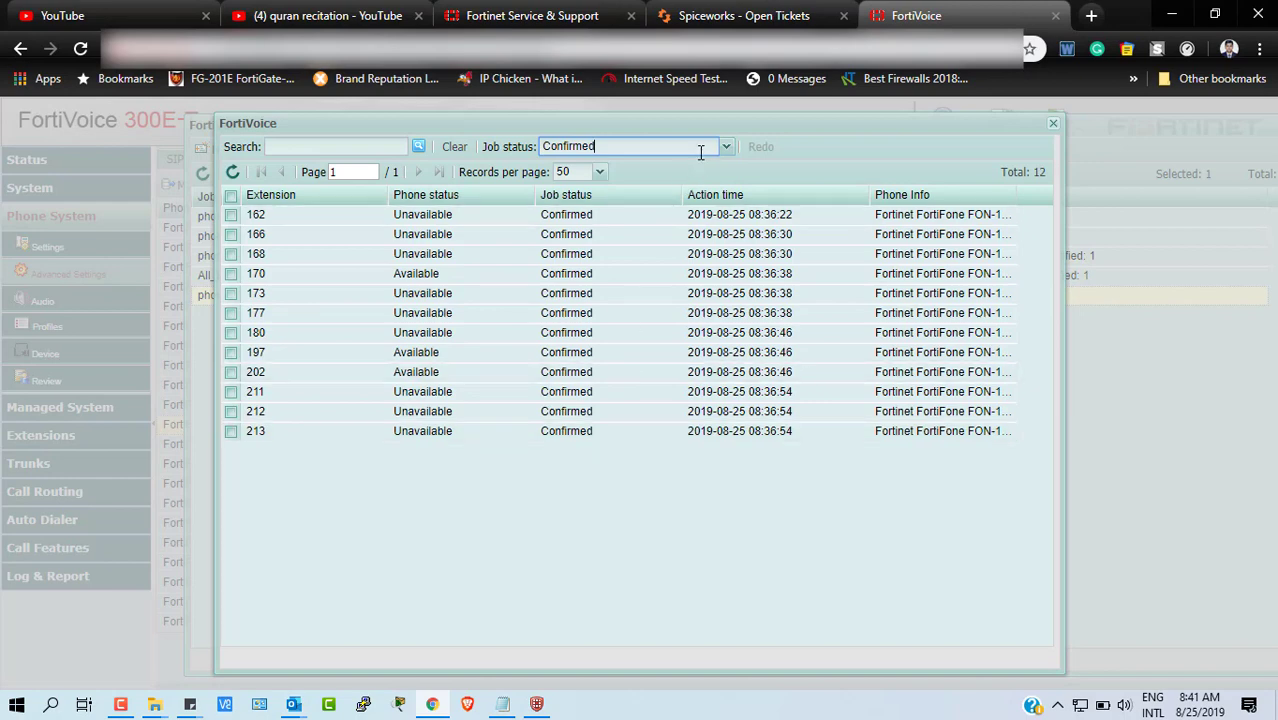
# - Filter to Firmware confirmed and scroll through the 27 matching extensions
pyautogui.click(727, 148)
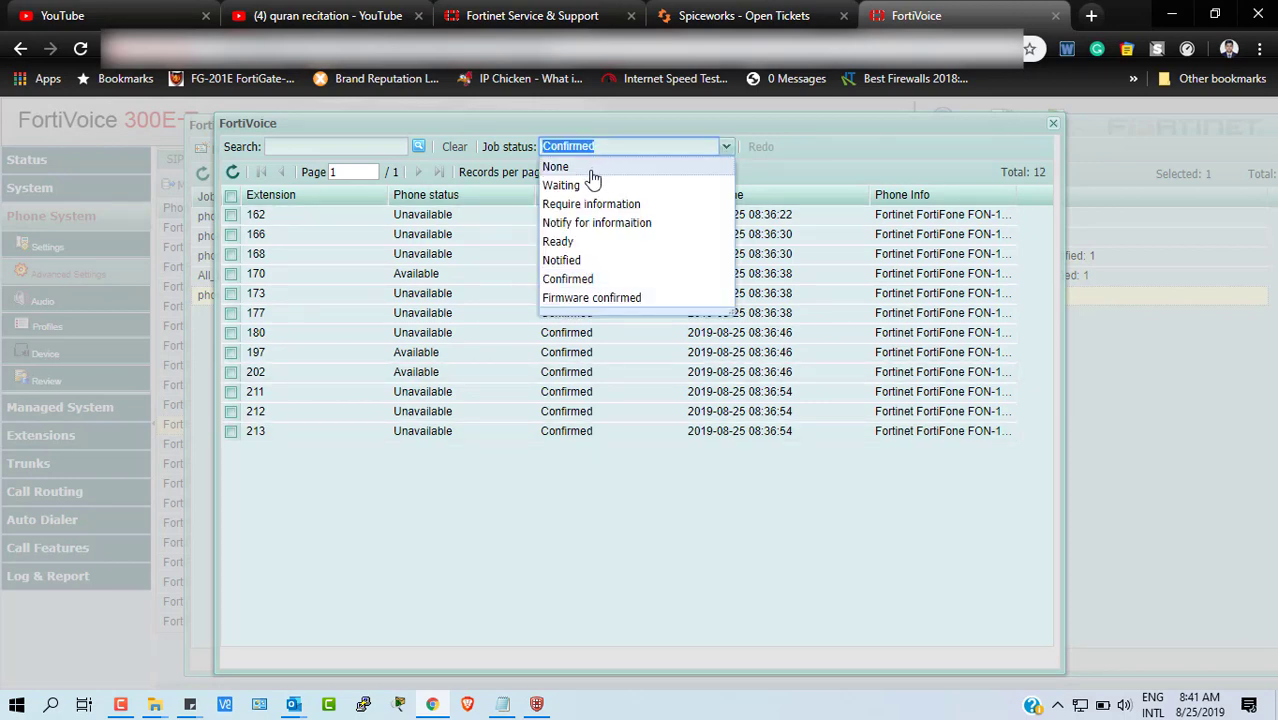
pyautogui.click(588, 300)
pyautogui.scroll(-3, 608, 440)
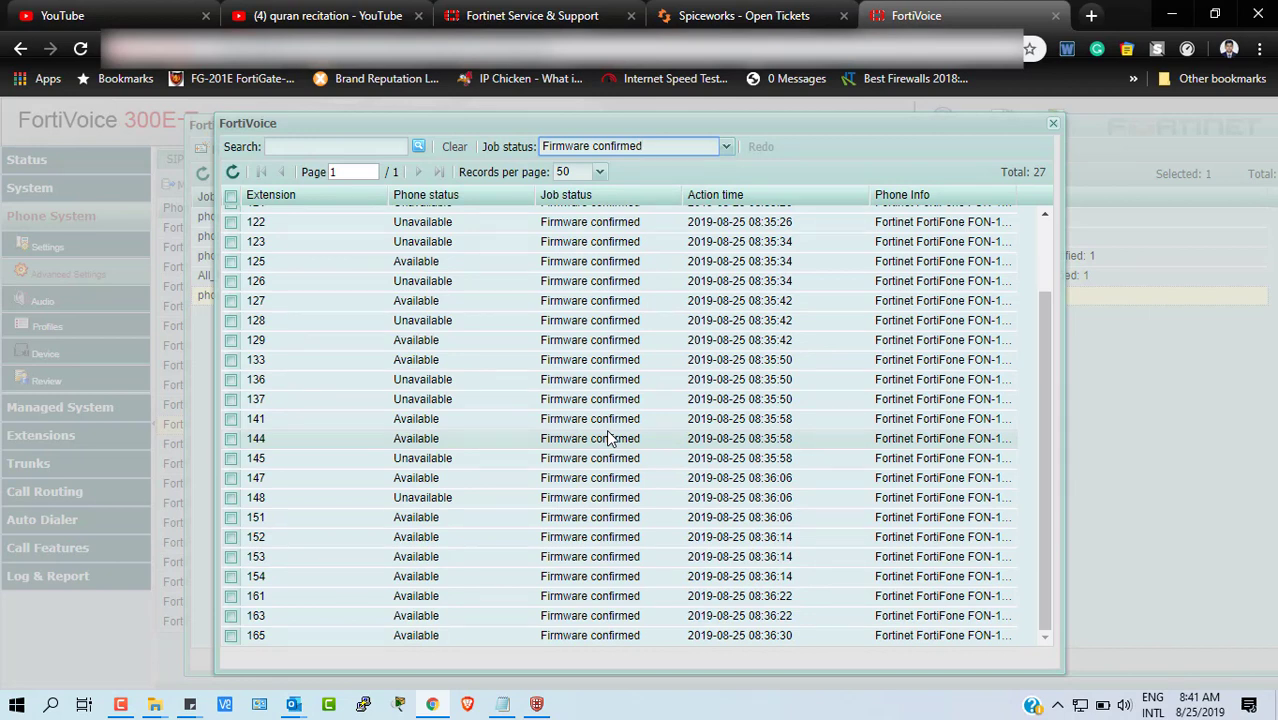
pyautogui.scroll(3, 608, 438)
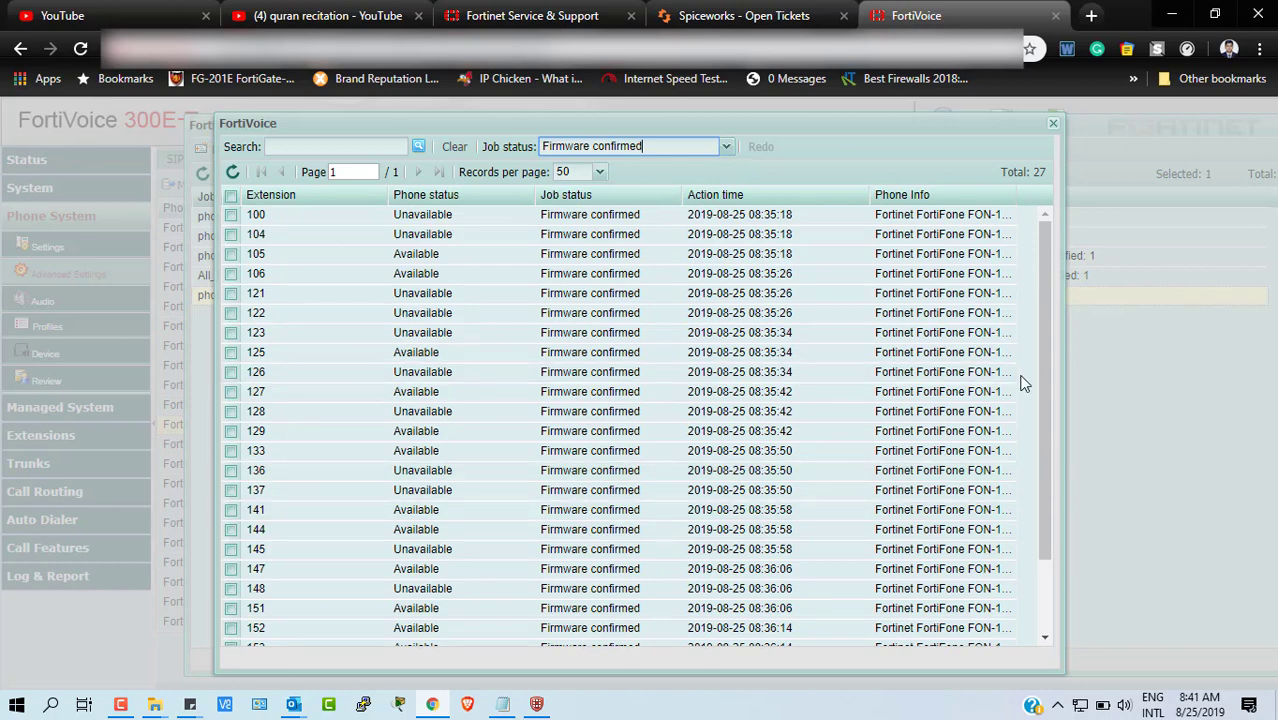
pyautogui.moveTo(1041, 362); pyautogui.dragTo(1055, 292)
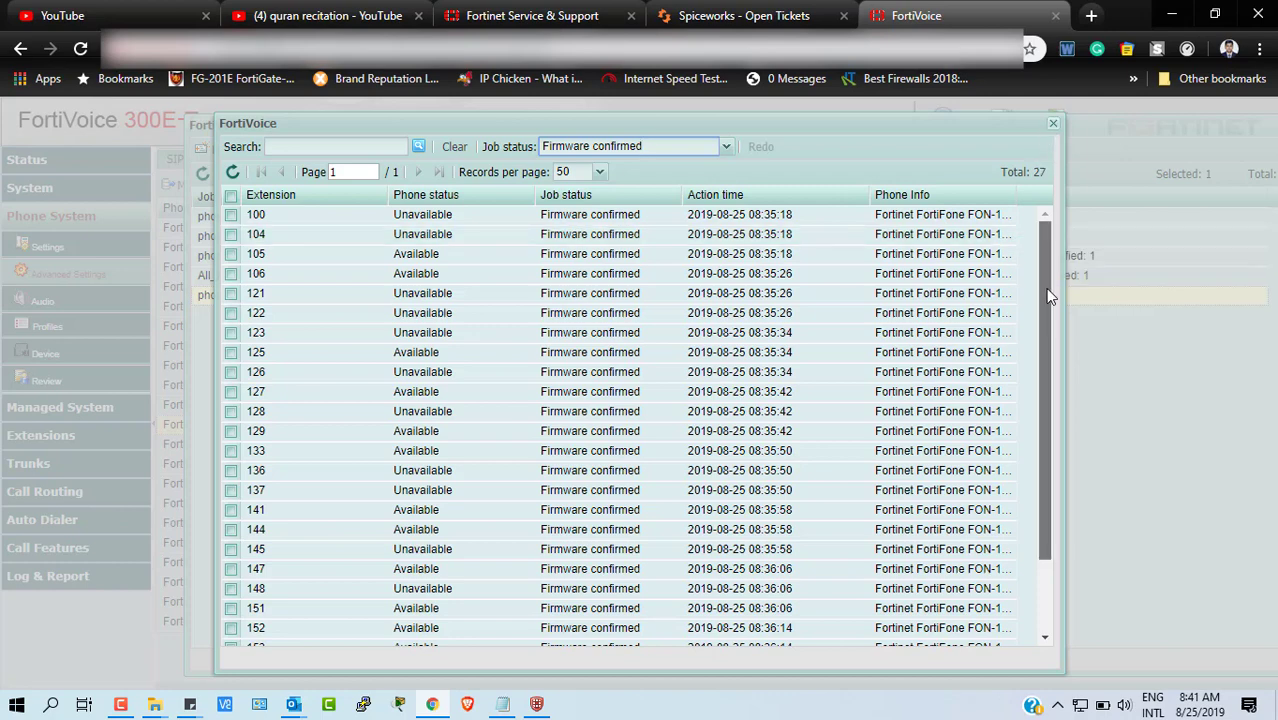
pyautogui.moveTo(1048, 375); pyautogui.dragTo(1050, 445)
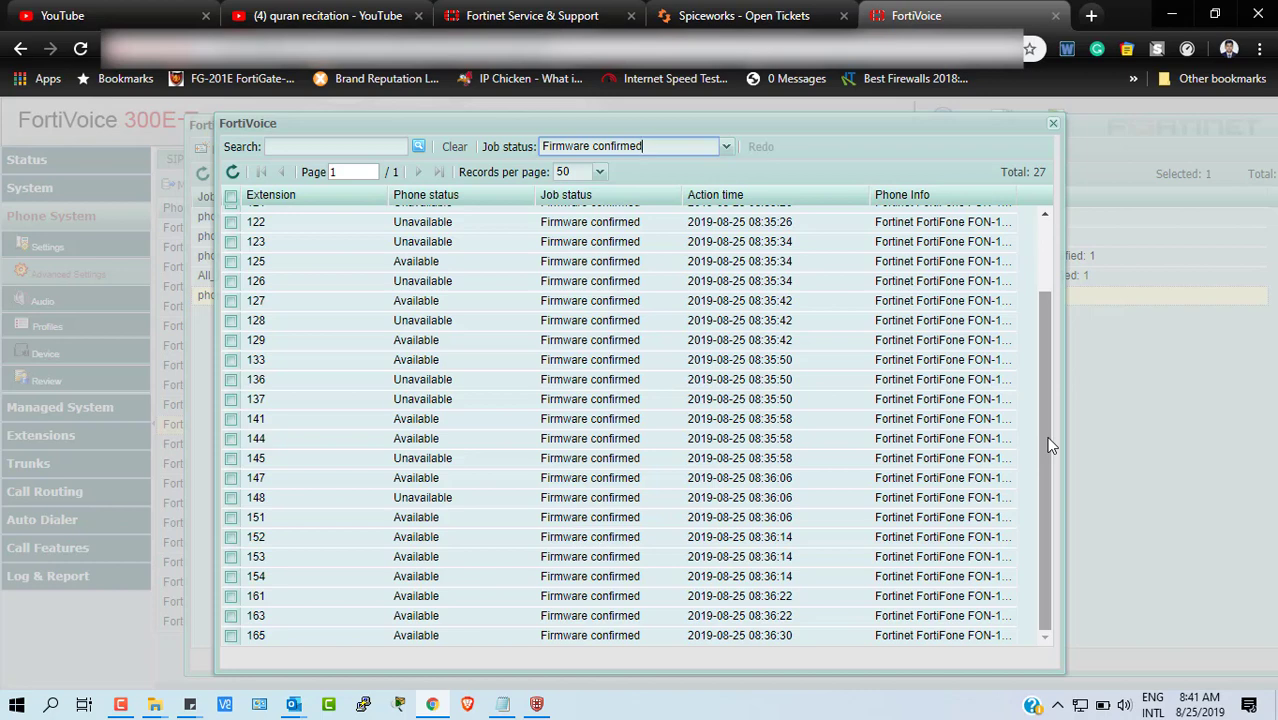
# - Close the firmware job's phone details and the firmware job list windows
pyautogui.click(1053, 126)
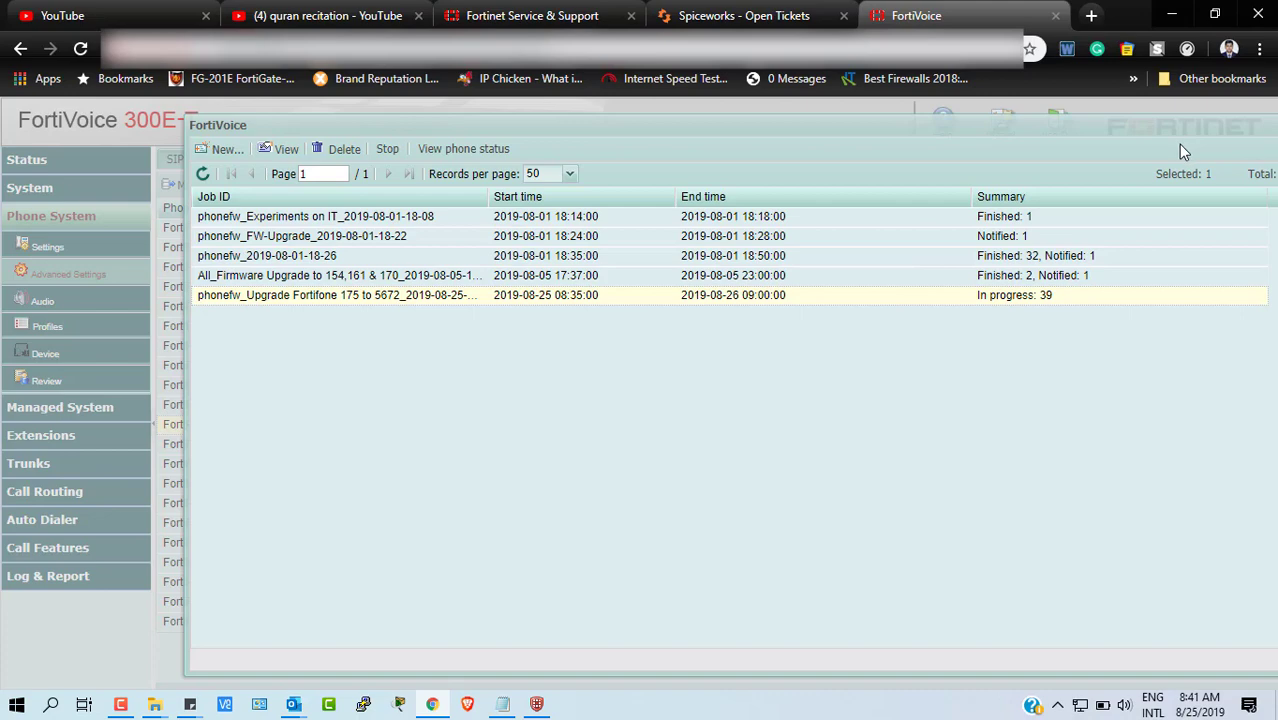
pyautogui.moveTo(955, 132); pyautogui.dragTo(733, 123)
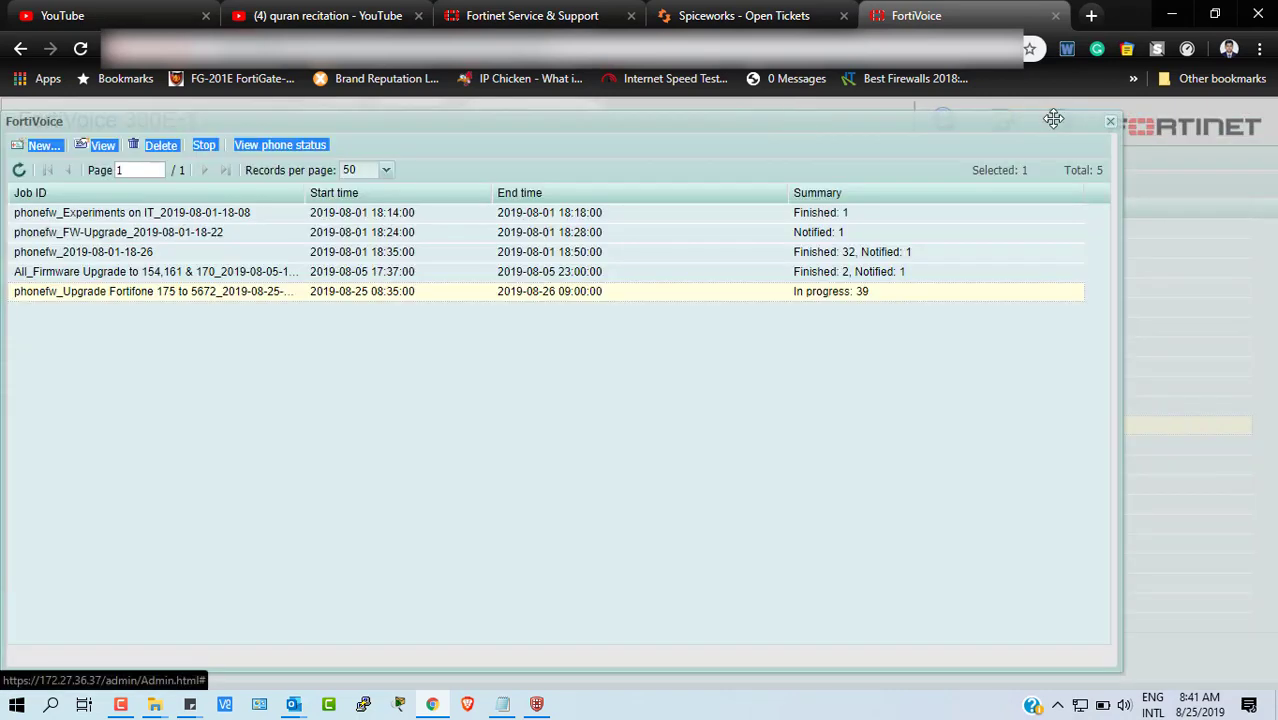
pyautogui.click(1113, 124)
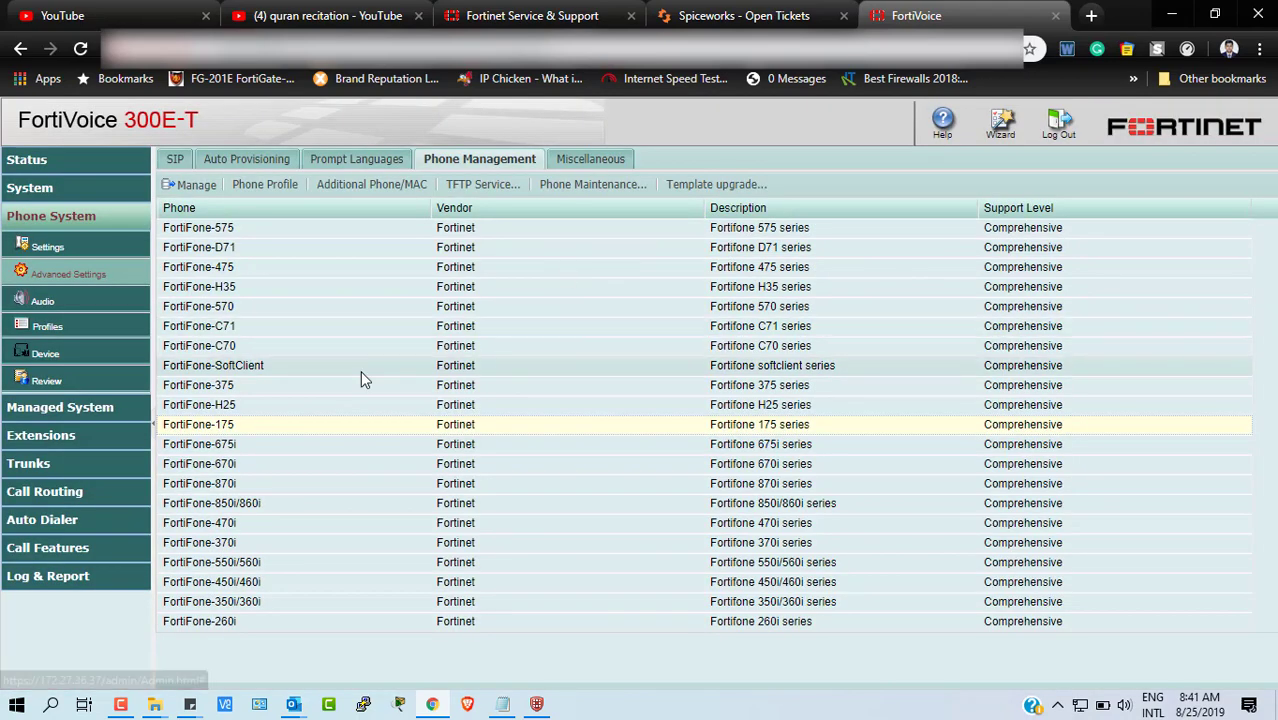
# - Review all 41 extensions' firmware job status in Phone System > Review > Phone Management
pyautogui.click(57, 380)
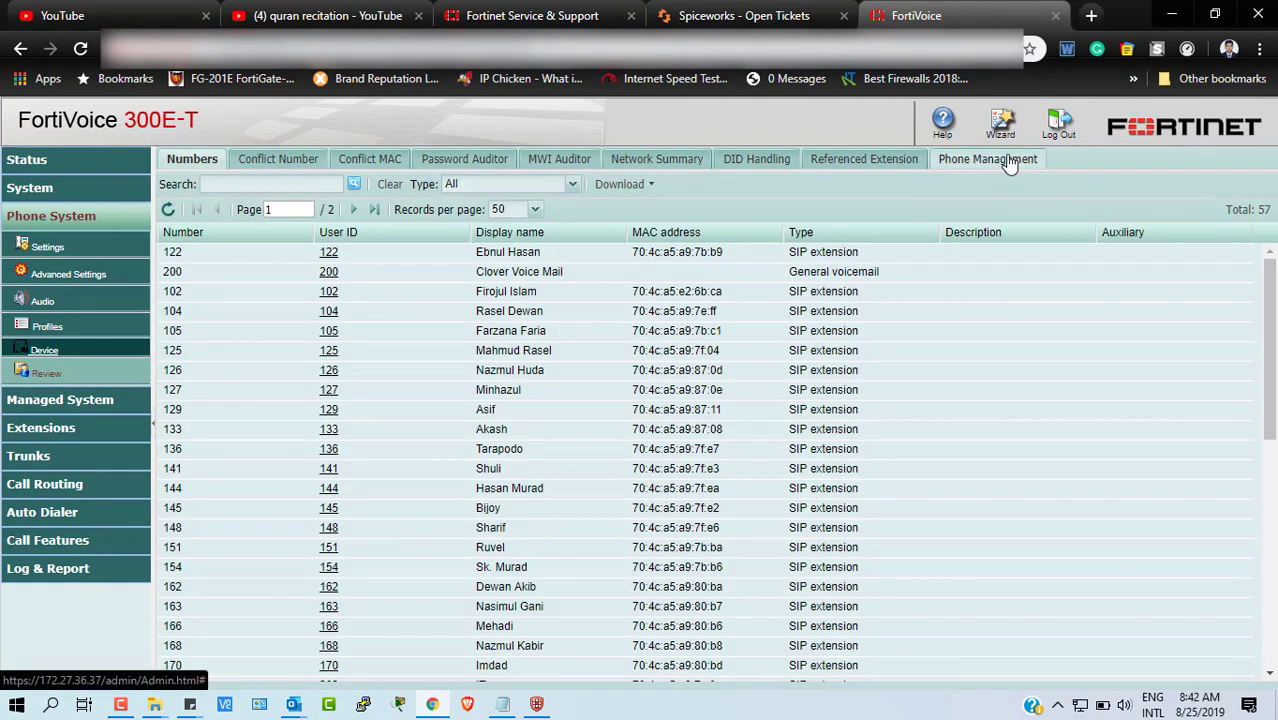
pyautogui.click(1010, 162)
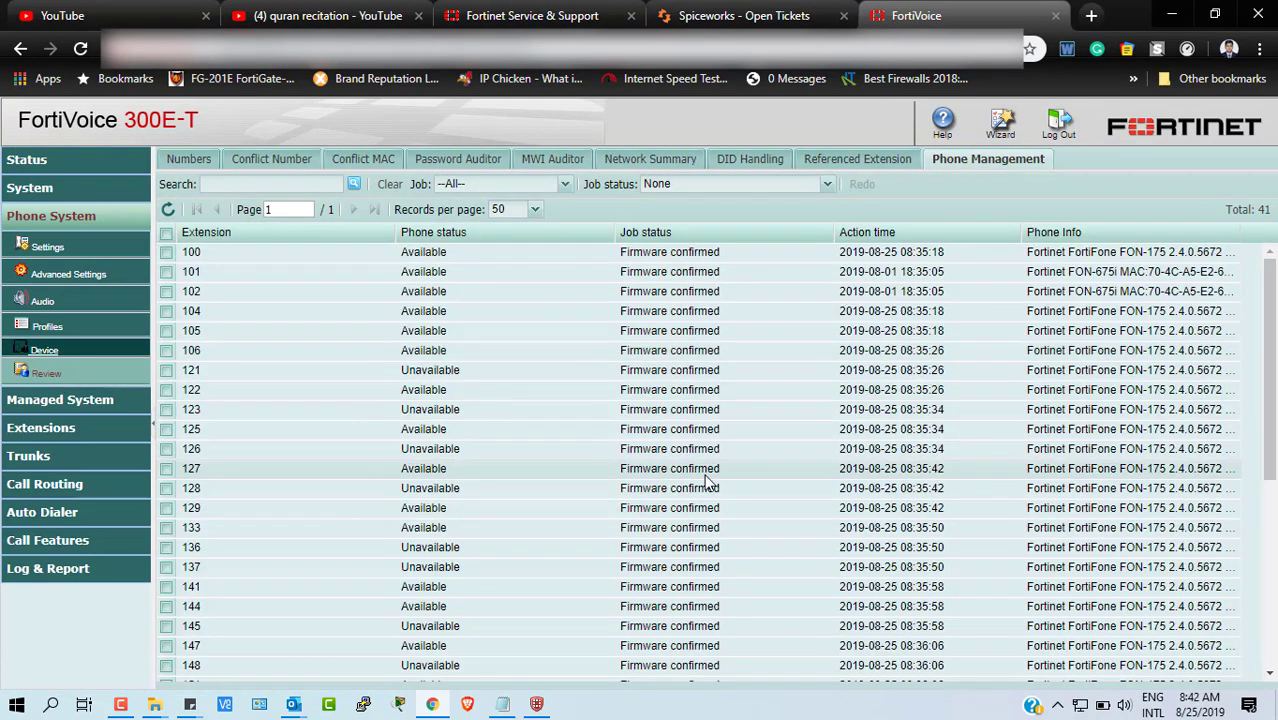
pyautogui.scroll(-4, 705, 440)
pyautogui.scroll(4, 706, 483)
pyautogui.scroll(-4, 706, 483)
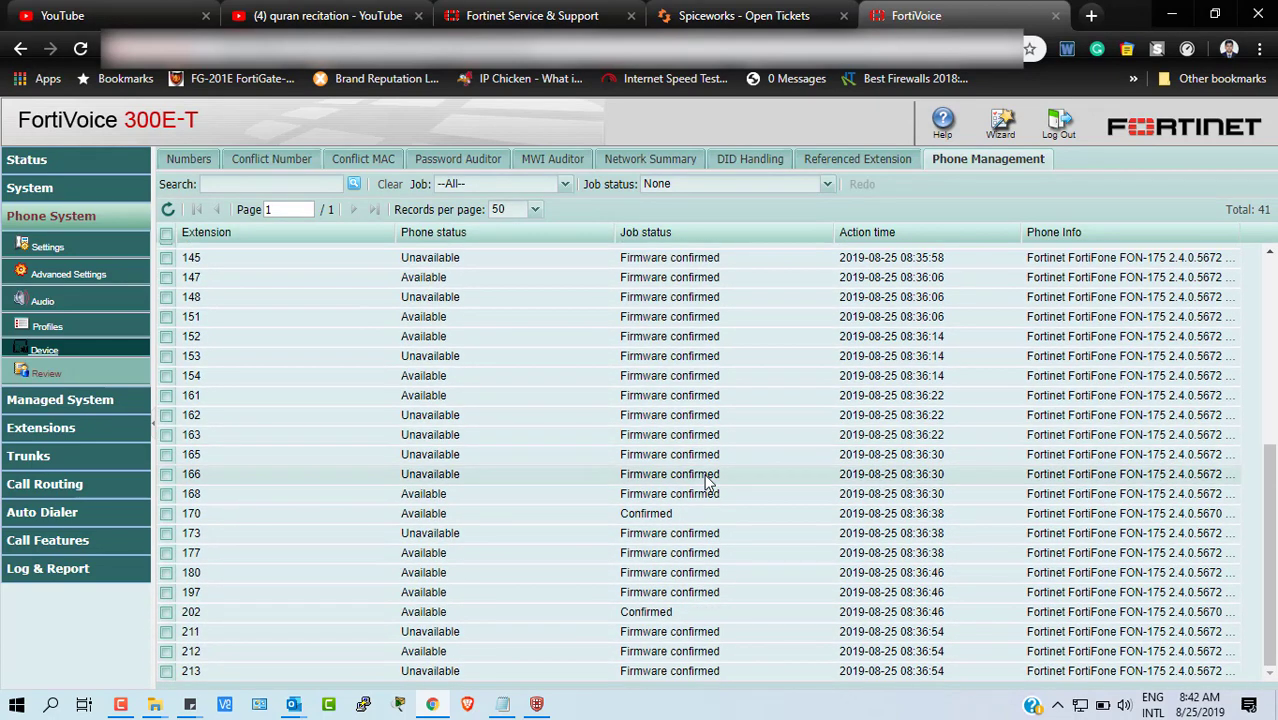
pyautogui.scroll(4, 706, 483)
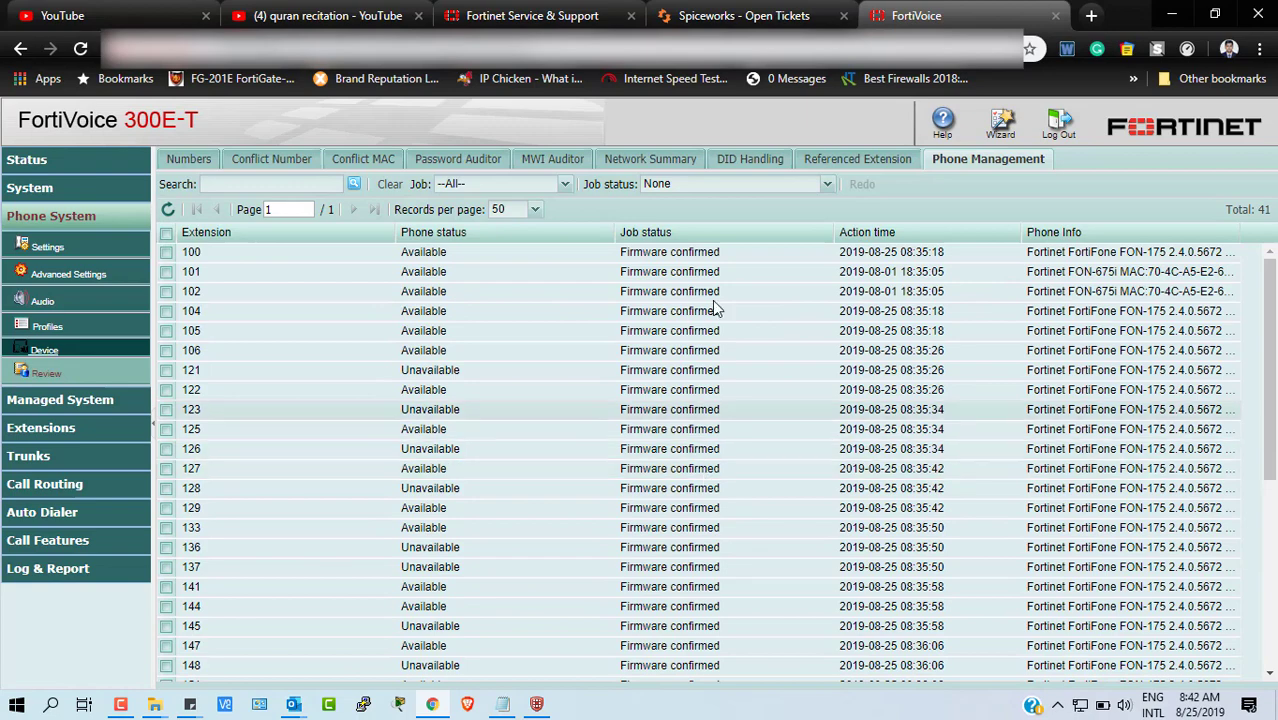
pyautogui.scroll(-3, 845, 338)
pyautogui.scroll(-1, 857, 345)
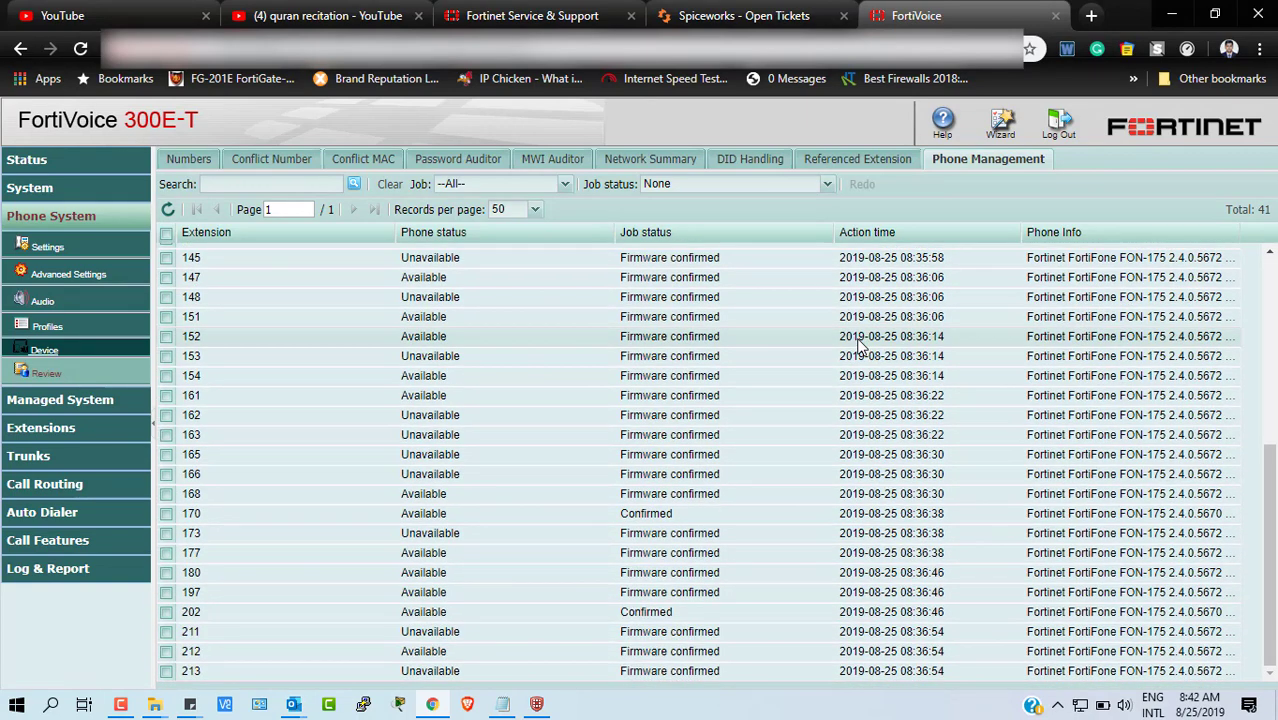
pyautogui.scroll(4, 857, 340)
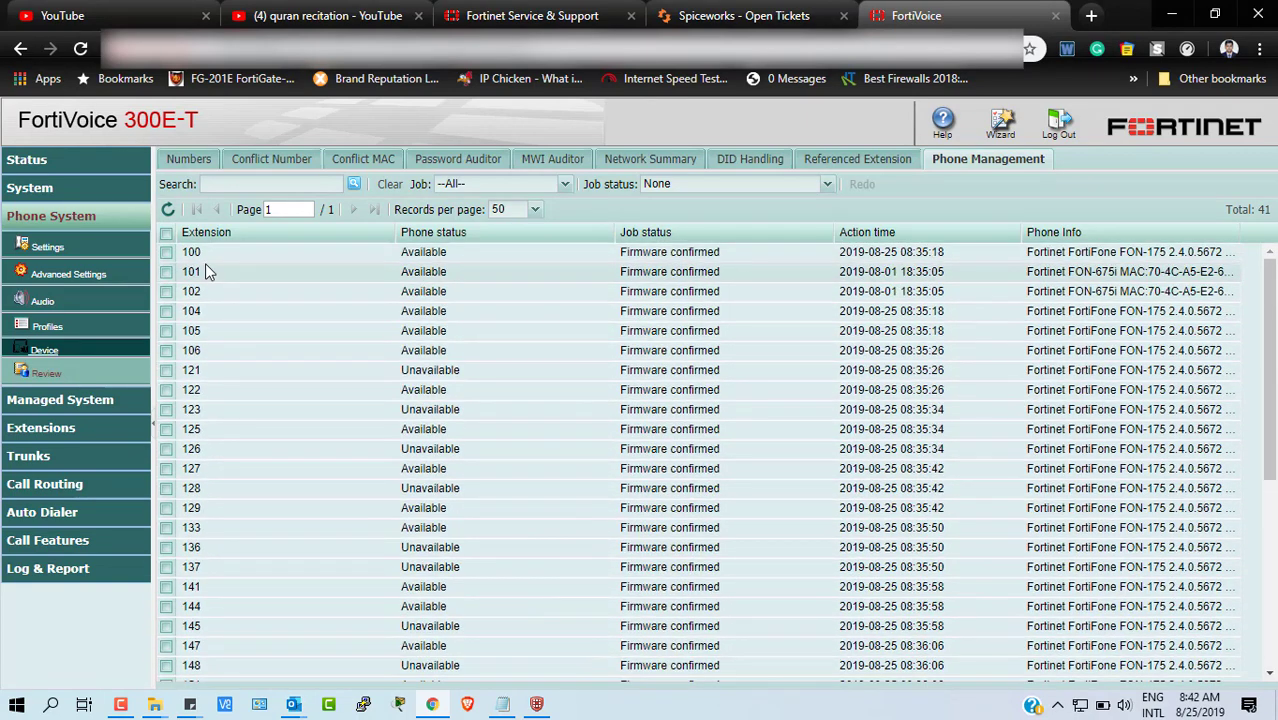
pyautogui.scroll(-1, 1095, 364)
pyautogui.scroll(1, 1095, 364)
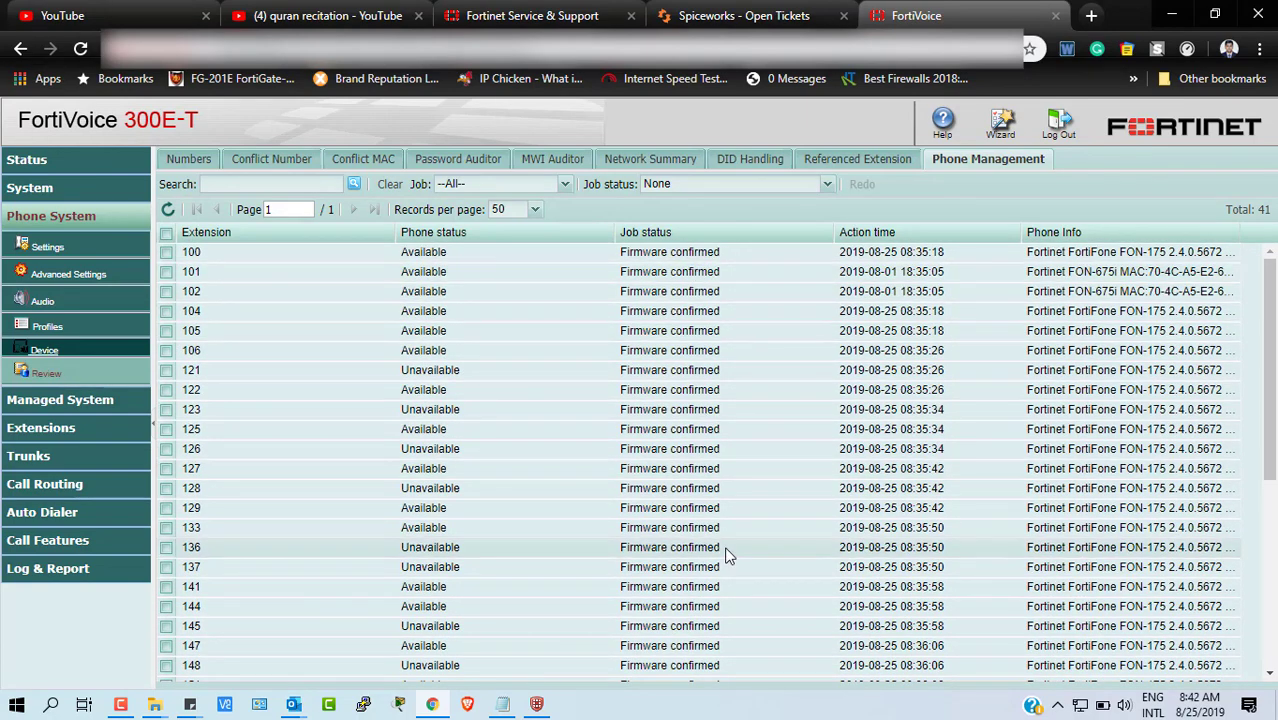
pyautogui.scroll(-3, 727, 555)
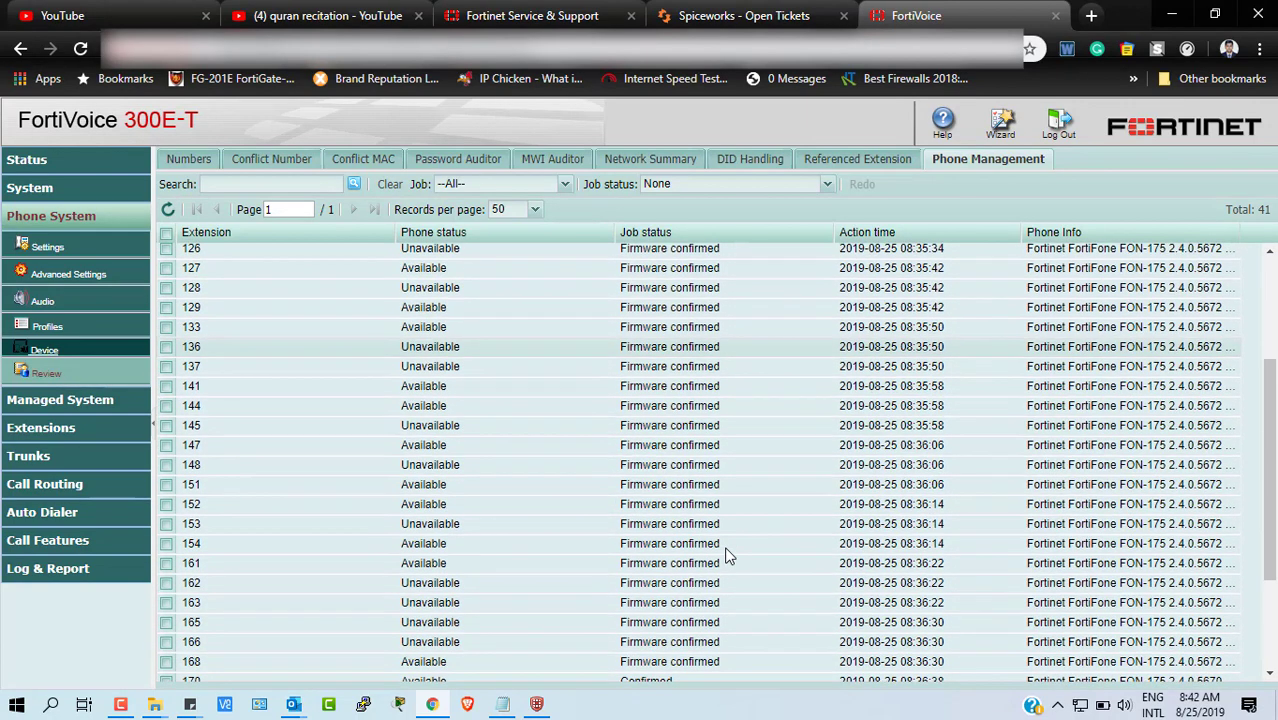
pyautogui.scroll(-2, 727, 555)
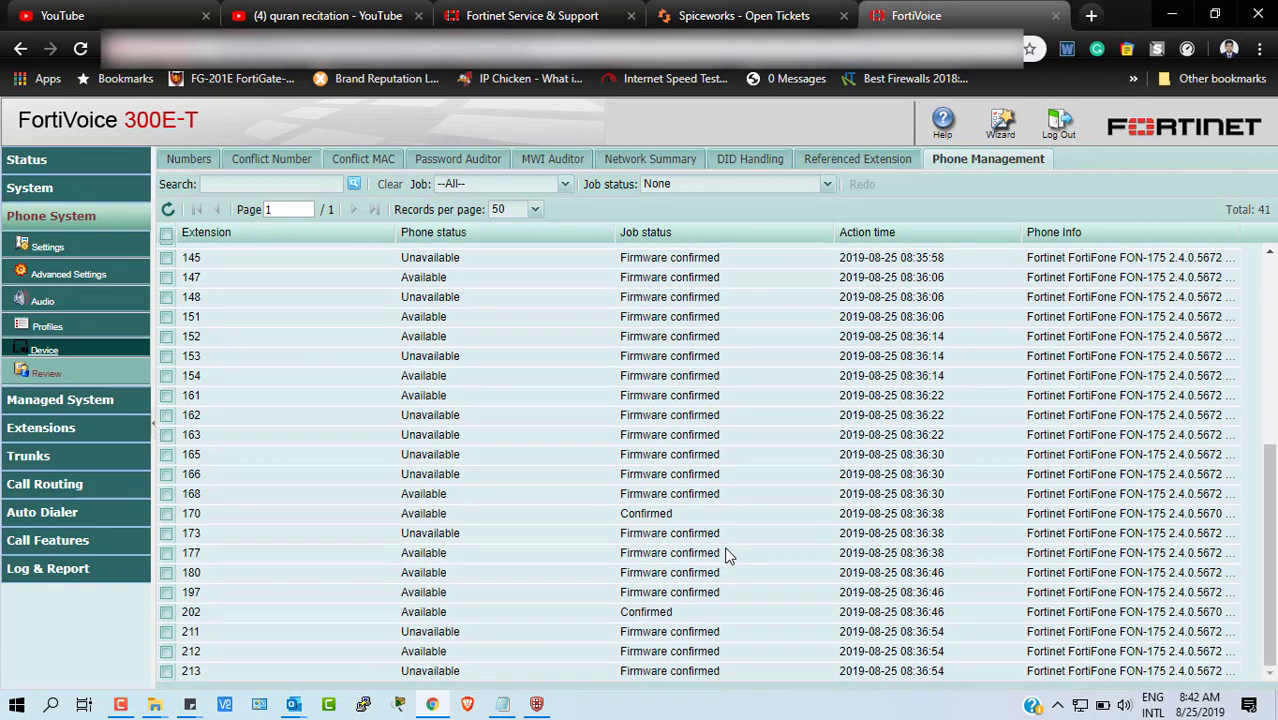
pyautogui.scroll(1, 727, 555)
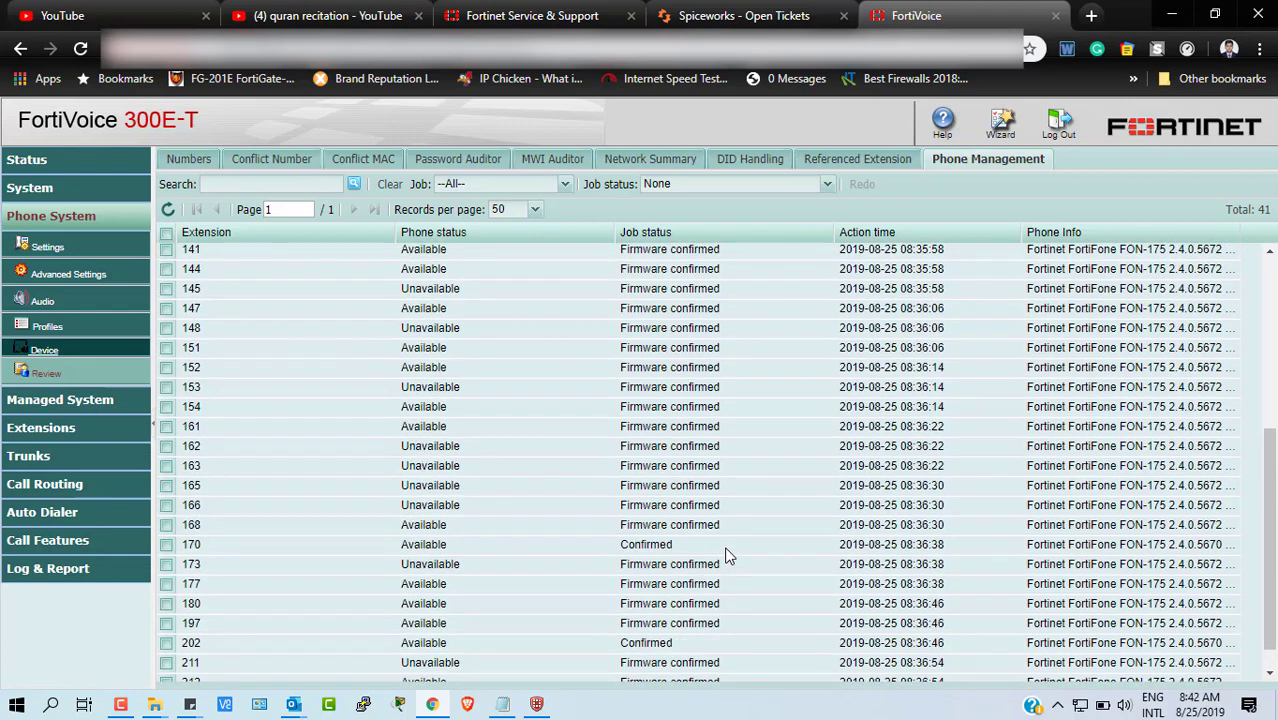
pyautogui.scroll(5, 727, 555)
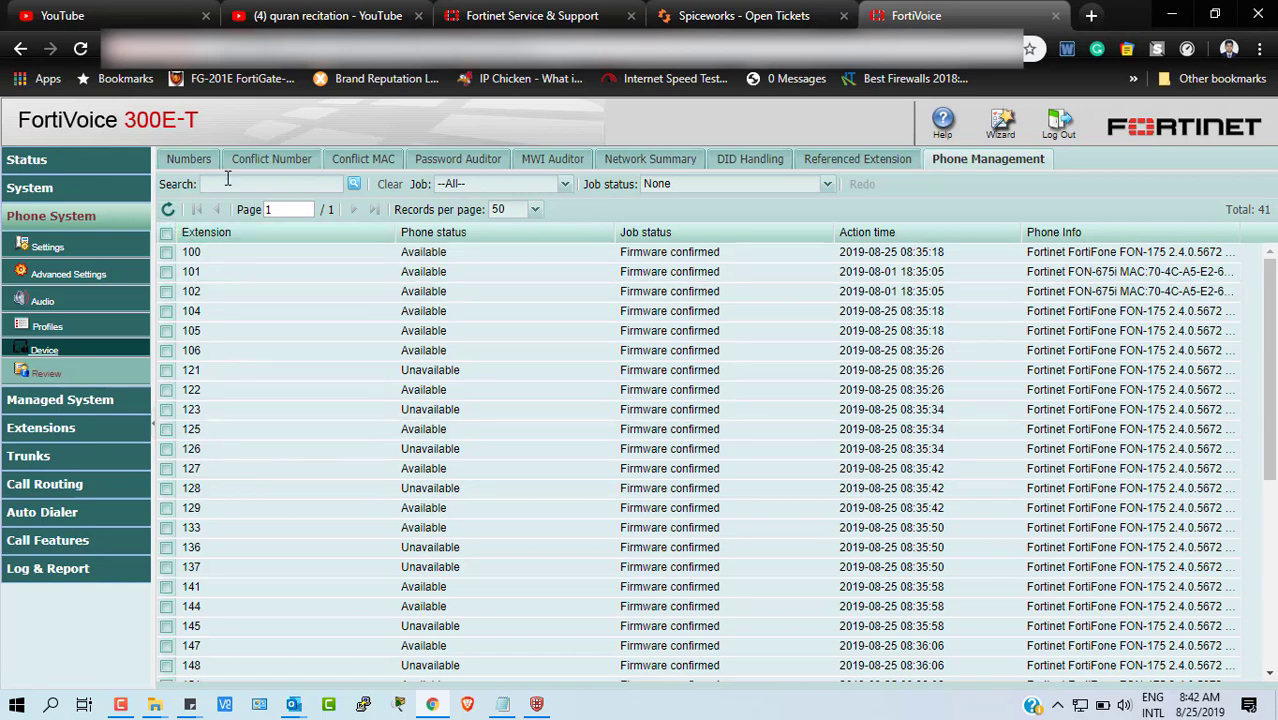
# - Browse the 43 IP extensions with their IP addresses, departments and FortiFone-175/675i phone types
pyautogui.click(190, 160)
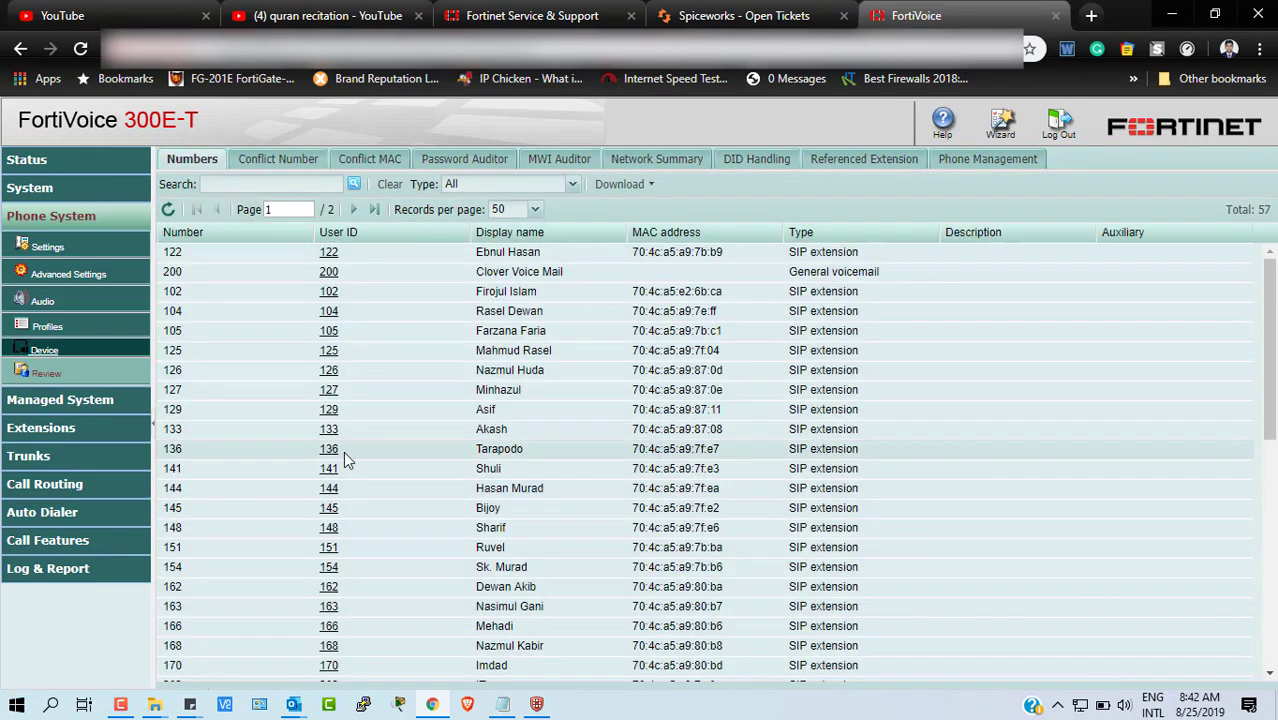
pyautogui.click(44, 434)
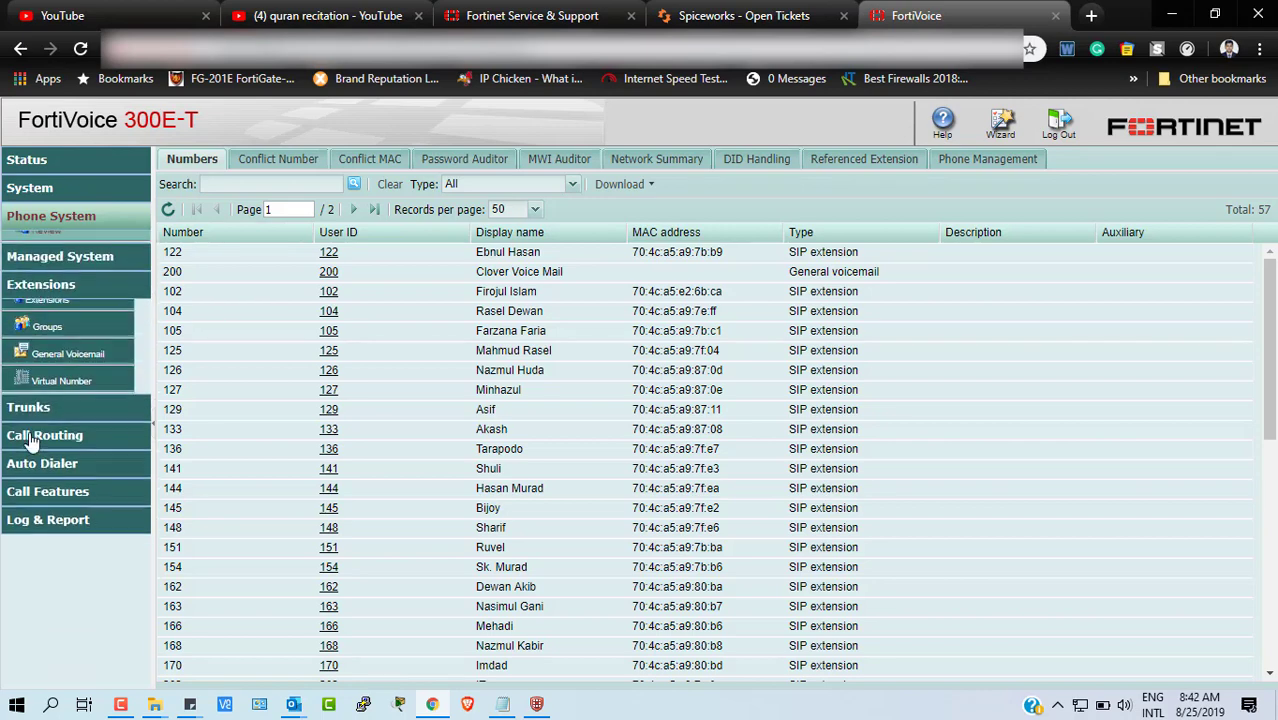
pyautogui.click(62, 298)
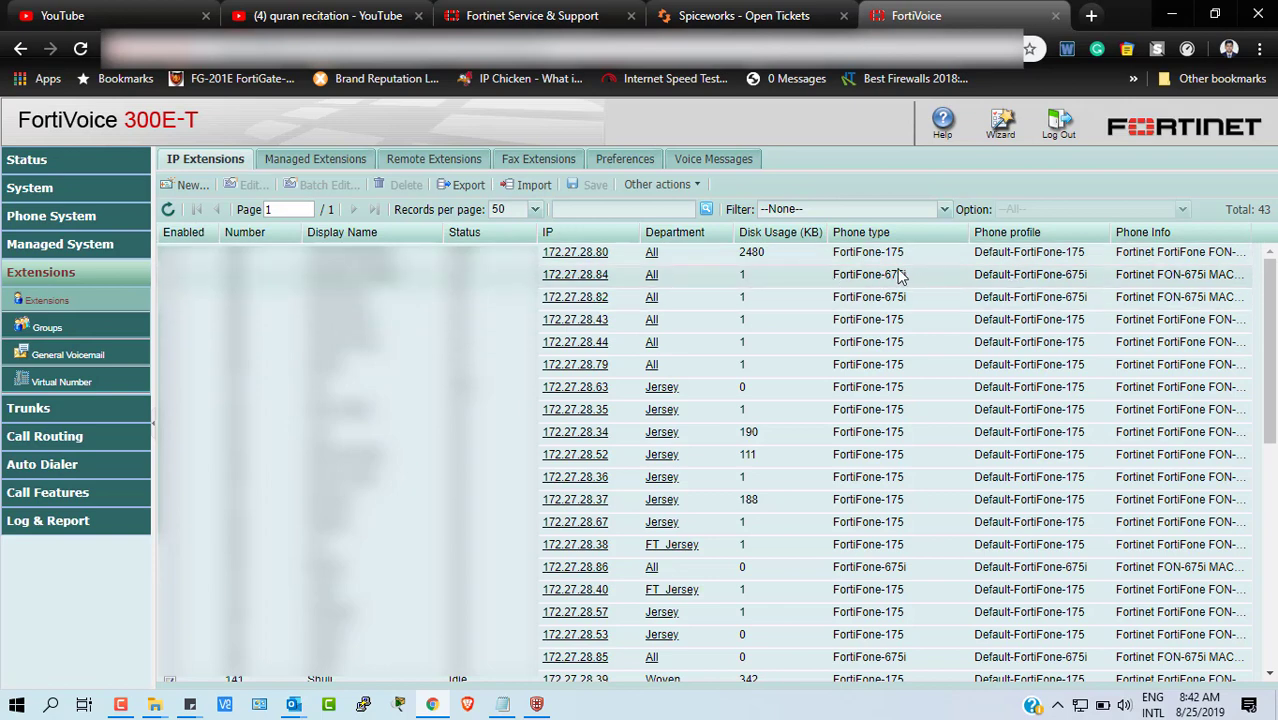
pyautogui.scroll(-5, 918, 478)
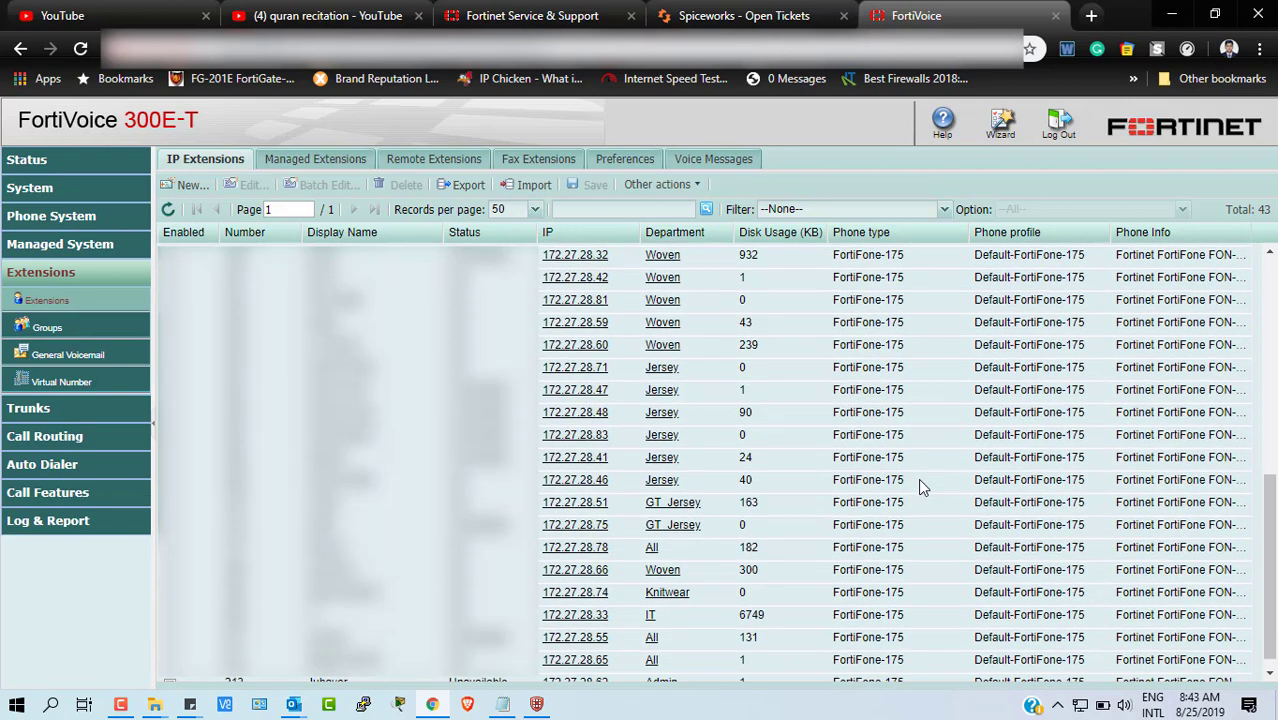
pyautogui.scroll(5, 921, 486)
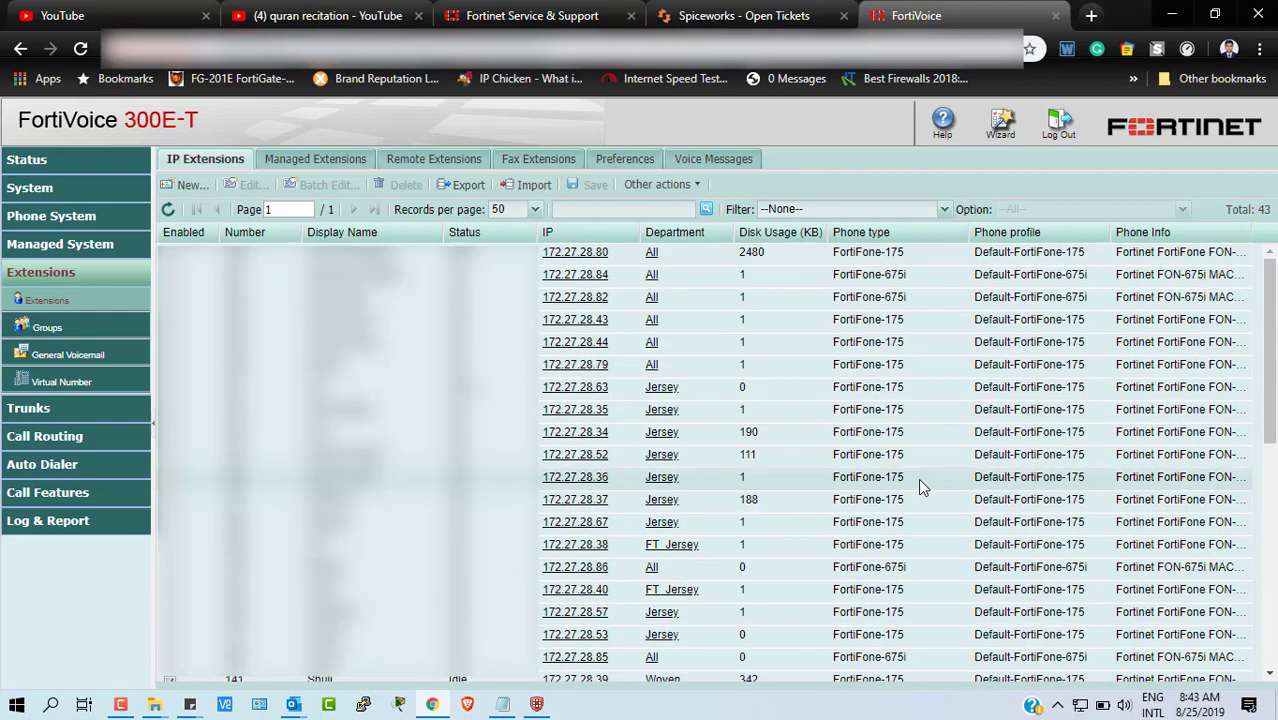
pyautogui.scroll(-5, 918, 478)
pyautogui.scroll(5, 918, 478)
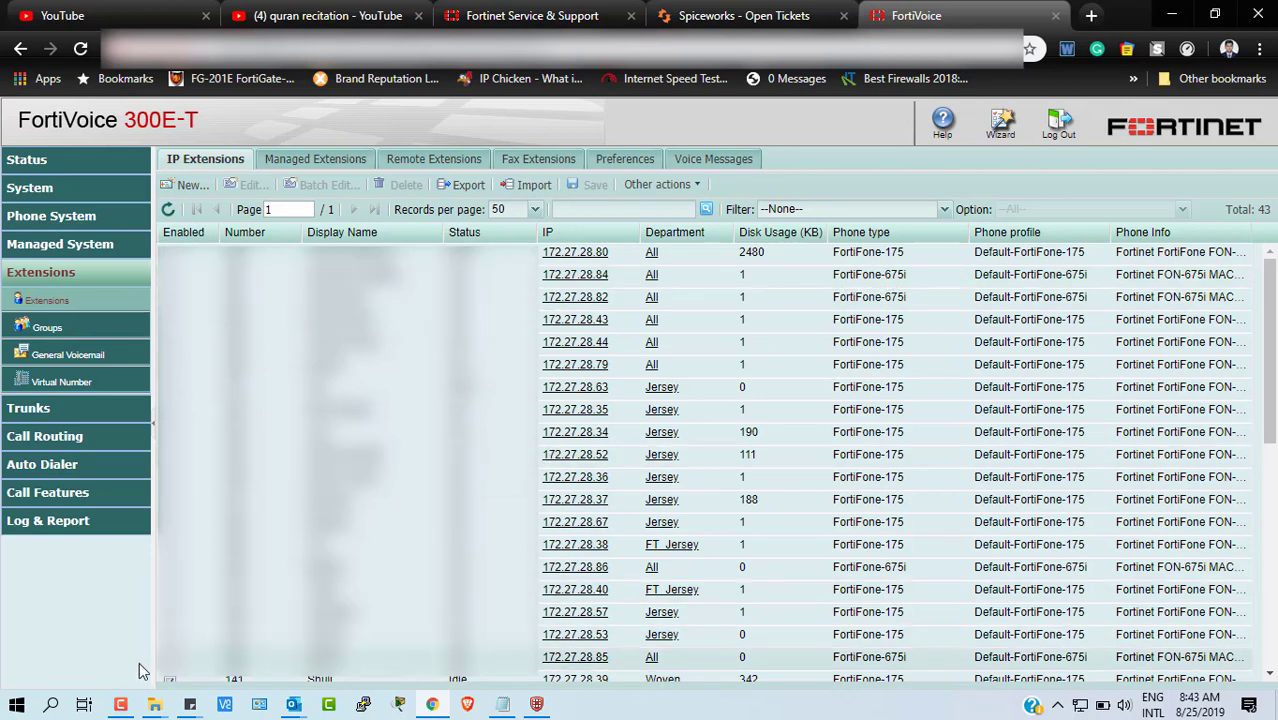
# - Restore the Camtasia Recorder panel showing the 0:18:06 recording duration
pyautogui.click(120, 706)
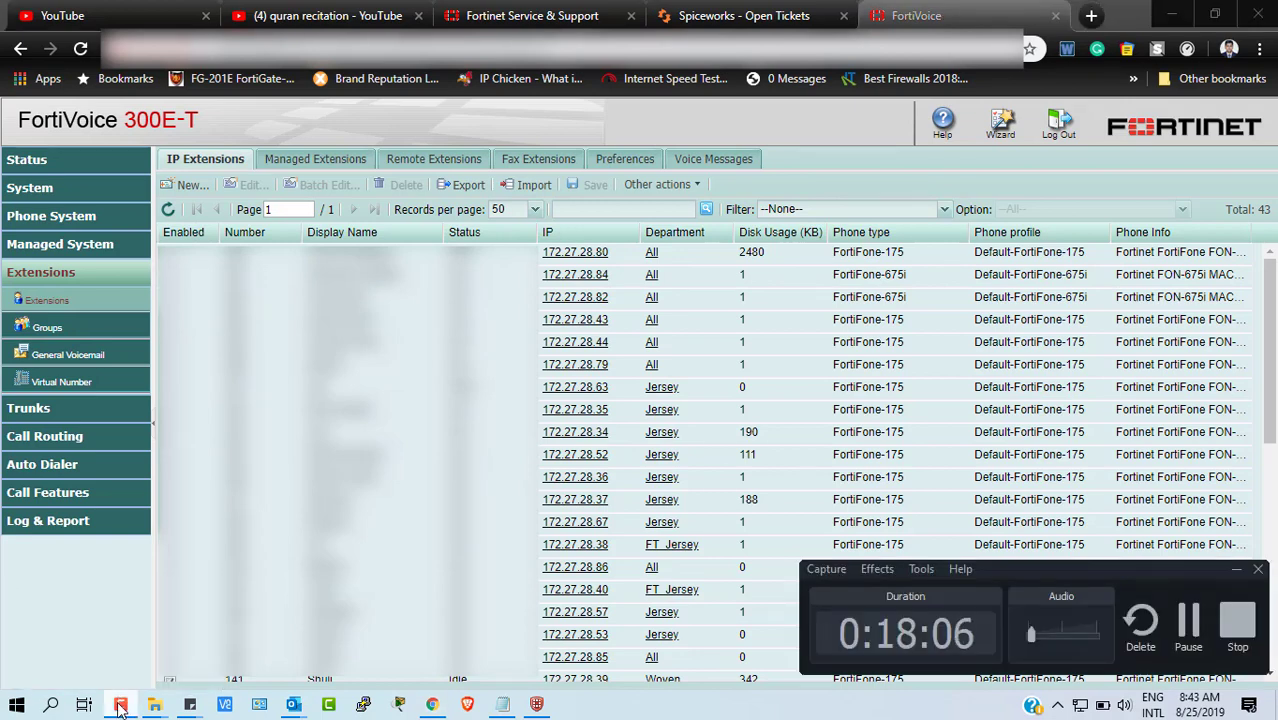